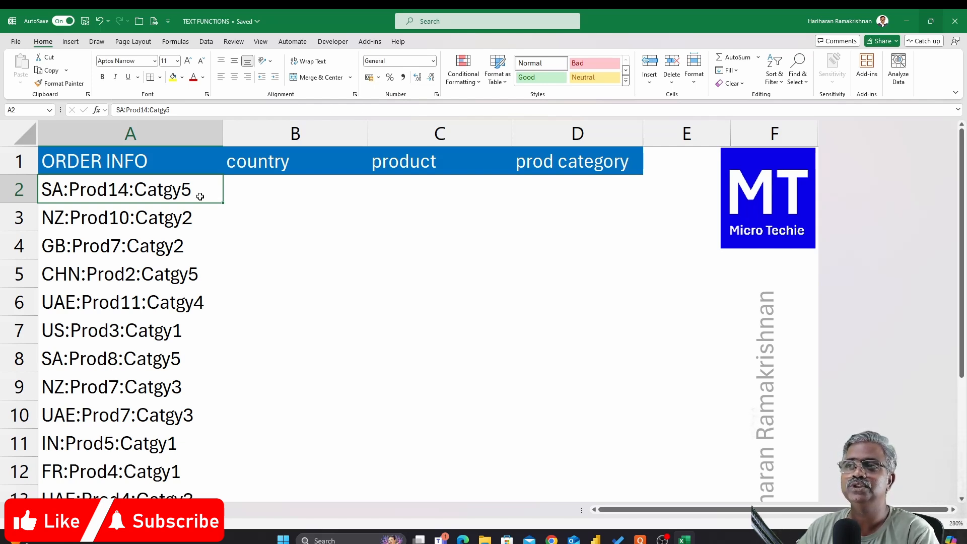
pyautogui.click(280, 184)
pyautogui.click(423, 184)
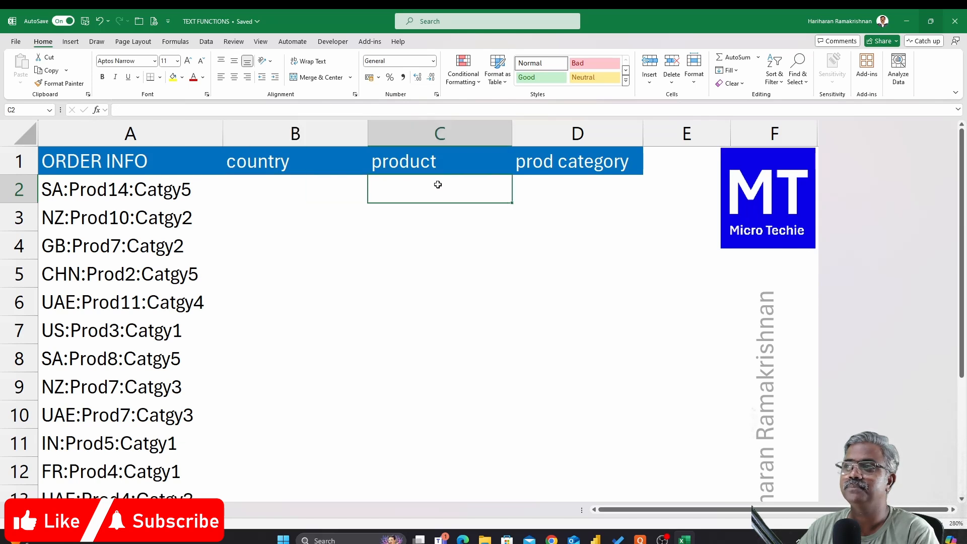
pyautogui.click(536, 185)
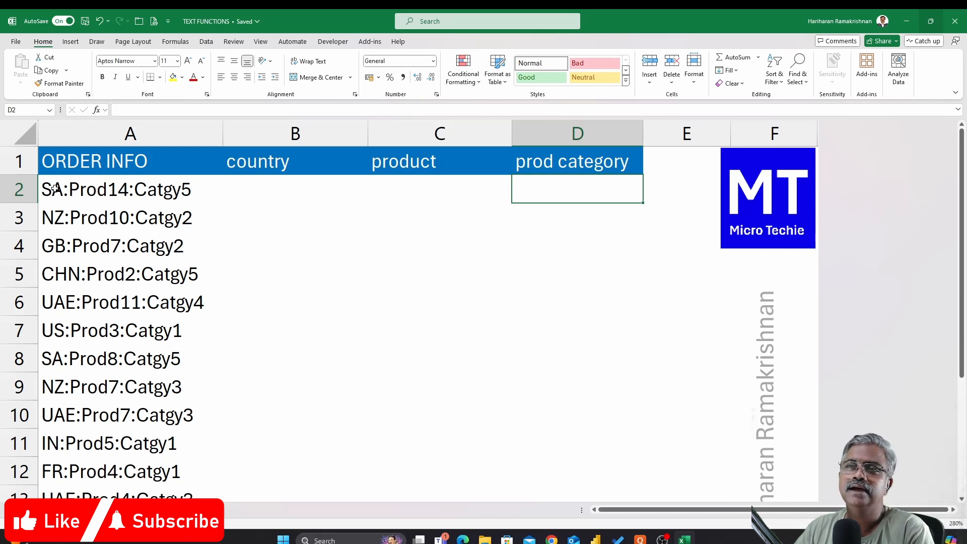
pyautogui.click(259, 191)
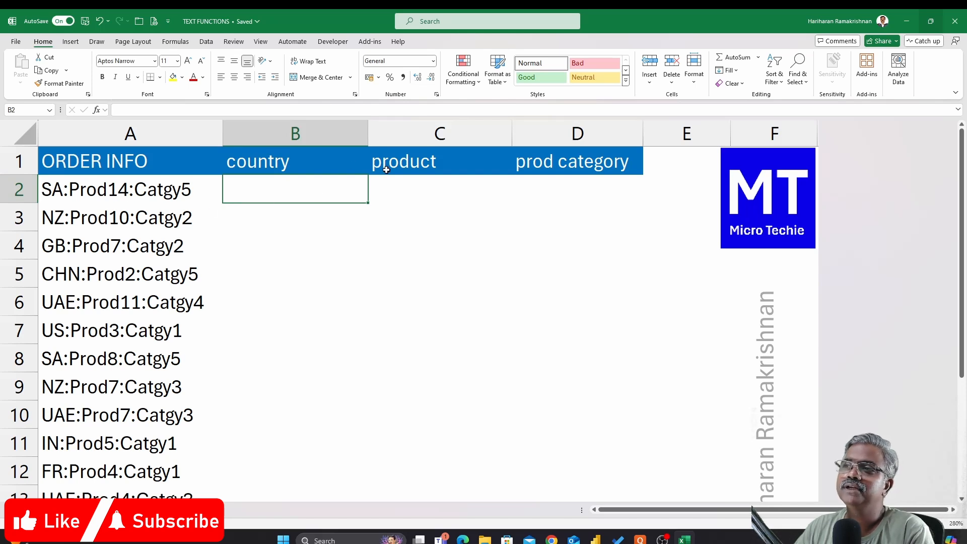
pyautogui.click(407, 189)
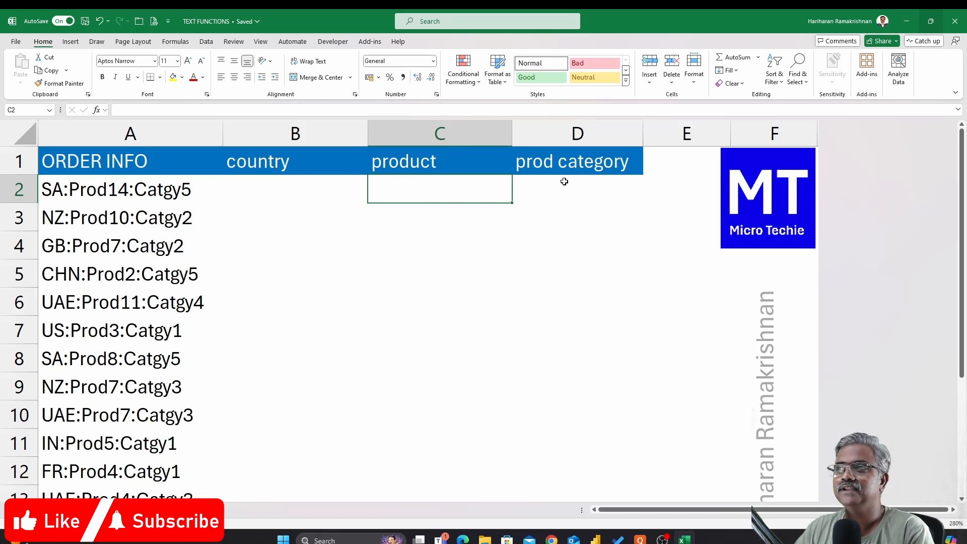
pyautogui.click(547, 186)
pyautogui.click(274, 192)
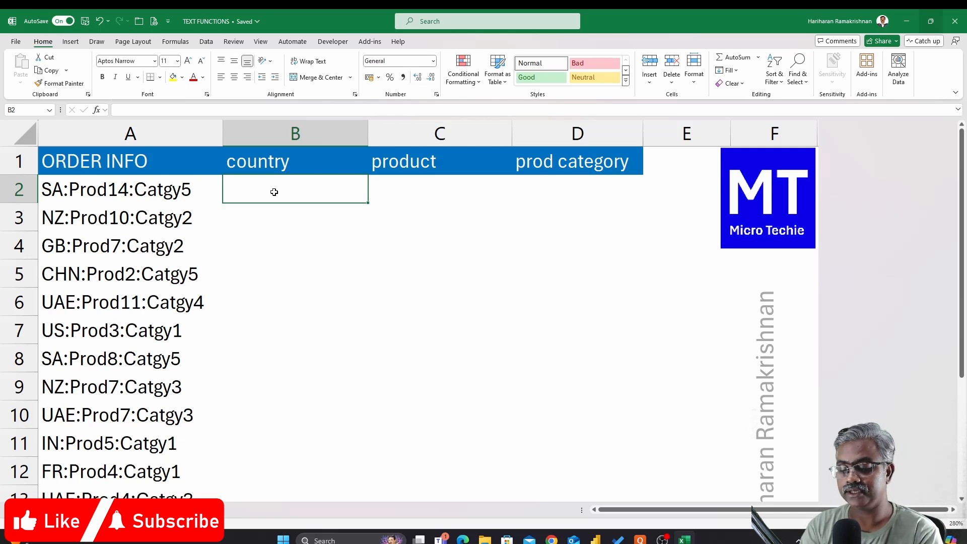
pyautogui.write('=left')
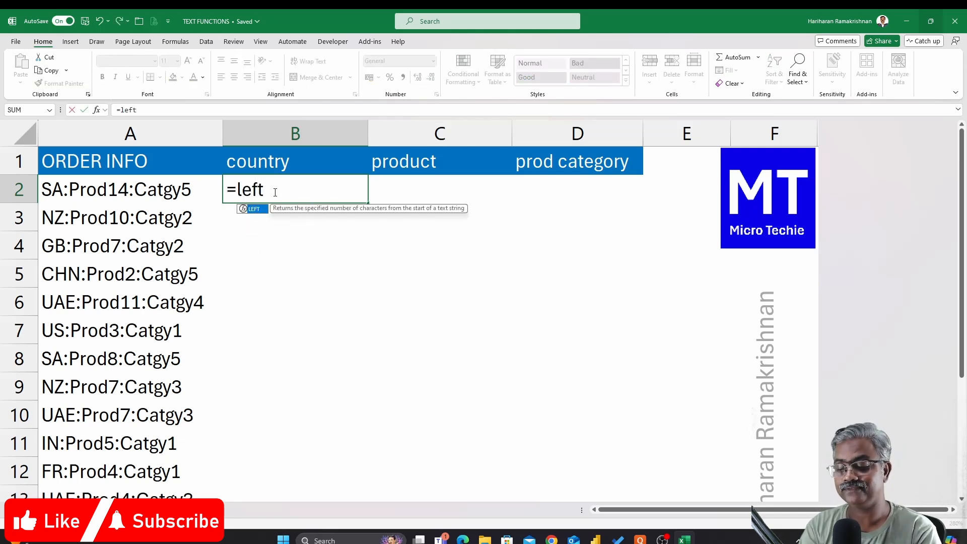
pyautogui.write('(')
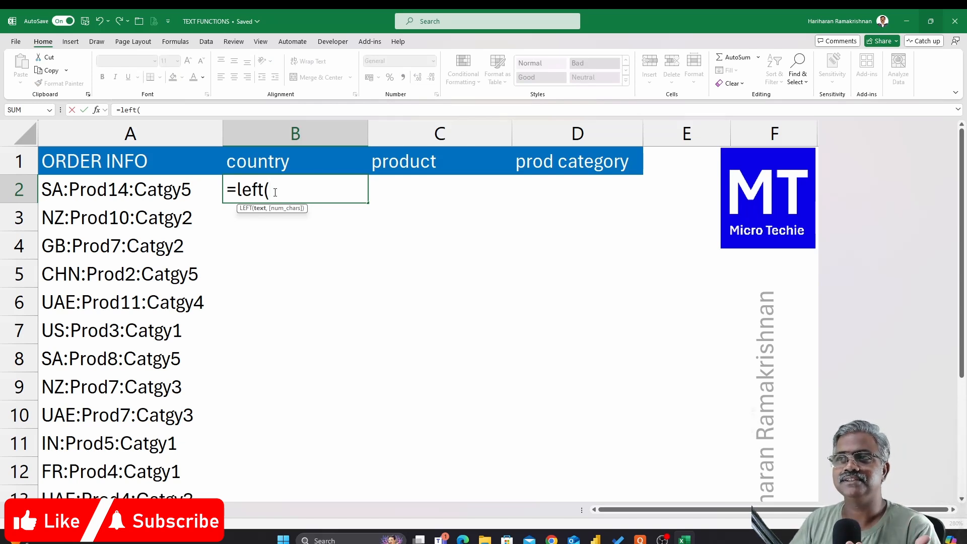
pyautogui.click(133, 195)
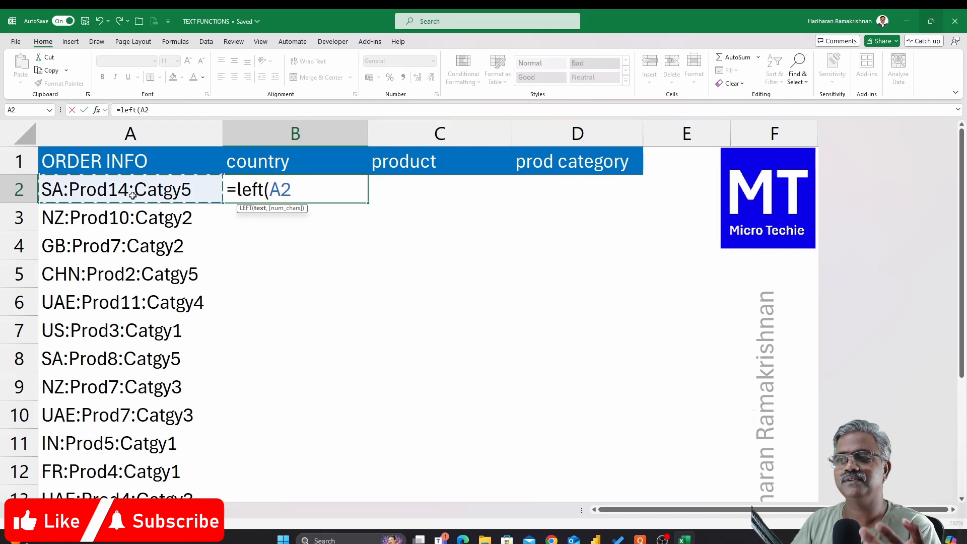
pyautogui.write(',')
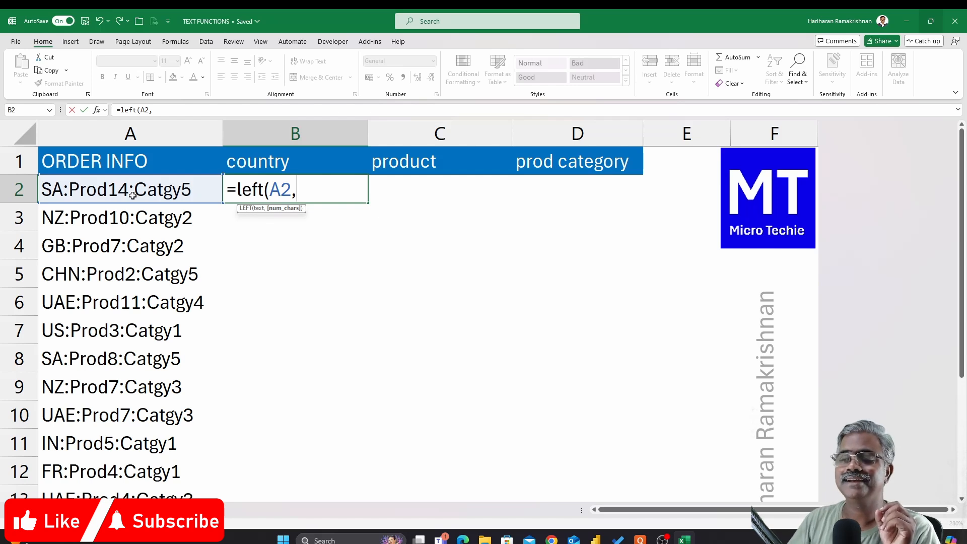
pyautogui.write('2')
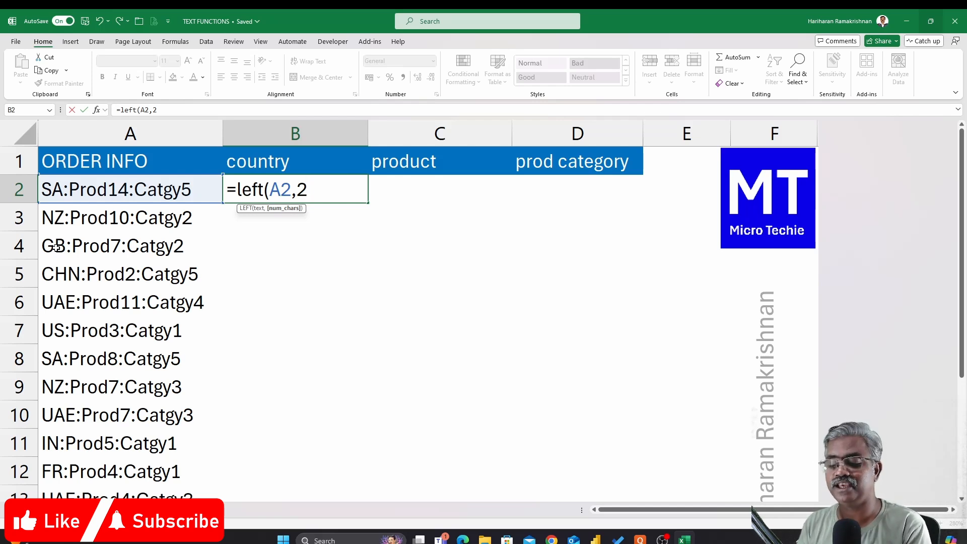
pyautogui.press('Escape')
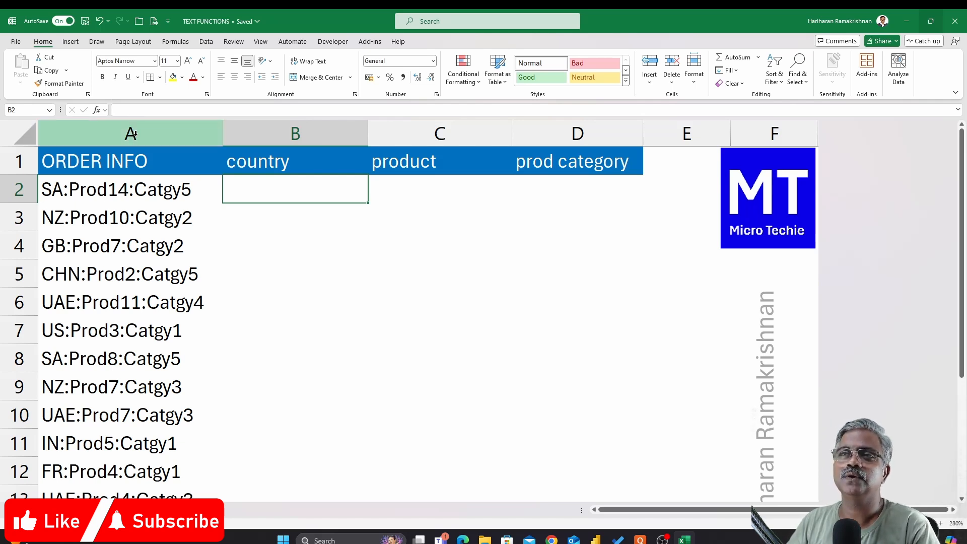
# - Start Text to Columns on the order info in A2:A16, treating the data as Delimited
pyautogui.click(133, 188)
pyautogui.hotkey('ctrl', 'shift', 'Down')
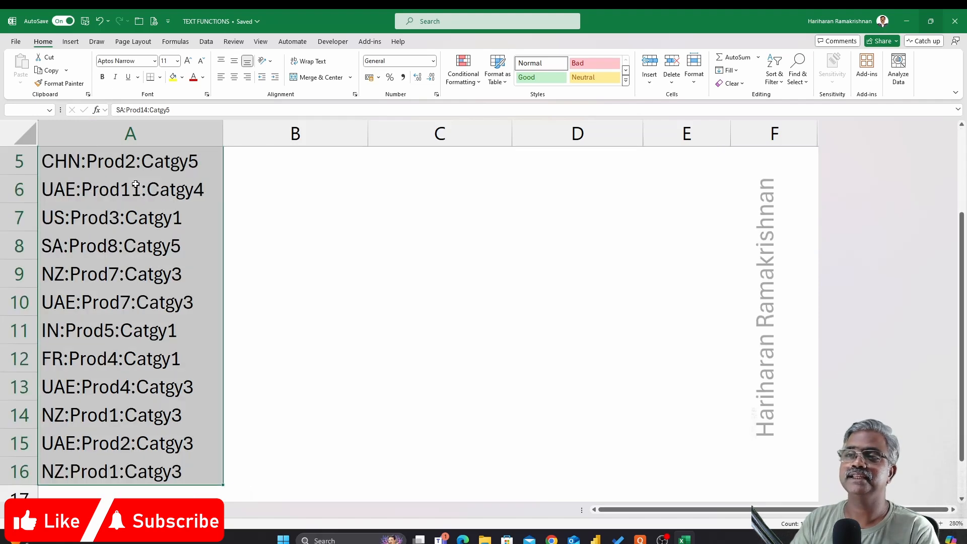
pyautogui.scroll(2, 267, 220)
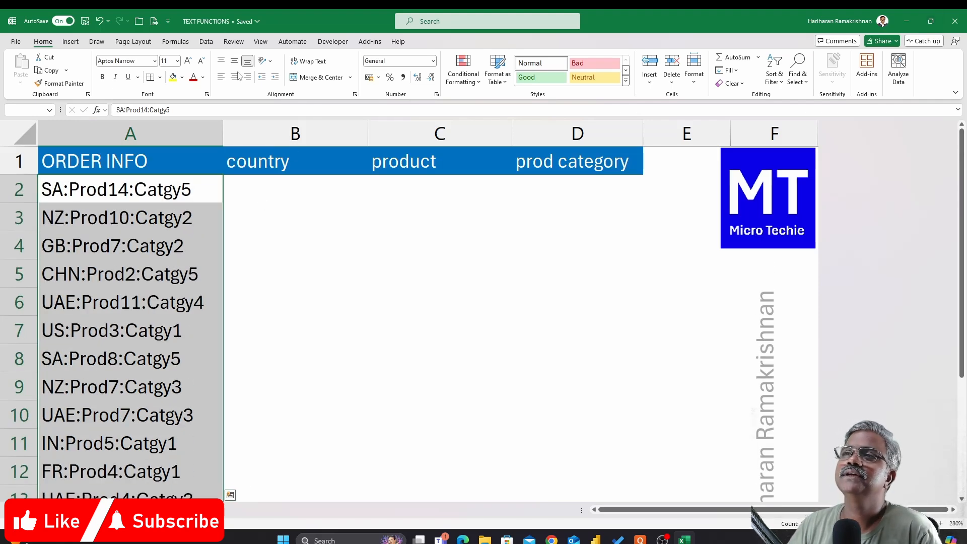
pyautogui.click(208, 43)
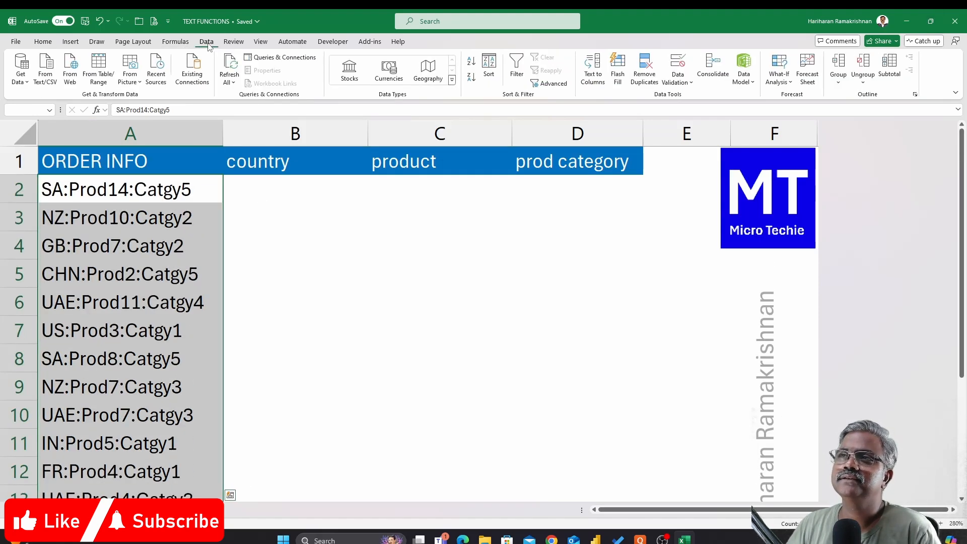
pyautogui.click(589, 71)
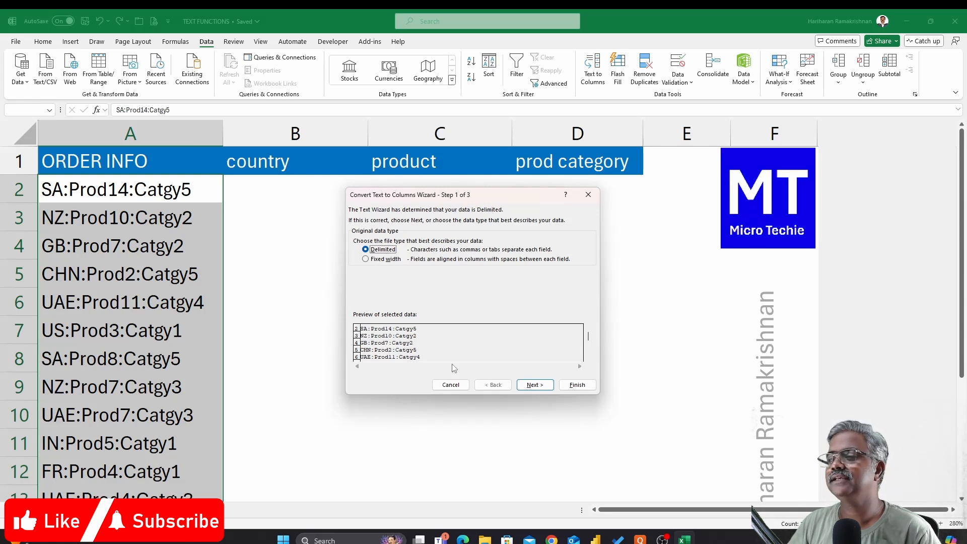
pyautogui.click(534, 385)
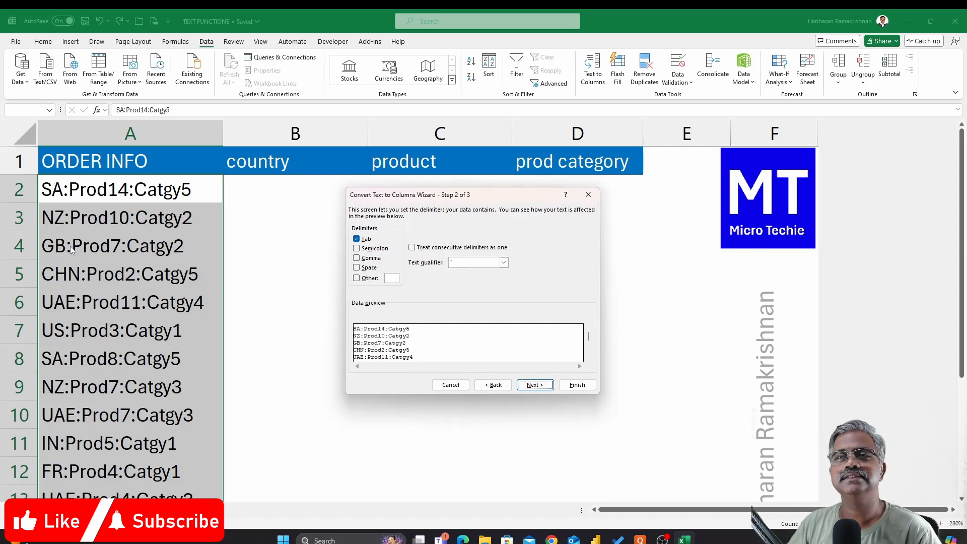
# - Split the order info using only a custom colon (:) delimiter with Tab turned off, keeping the default destination
pyautogui.click(357, 239)
pyautogui.click(356, 277)
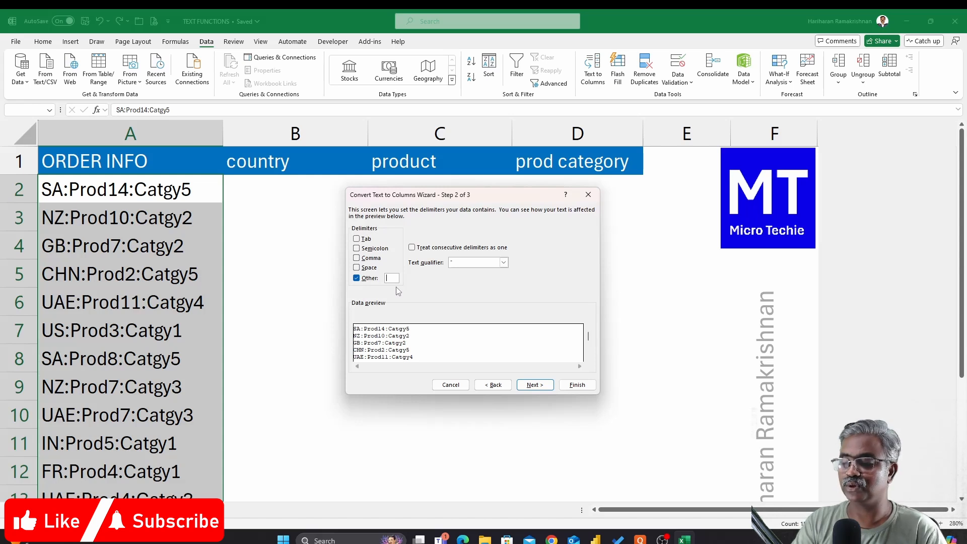
pyautogui.write(':')
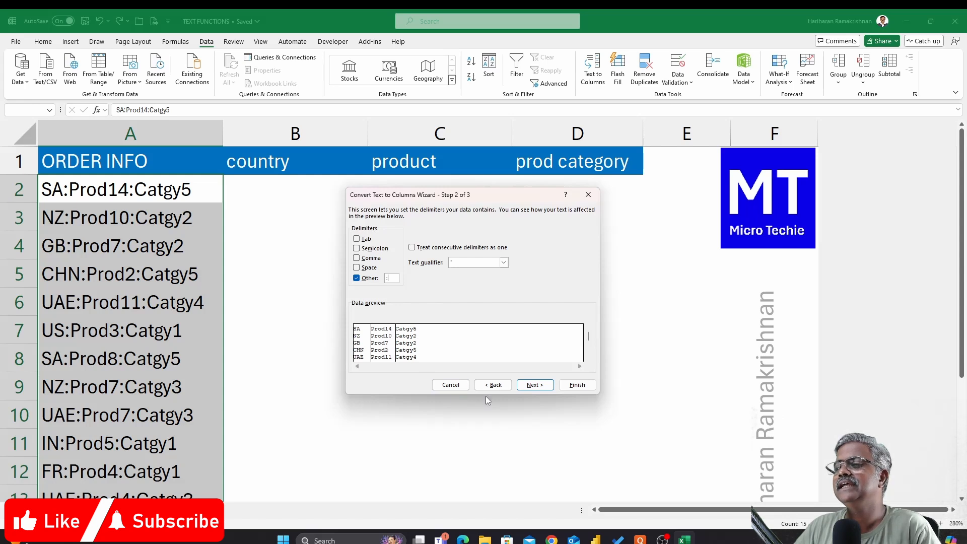
pyautogui.click(540, 389)
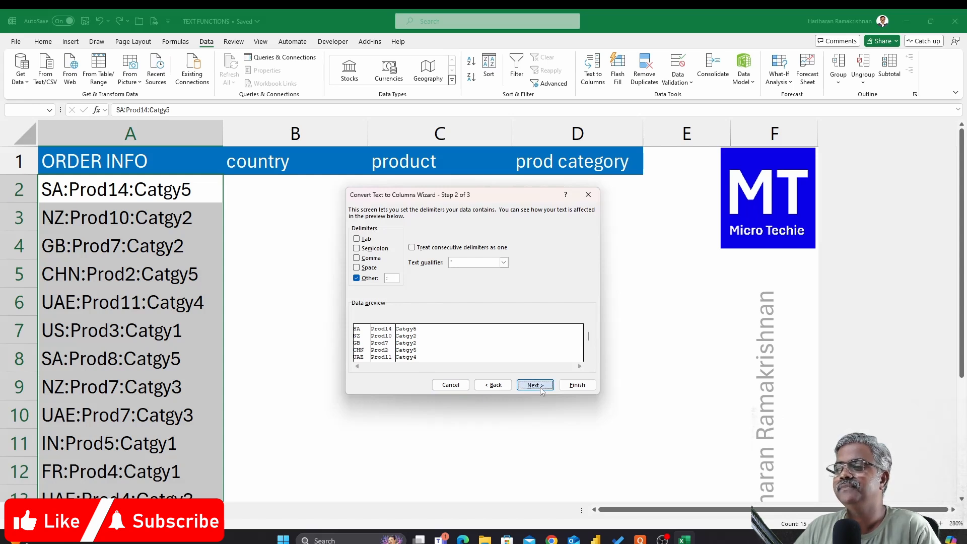
pyautogui.click(575, 386)
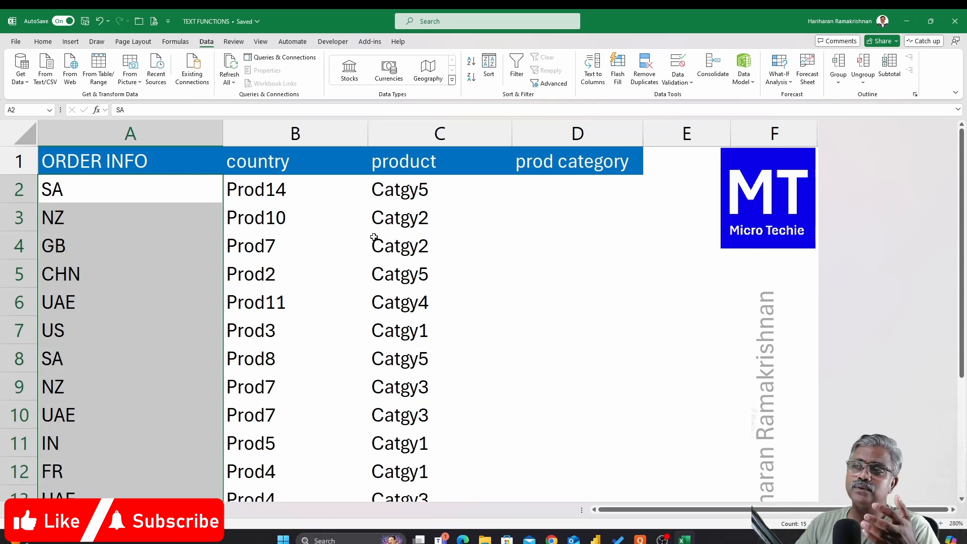
# - Undo the Text to Columns split of the order info
pyautogui.click(296, 194)
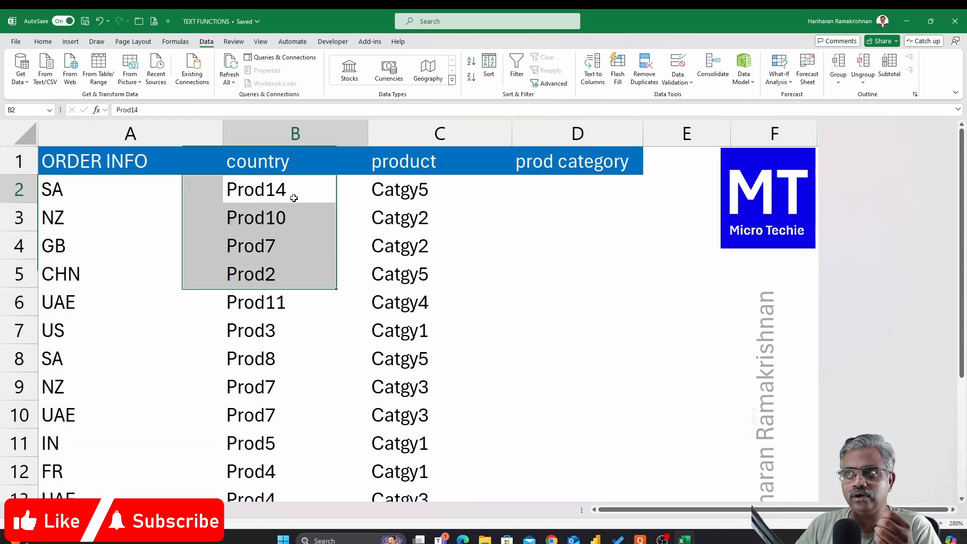
pyautogui.press('Right')
pyautogui.click(183, 186)
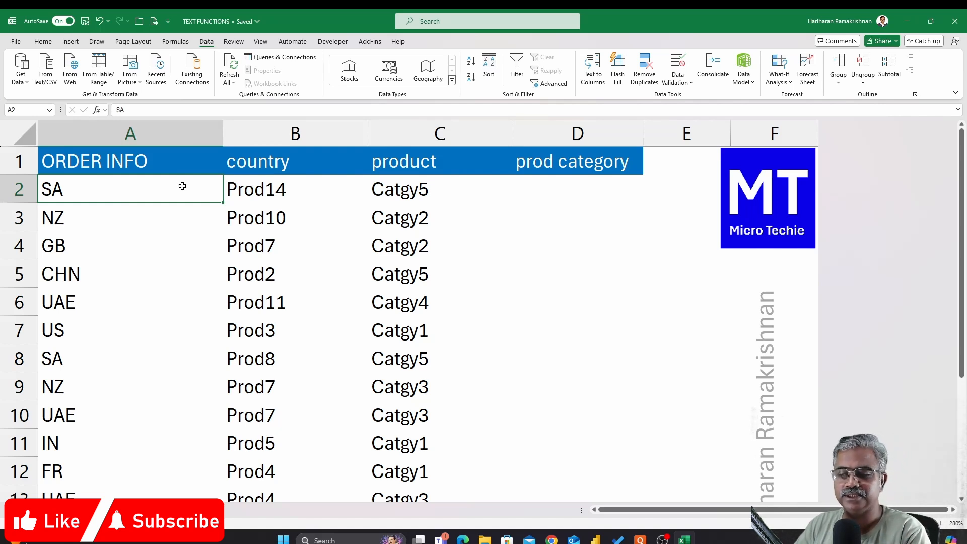
pyautogui.hotkey('ctrl', 'z')
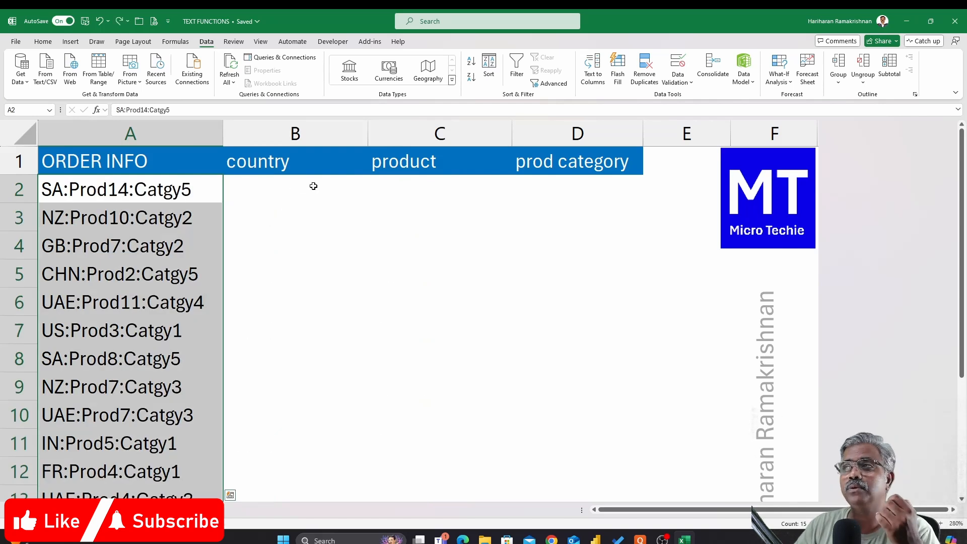
# - Split the selected order info at the colons with Text to Columns, setting the destination to $B$2
pyautogui.click(592, 79)
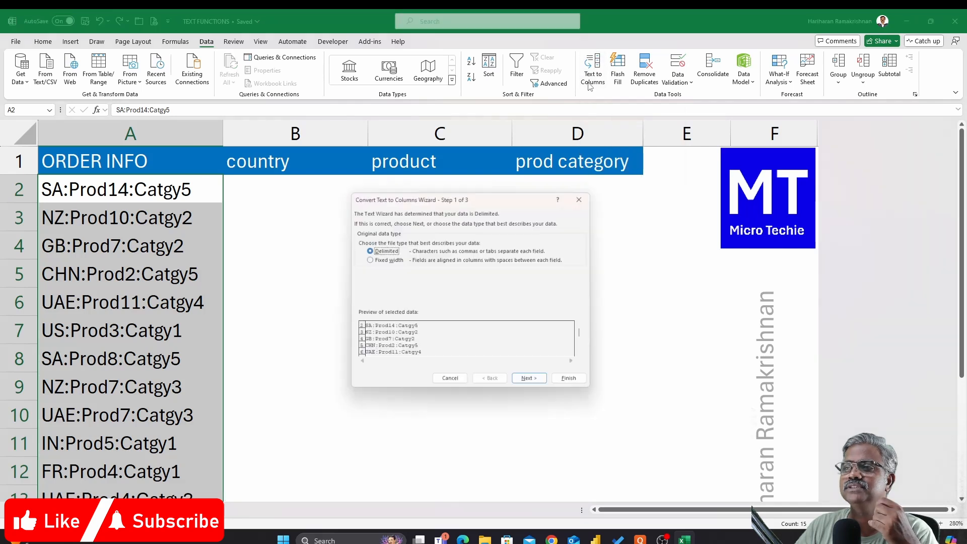
pyautogui.click(535, 385)
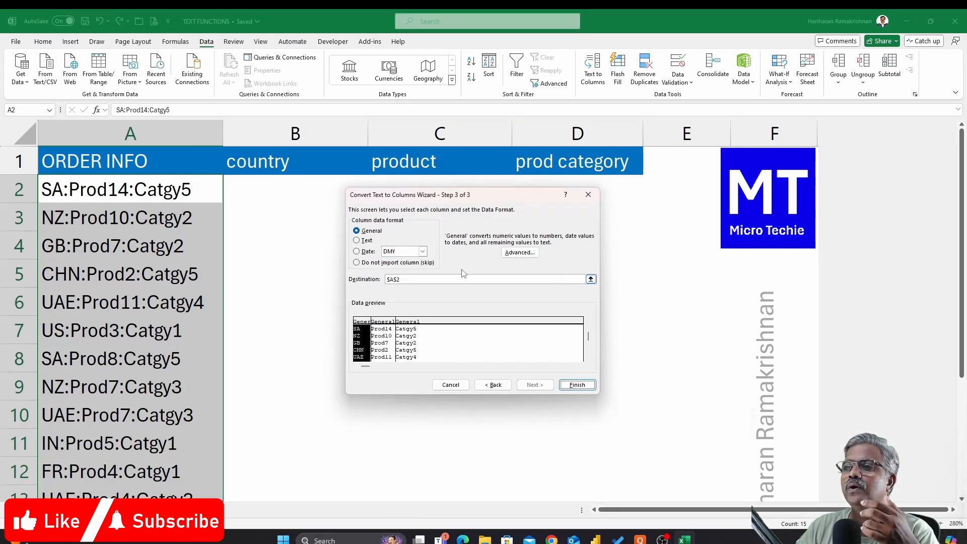
pyautogui.click(591, 280)
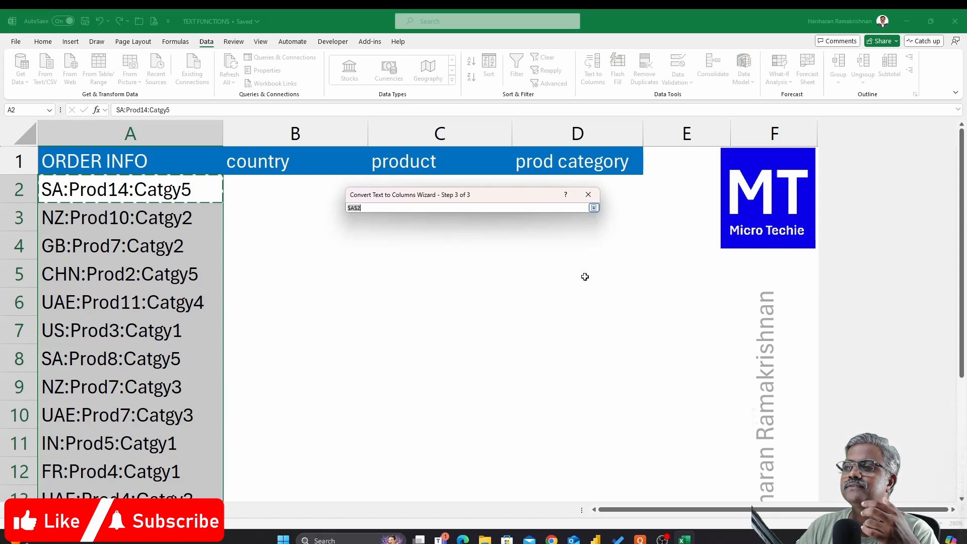
pyautogui.click(304, 183)
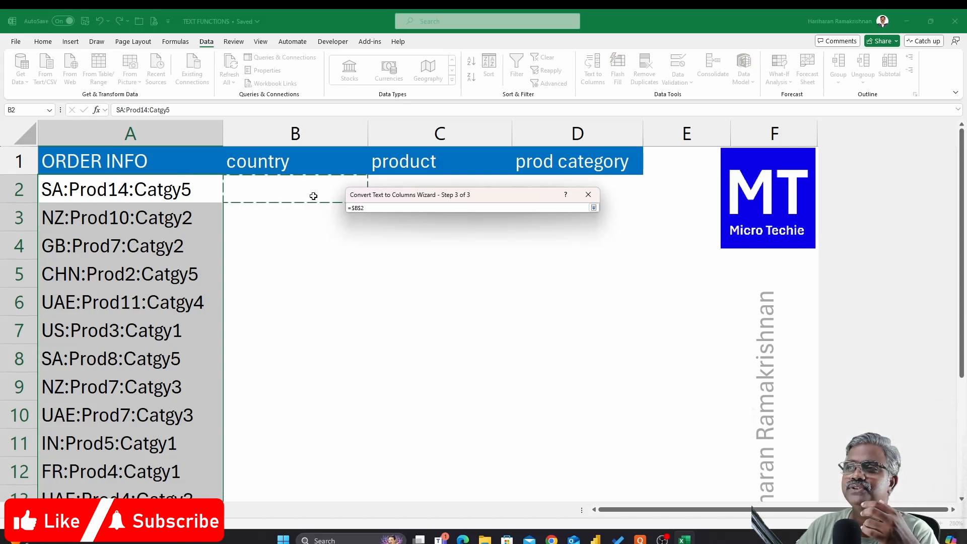
pyautogui.click(594, 208)
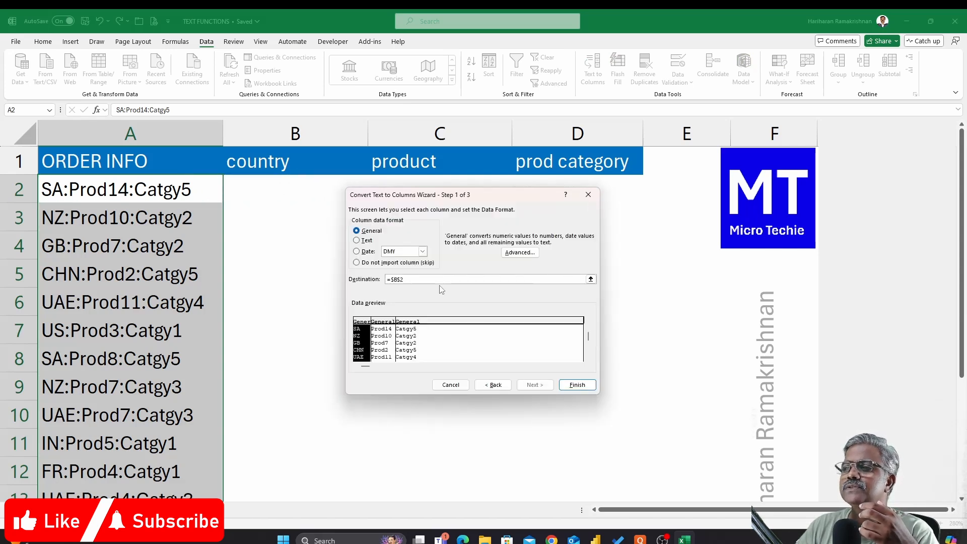
pyautogui.click(579, 386)
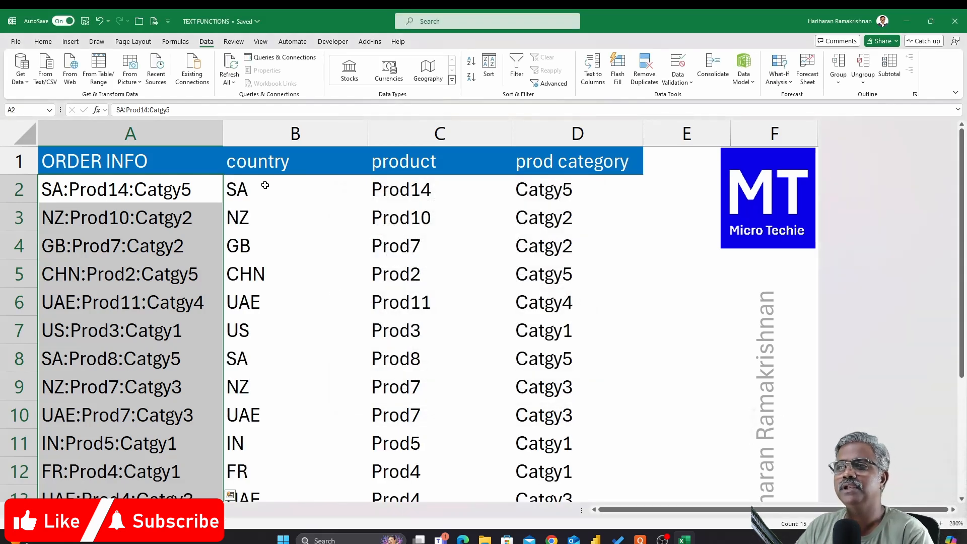
# - Compare the order info strings in column A with the country, product and prod category values in columns B to D
pyautogui.moveTo(267, 188); pyautogui.dragTo(540, 493)
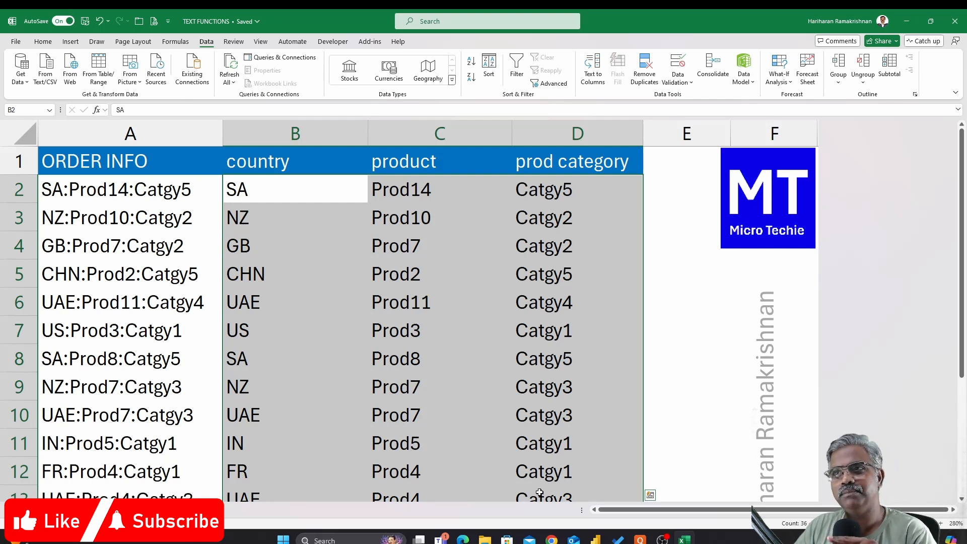
pyautogui.click(137, 195)
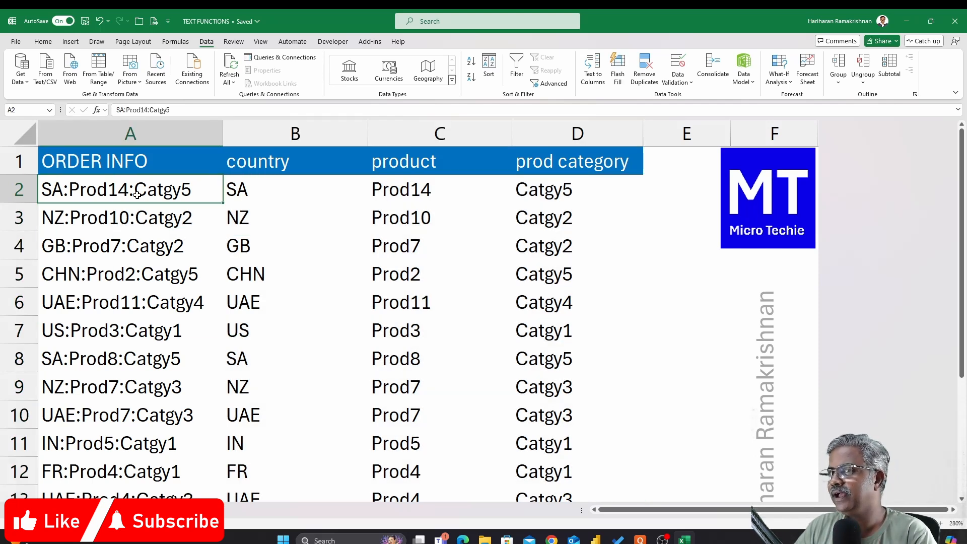
pyautogui.click(133, 216)
pyautogui.click(135, 243)
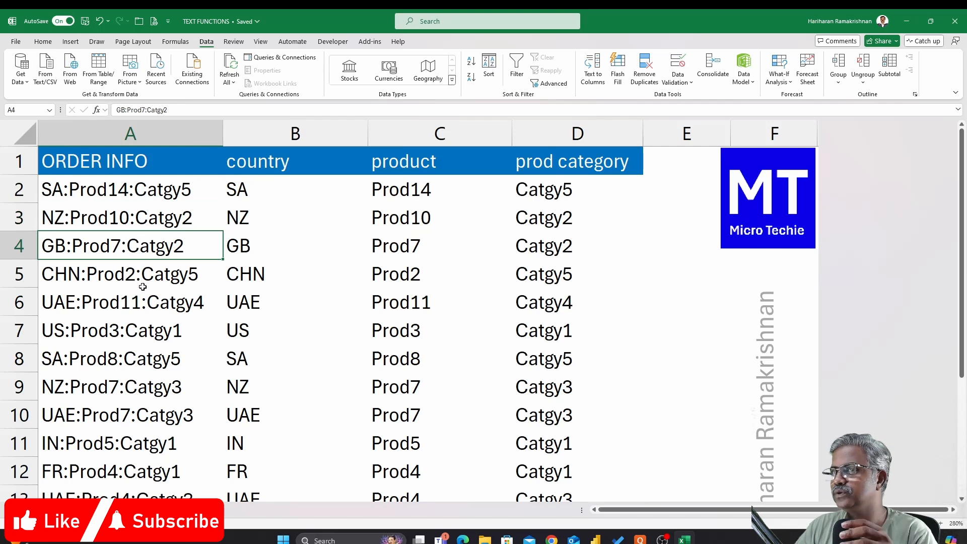
pyautogui.click(135, 191)
pyautogui.click(133, 216)
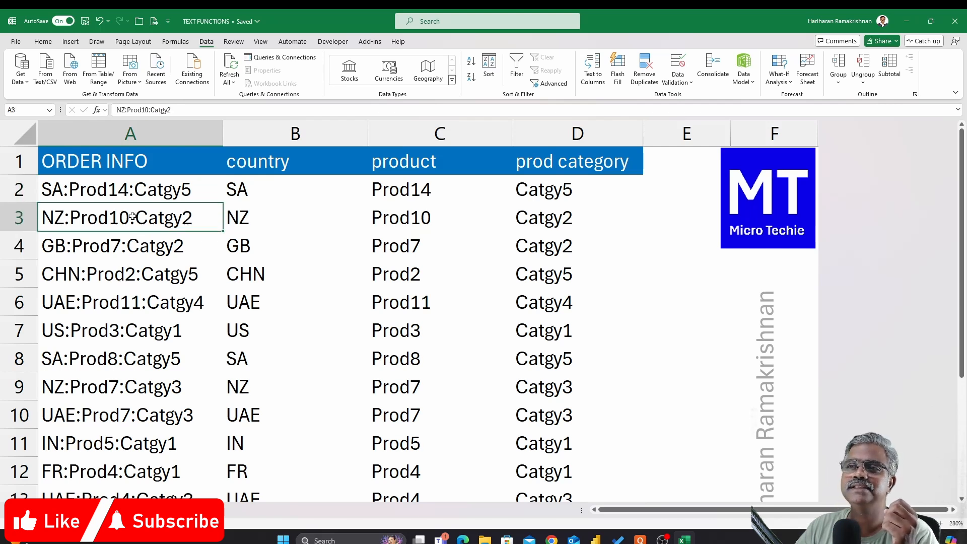
pyautogui.click(126, 253)
pyautogui.click(124, 278)
pyautogui.click(116, 304)
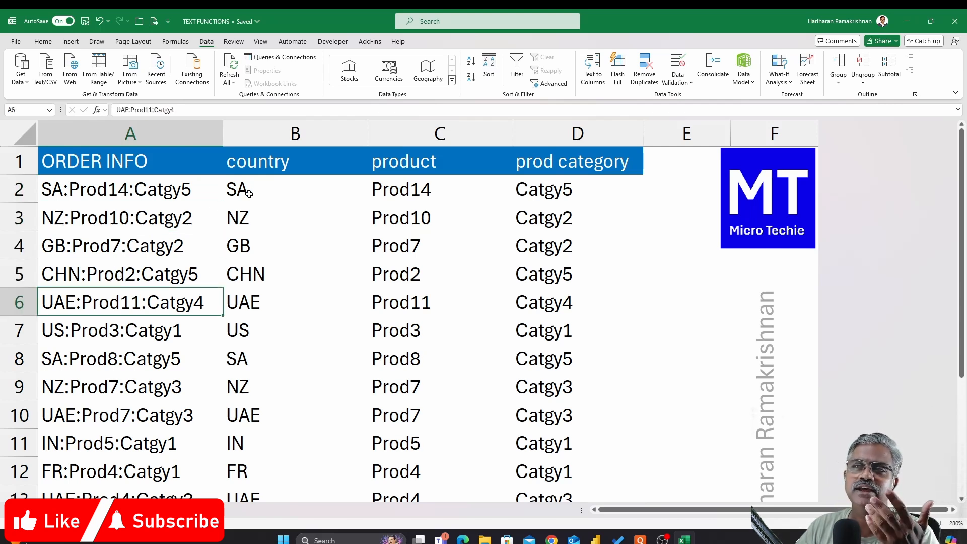
pyautogui.moveTo(248, 195); pyautogui.dragTo(529, 409)
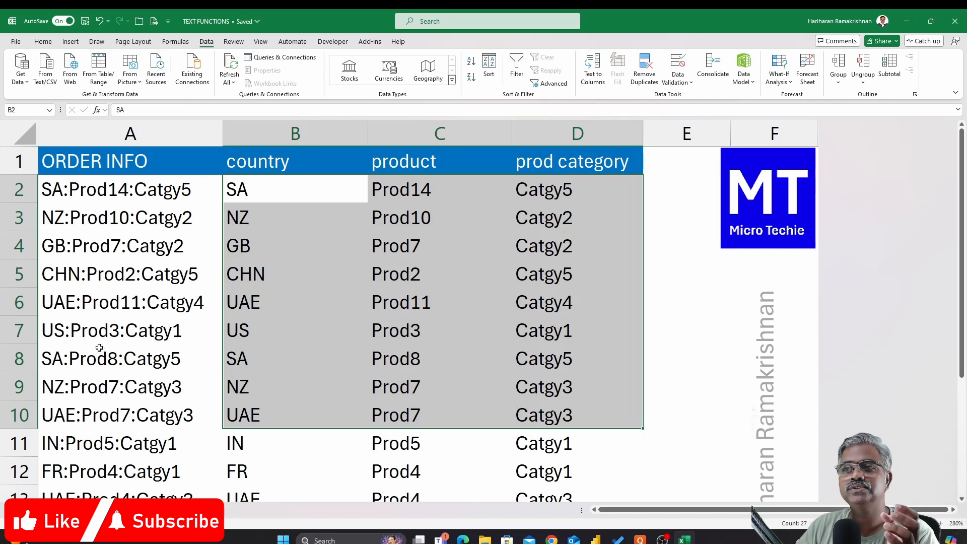
# - Clear the split values from the country, product and prod category columns in B2:D16, keeping the headers
pyautogui.moveTo(129, 203); pyautogui.dragTo(124, 404)
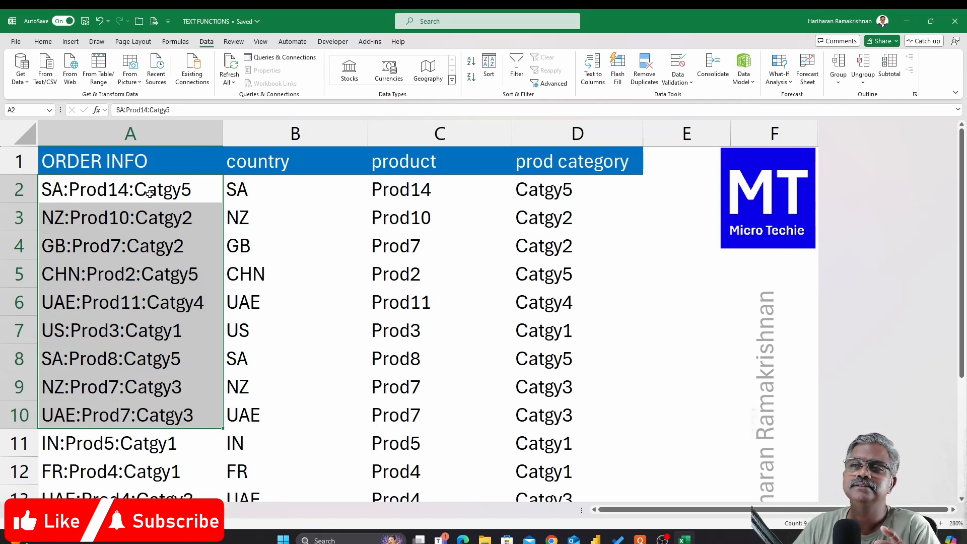
pyautogui.moveTo(150, 194); pyautogui.dragTo(134, 367)
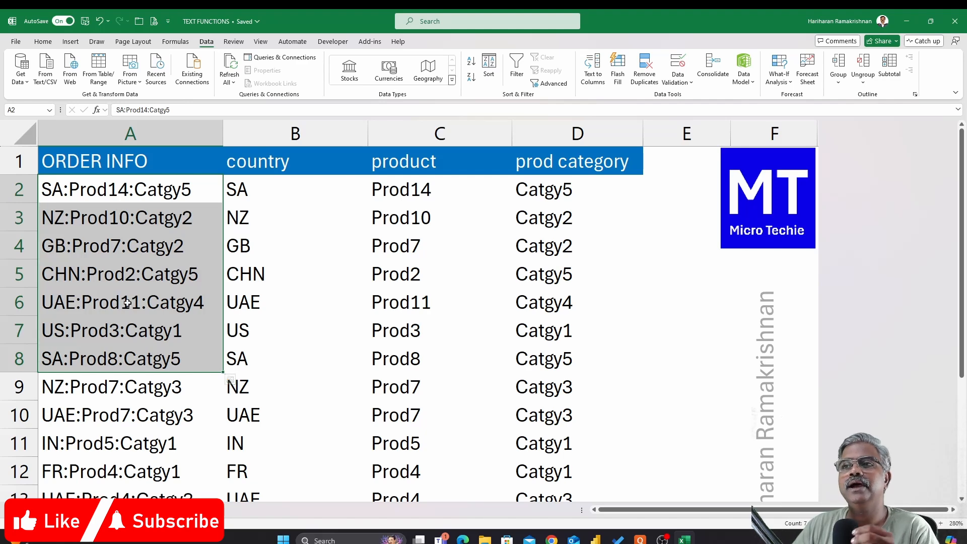
pyautogui.moveTo(255, 193); pyautogui.dragTo(555, 411)
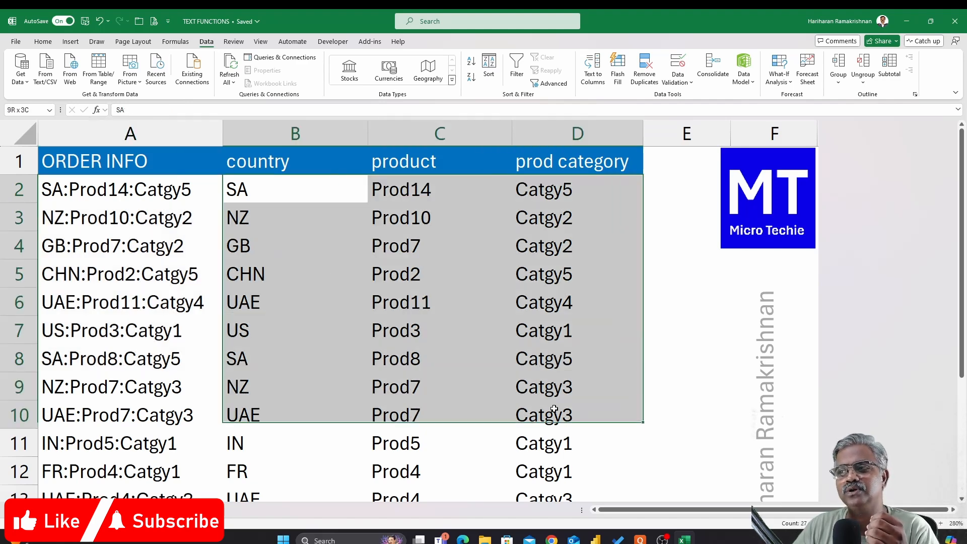
pyautogui.hotkey('ctrl', 'shift', 'Down')
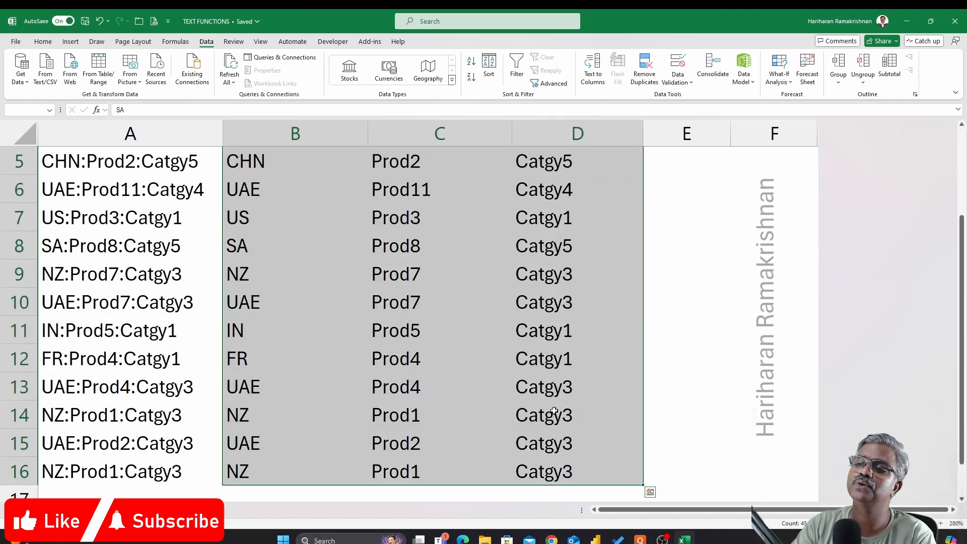
pyautogui.press('Delete')
pyautogui.press('Up')
pyautogui.press('Down')
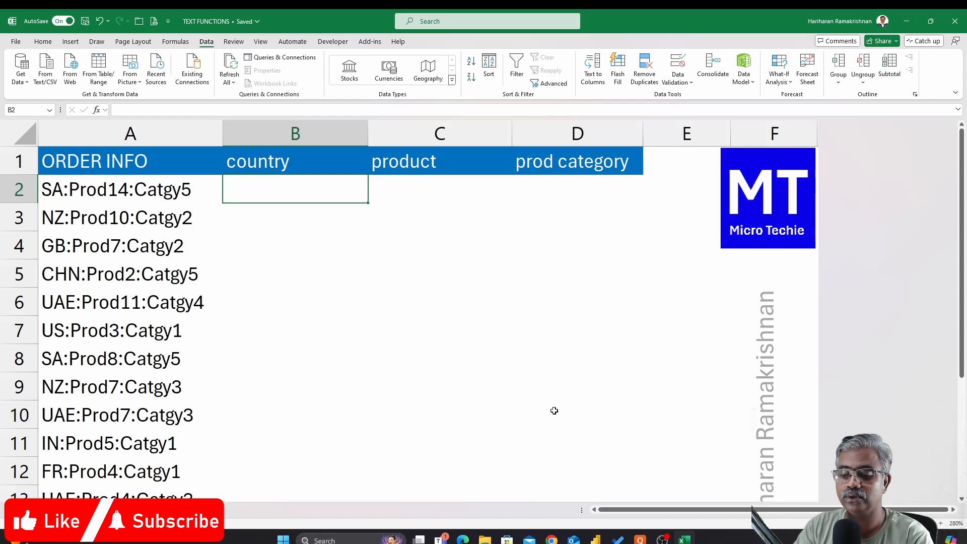
# - Enter SA, Prod14 and Catgy5 as the sample country, product and prod category values in B2:D2
pyautogui.write('SA')
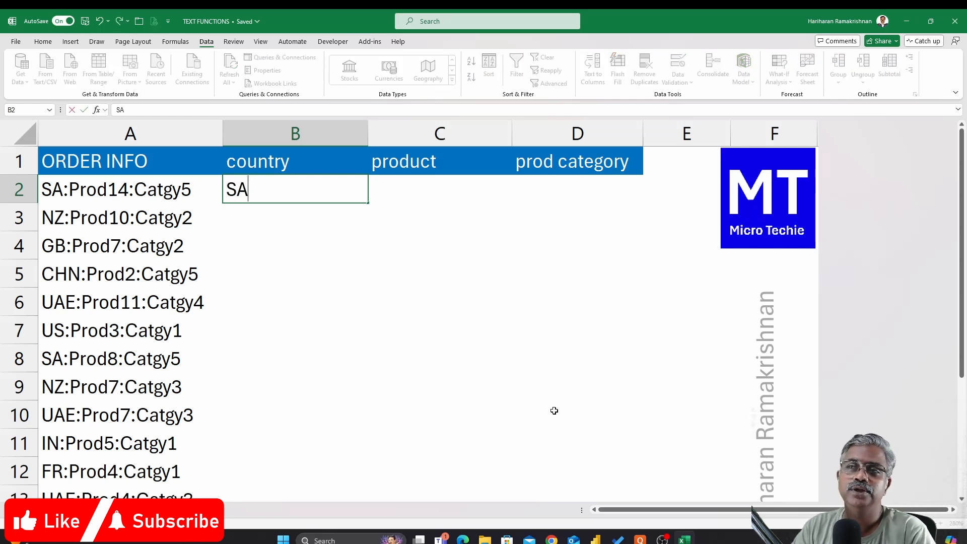
pyautogui.press('Return')
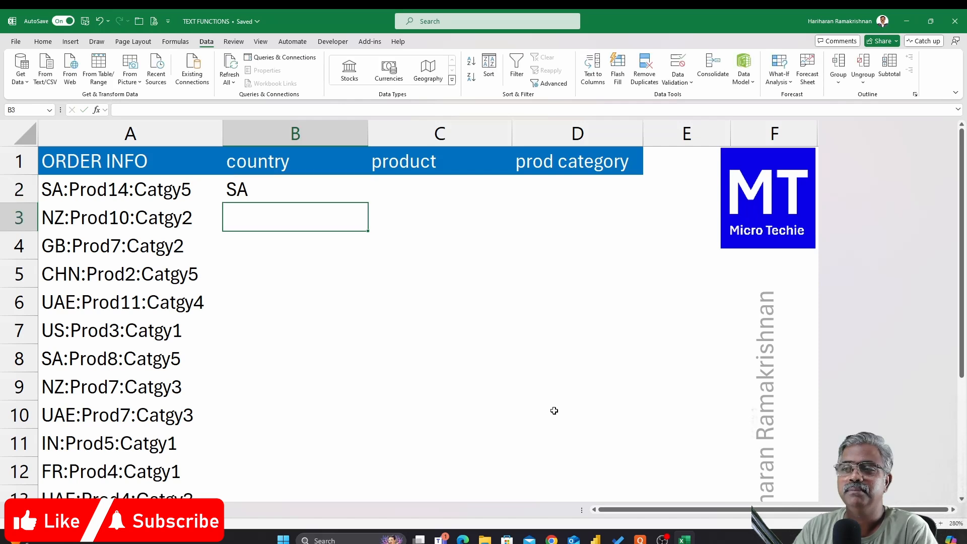
pyautogui.press('Up')
pyautogui.press('Right')
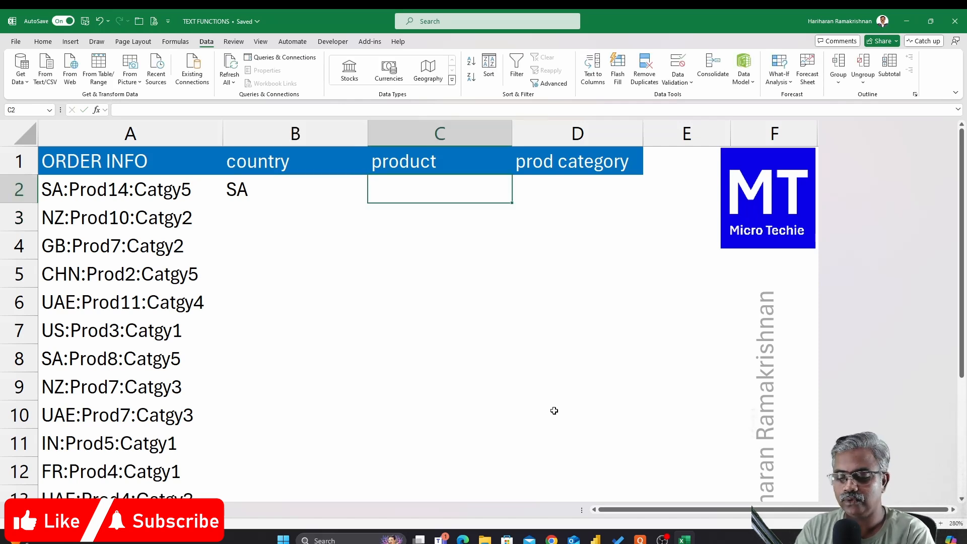
pyautogui.write('Prod14')
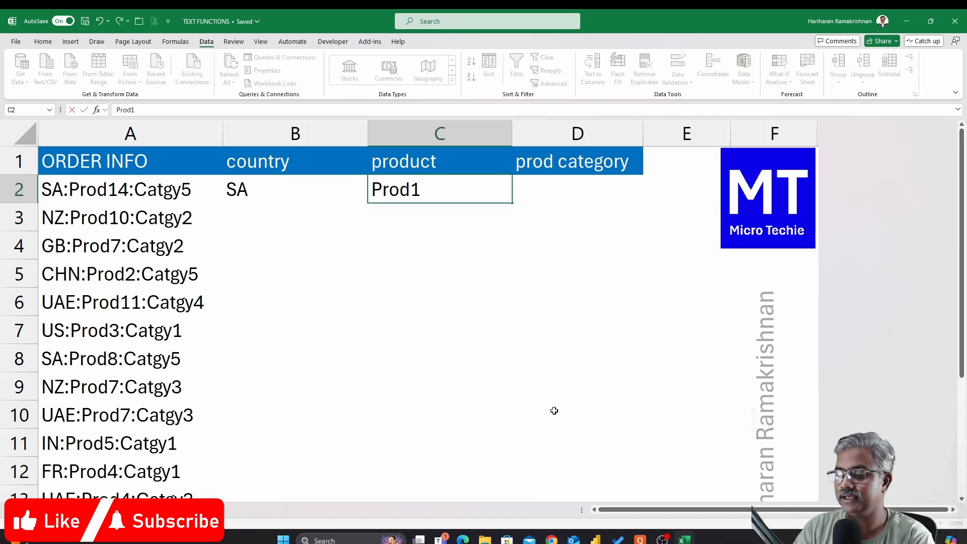
pyautogui.press('Right')
pyautogui.write('Catgy')
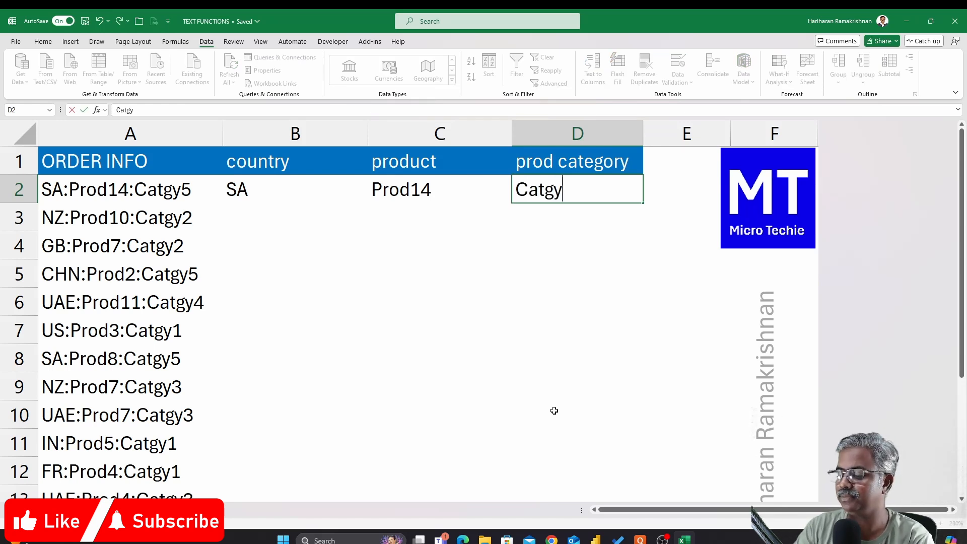
pyautogui.write('5')
pyautogui.press('Return')
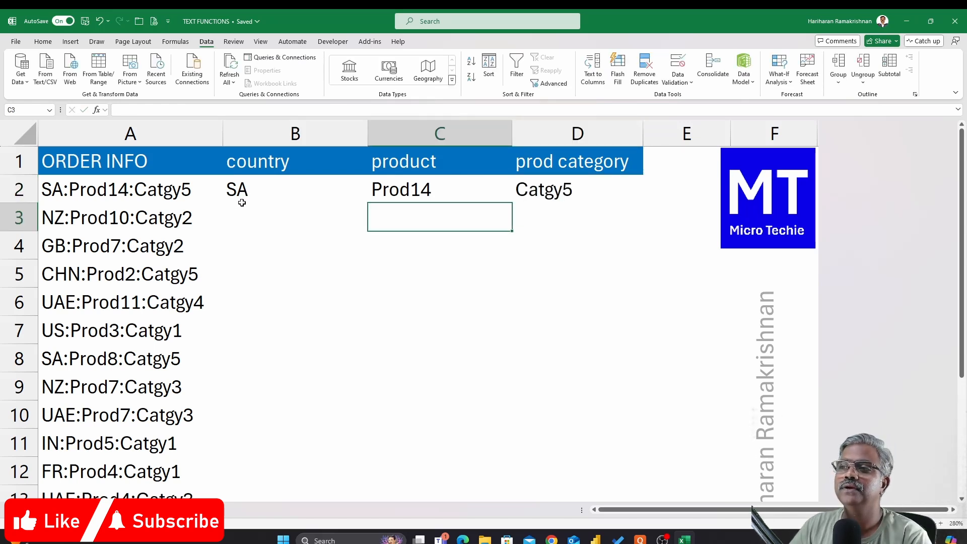
# - Flash Fill the country, product and prod category columns from row 3 down, based on the sample values in row 2
pyautogui.moveTo(250, 192); pyautogui.dragTo(352, 224)
pyautogui.click(327, 226)
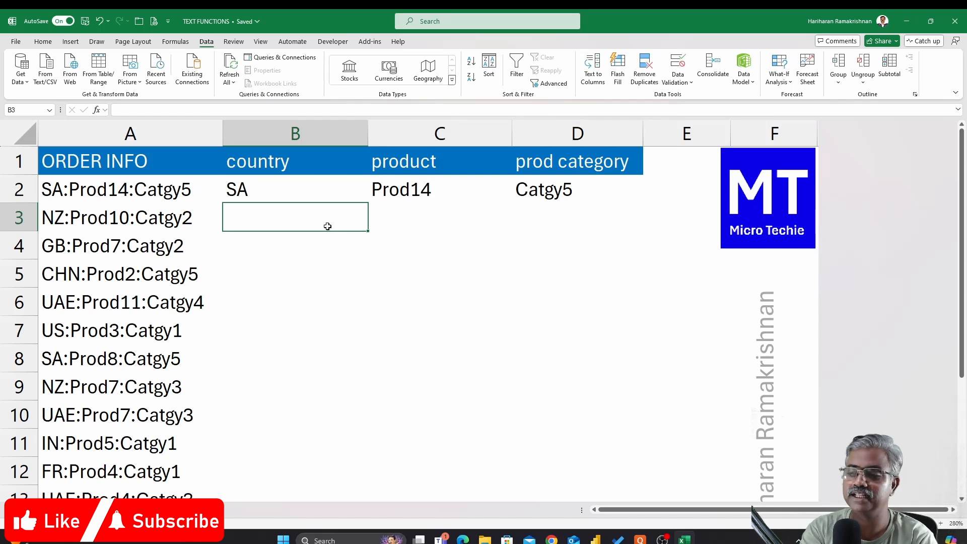
pyautogui.hotkey('ctrl', 'e')
pyautogui.press('Right')
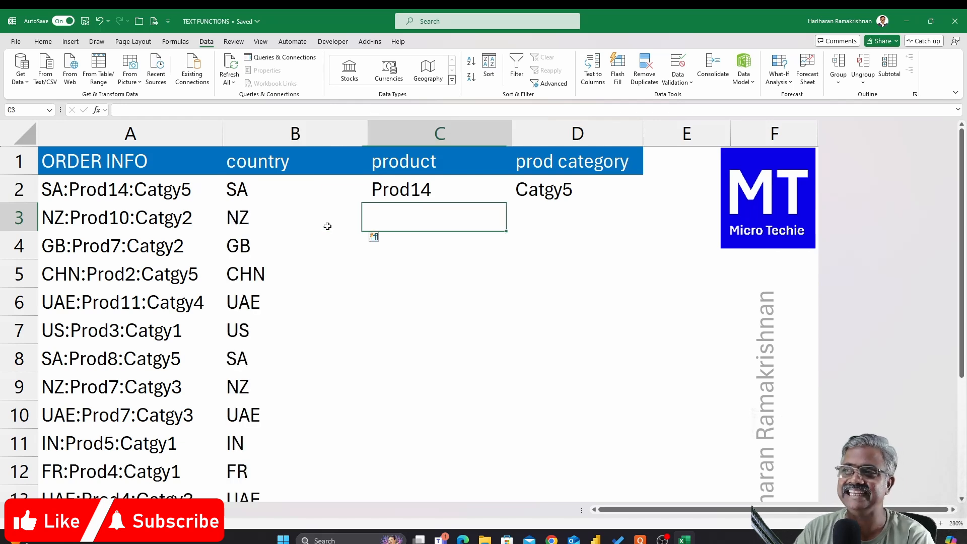
pyautogui.hotkey('ctrl', 'e')
pyautogui.press('Right')
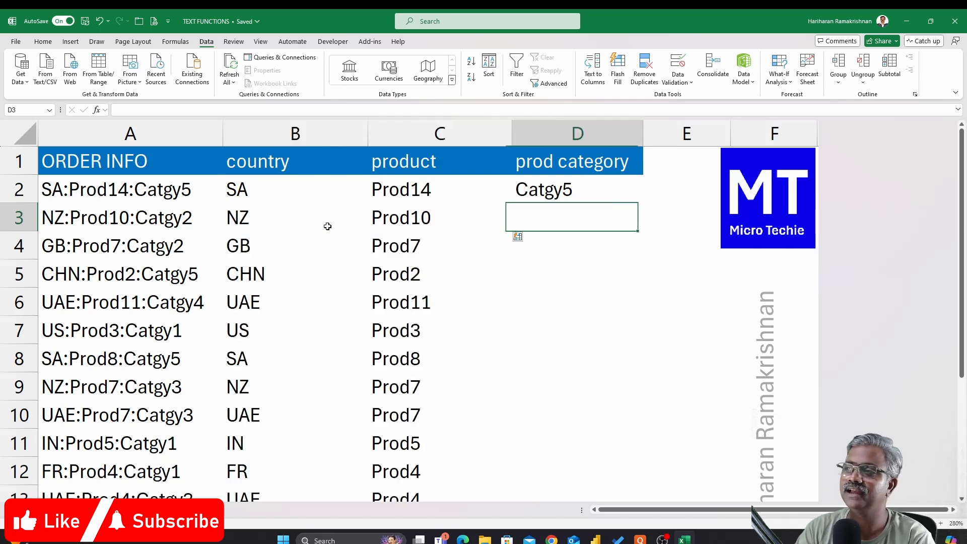
pyautogui.hotkey('ctrl', 'e')
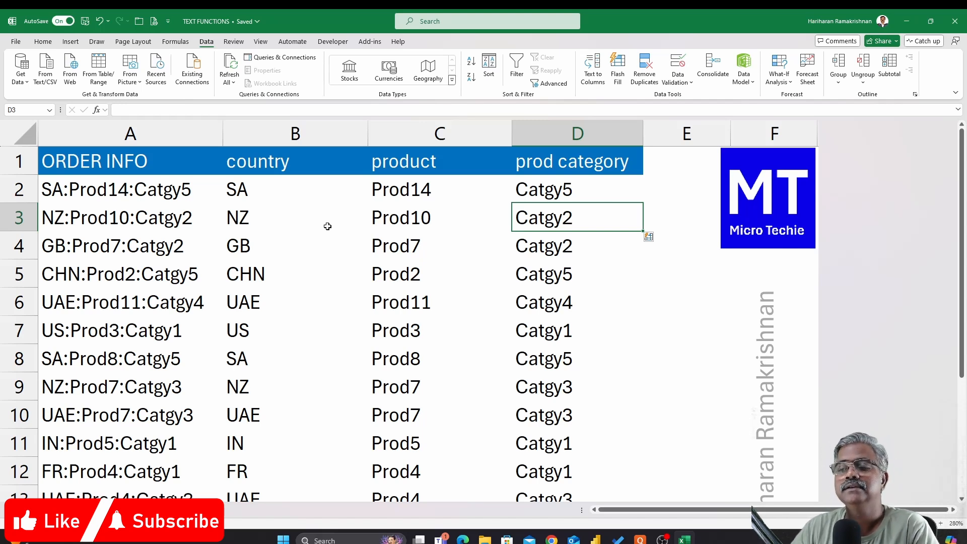
# - Clear the Flash Fill results in B3:D16, keeping the sample values in row 2
pyautogui.click(275, 219)
pyautogui.hotkey('ctrl', 'shift', 'Down')
pyautogui.hotkey('ctrl', 'shift', 'Right')
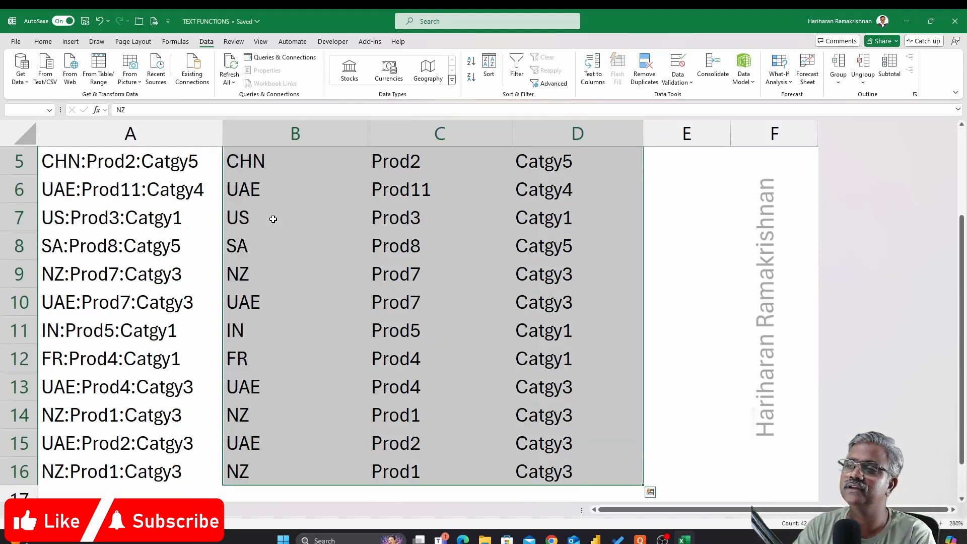
pyautogui.press('Delete')
pyautogui.press('Up')
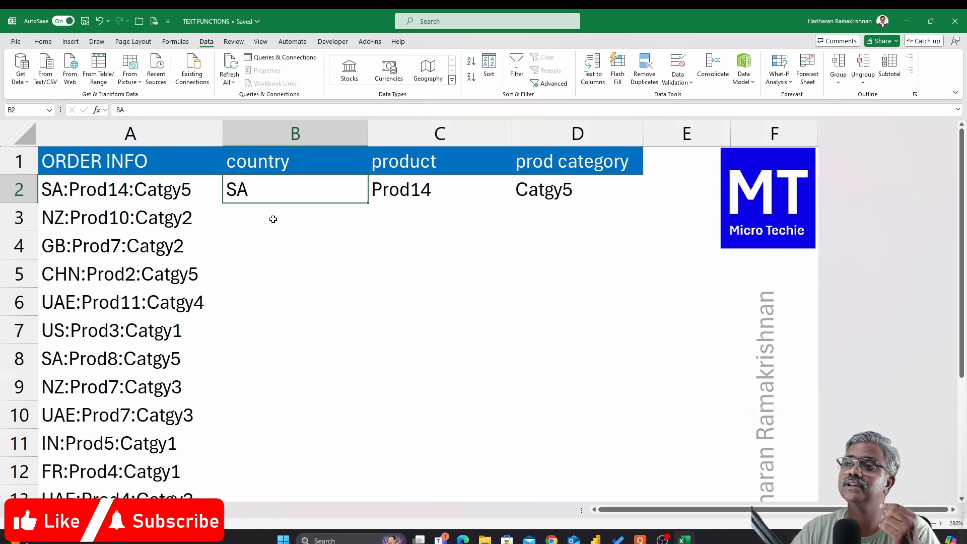
# - Flash Fill only the country column again, starting from B3
pyautogui.click(273, 220)
pyautogui.hotkey('shift', 'Right')
pyautogui.hotkey('shift', 'Right')
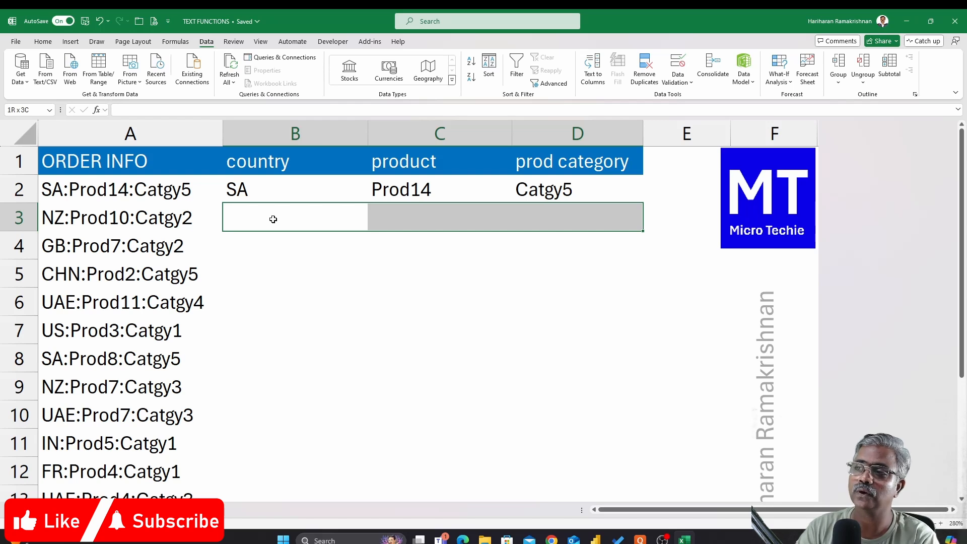
pyautogui.press('Left')
pyautogui.press('Right')
pyautogui.hotkey('ctrl', 'e')
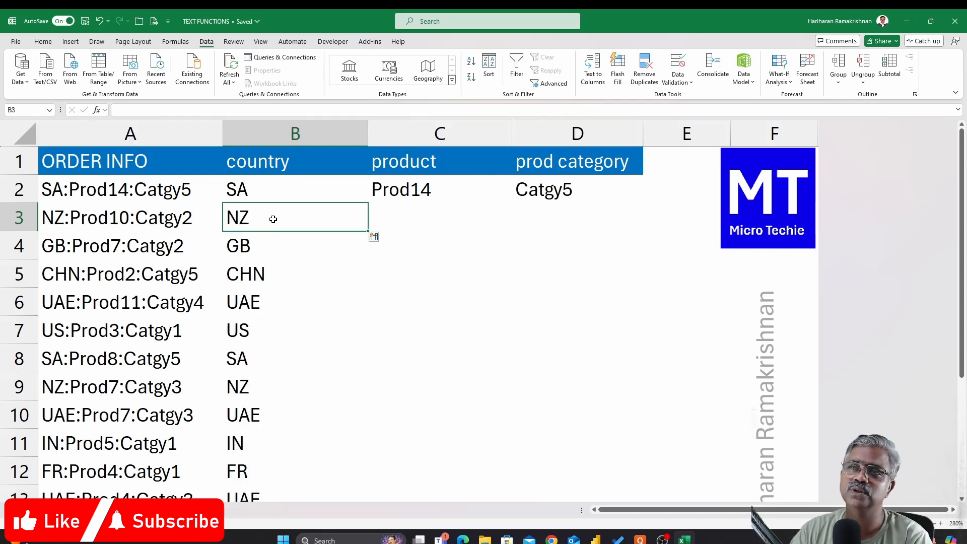
pyautogui.press('Down')
pyautogui.press('Down')
pyautogui.press('Down')
pyautogui.click(273, 219)
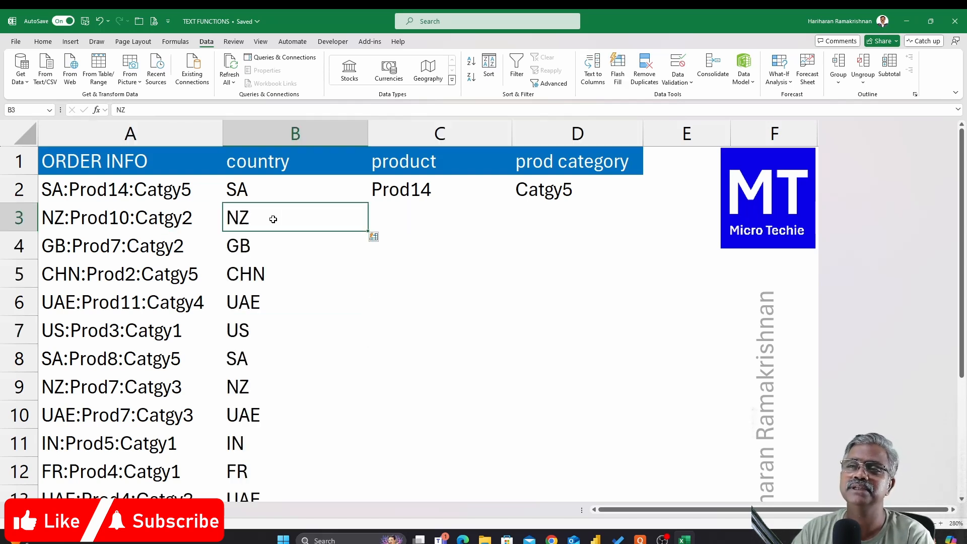
pyautogui.press('Left')
pyautogui.press('Right')
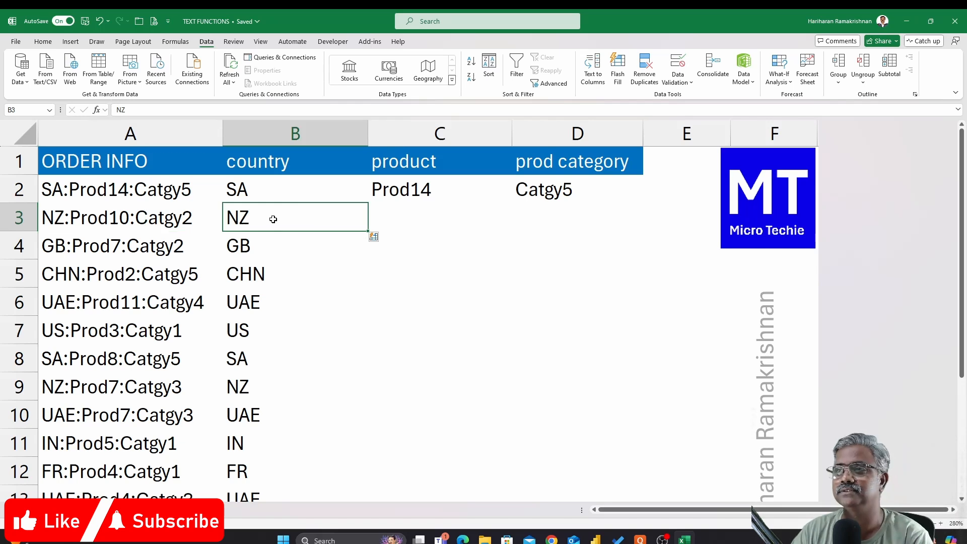
# - Clear the sample row and the refilled country values from B2:D16
pyautogui.press('Up')
pyautogui.hotkey('ctrl', 'shift', 'Down')
pyautogui.hotkey('shift', 'Right')
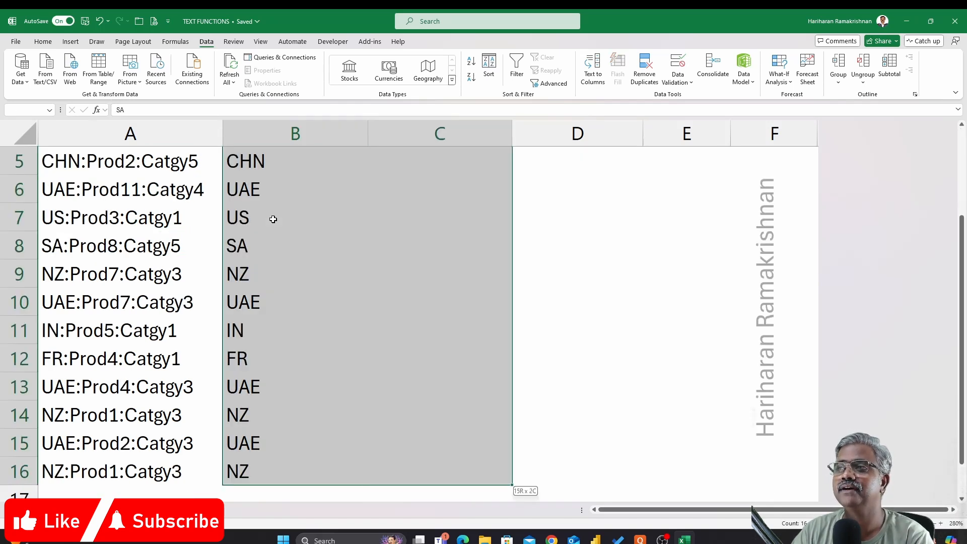
pyautogui.hotkey('shift', 'Right')
pyautogui.press('Delete')
pyautogui.press('Up')
pyautogui.press('Down')
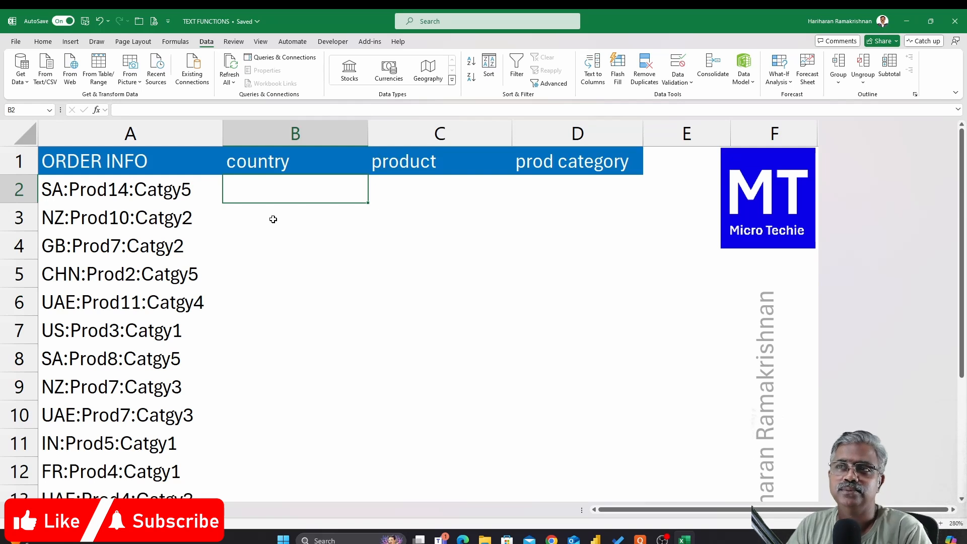
# - Start a TEXTSPLIT formula in B2 that takes A2 as the text and ":" as the column delimiter
pyautogui.write('=TEXTSPLIT(')
pyautogui.scroll(3, 327, 326)
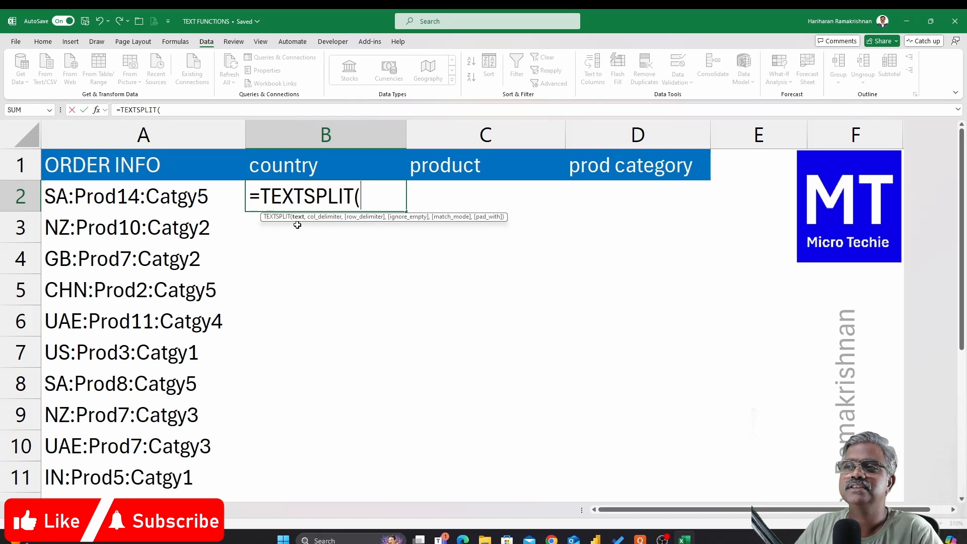
pyautogui.click(144, 202)
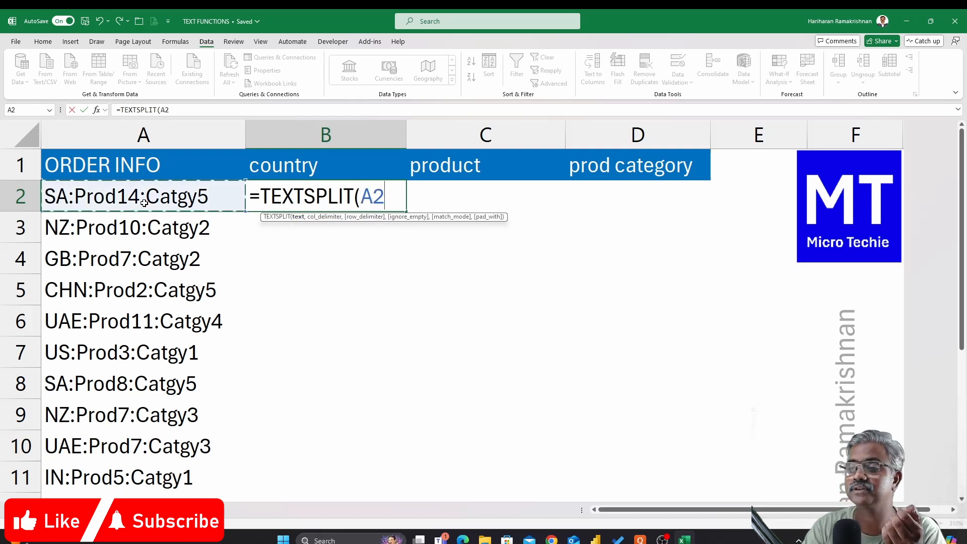
pyautogui.write(',')
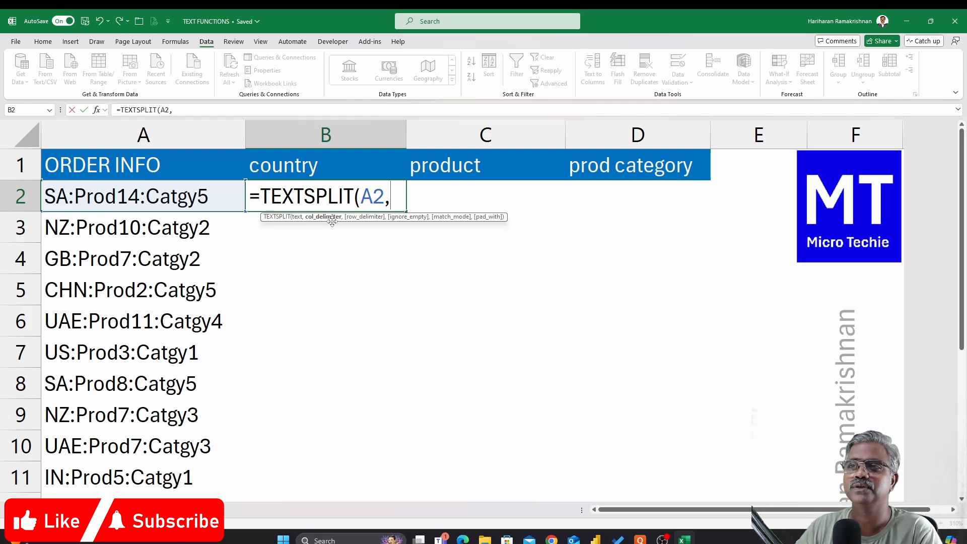
pyautogui.write('"')
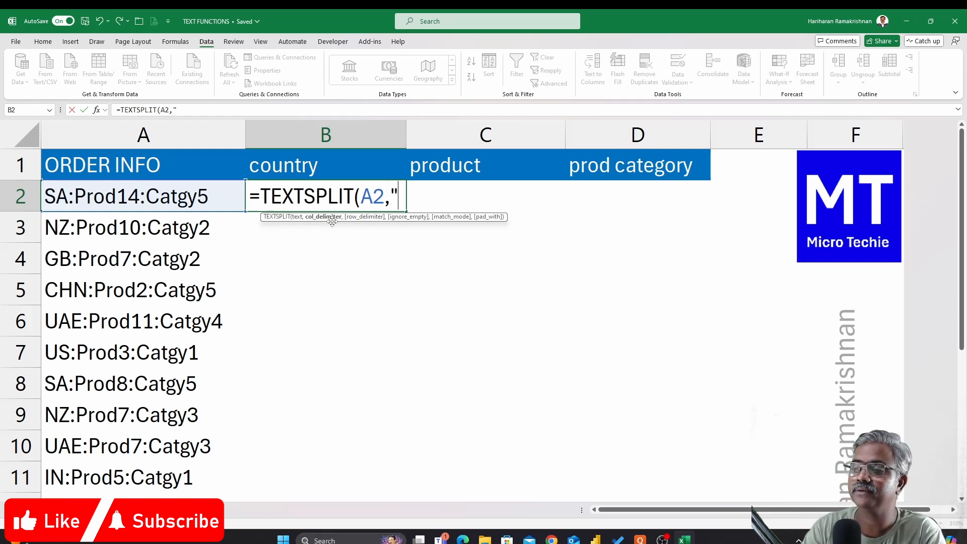
pyautogui.write(':"')
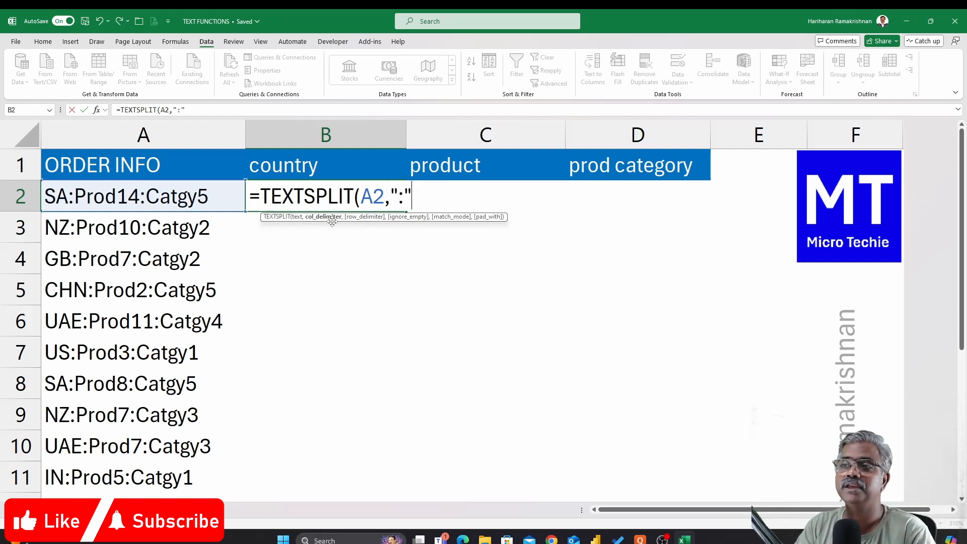
# - Complete the TEXTSPLIT formula in B2 with no row delimiter, ignore_empty set to FALSE and match_mode set to 1
pyautogui.write(',')
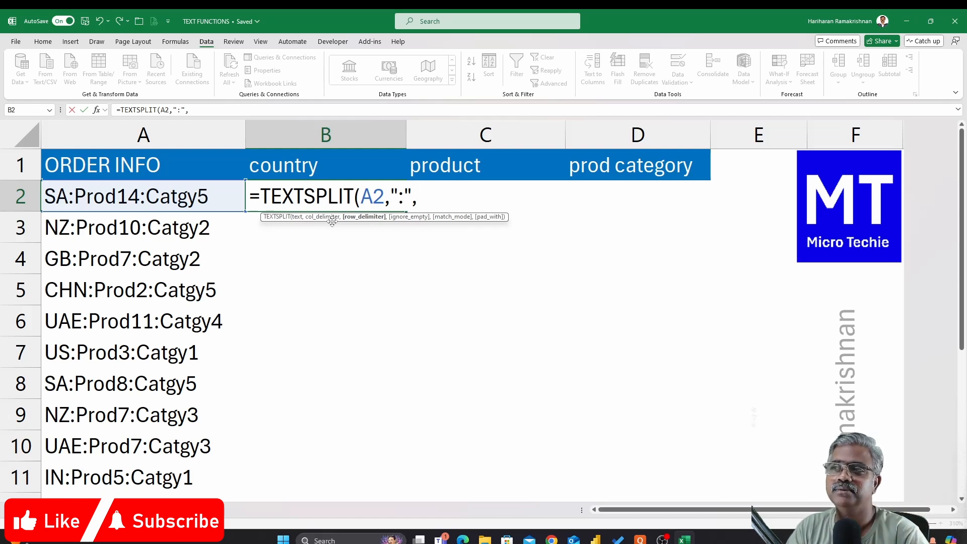
pyautogui.write(',')
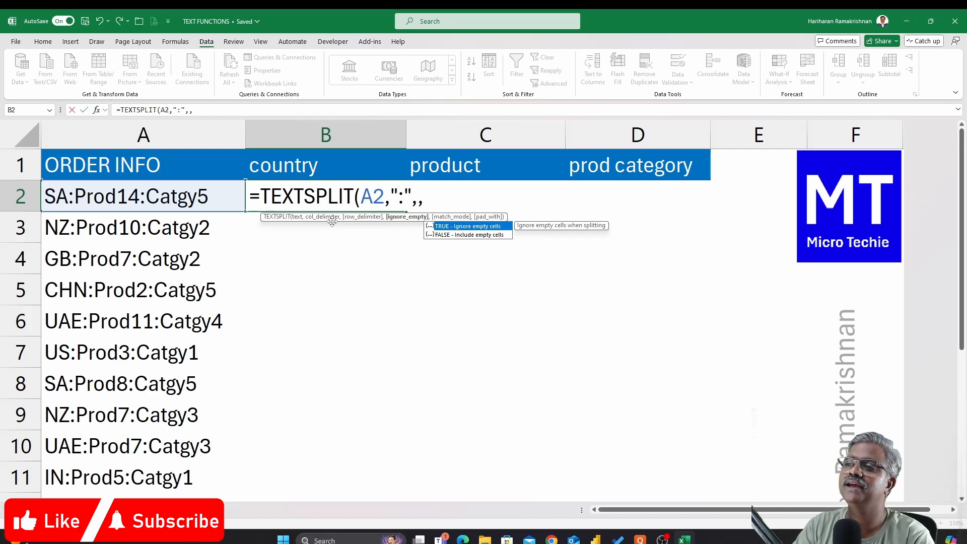
pyautogui.press('Down')
pyautogui.press('Tab')
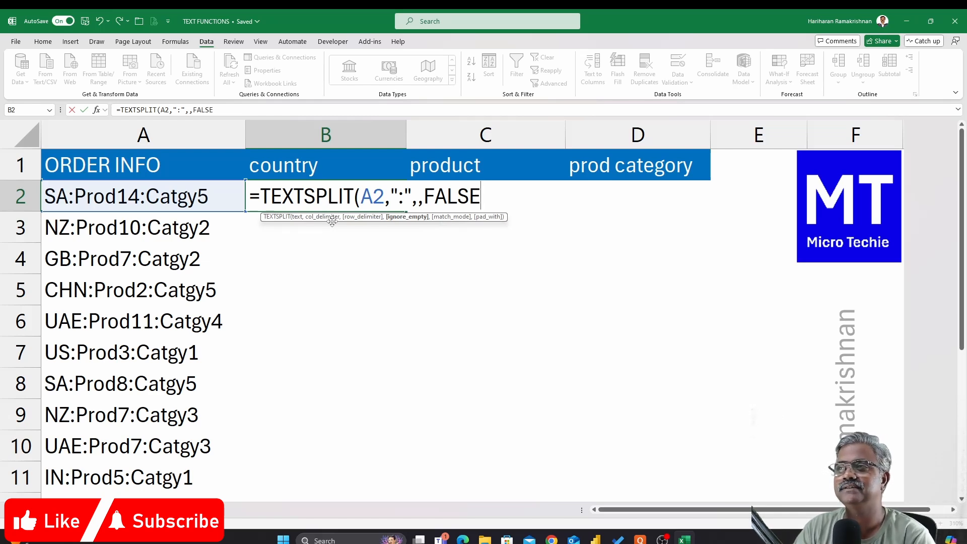
pyautogui.write(',1')
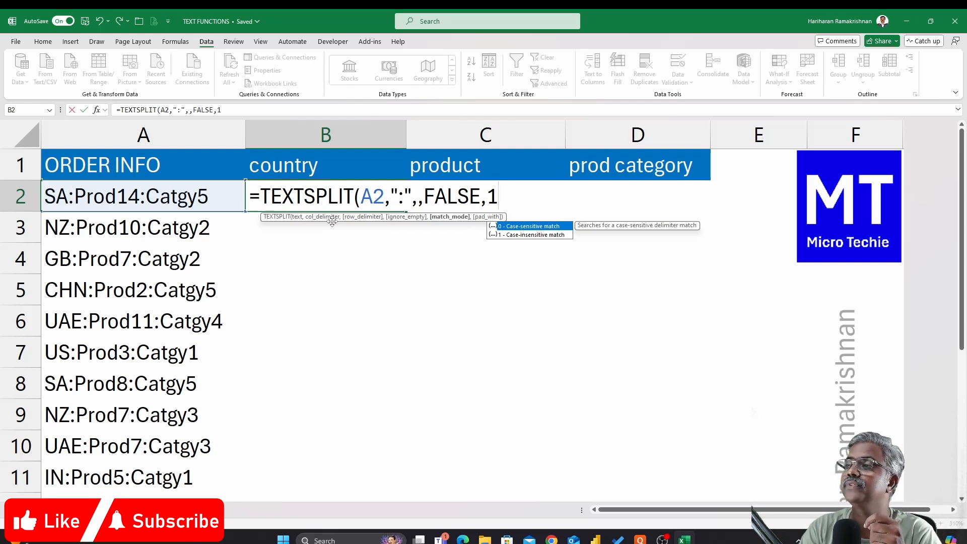
pyautogui.write(',')
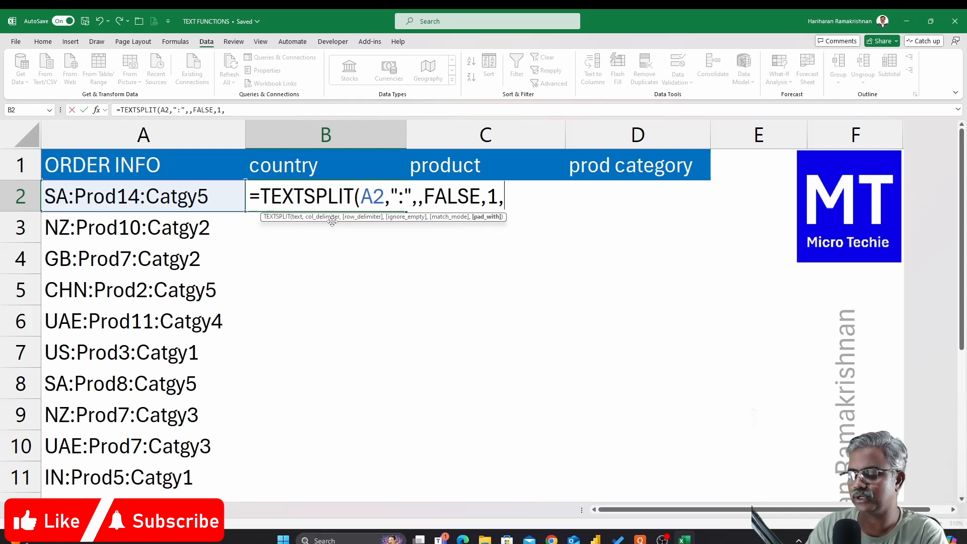
pyautogui.press('BackSpace')
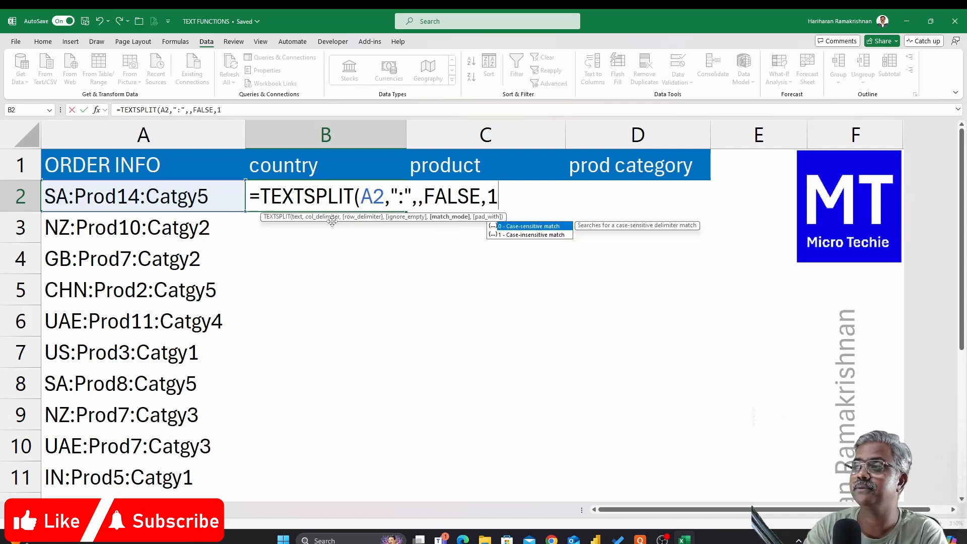
pyautogui.write(')')
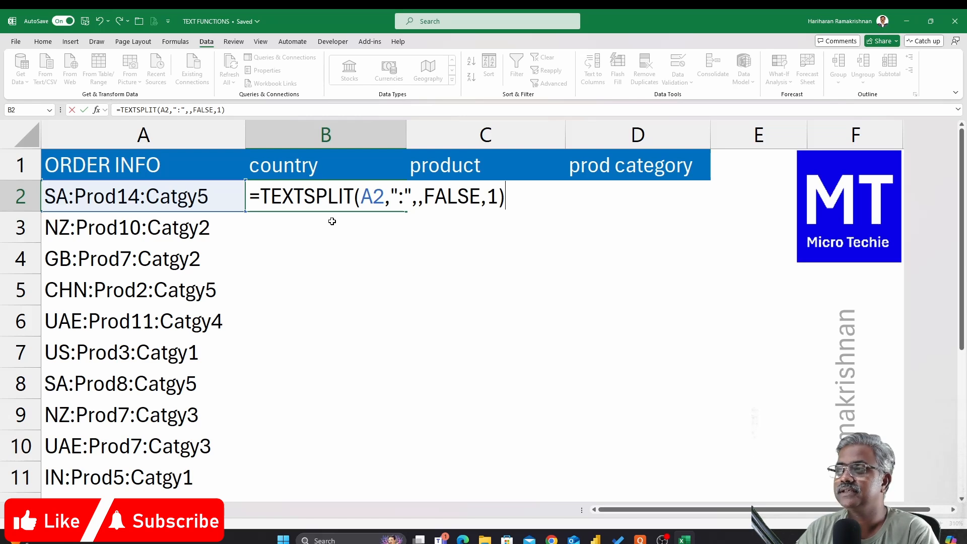
pyautogui.hotkey('ctrl', 'Return')
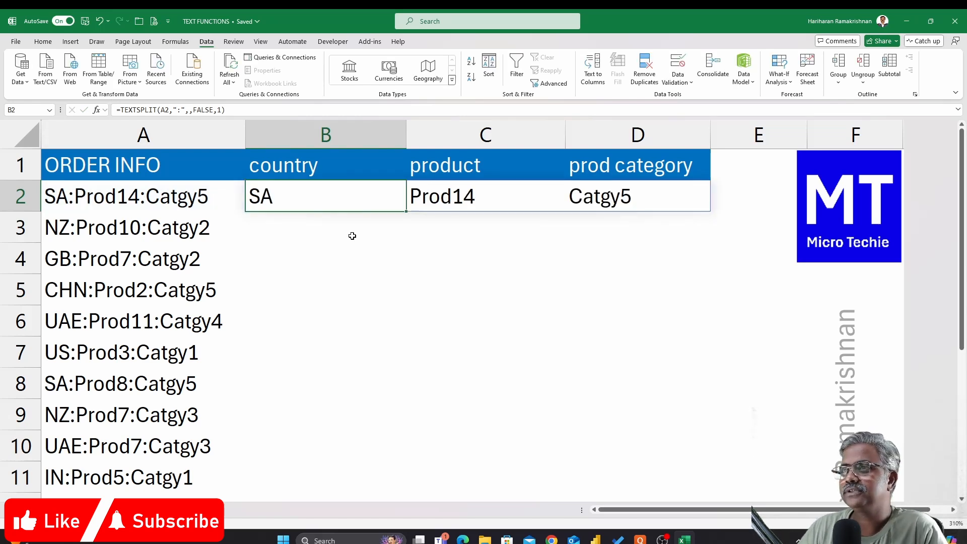
# - Examine the spilled product and prod category values in row 2 and the ignore_empty argument of the formula in B2
pyautogui.click(461, 203)
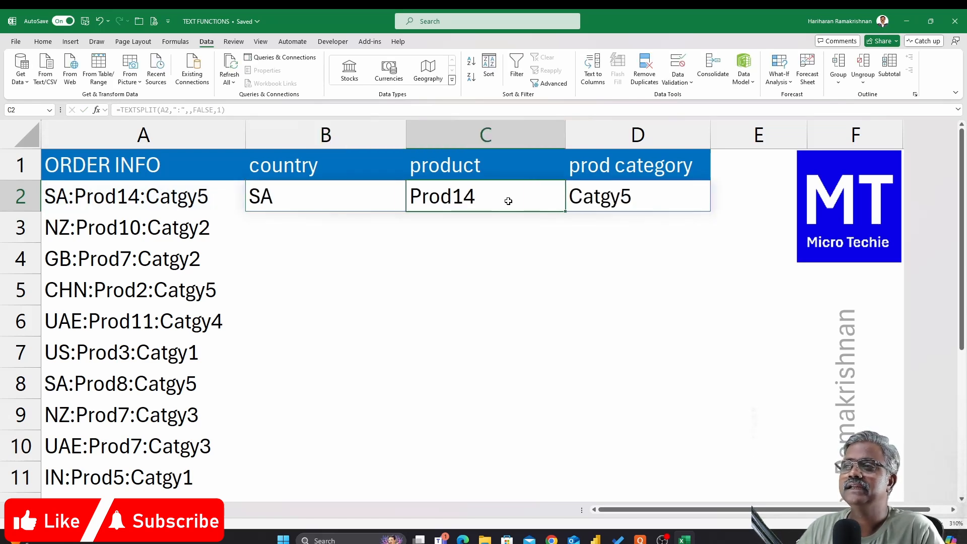
pyautogui.click(579, 197)
pyautogui.click(509, 201)
pyautogui.click(593, 198)
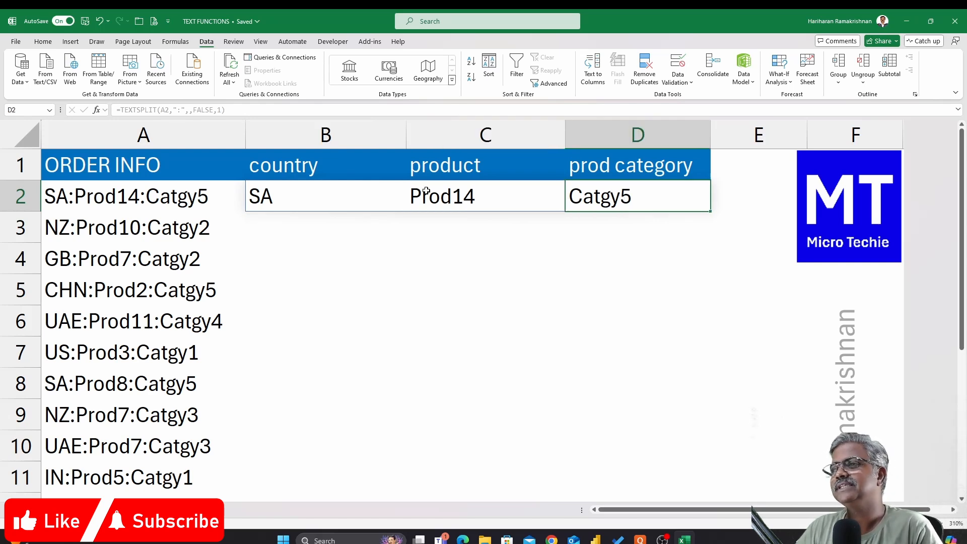
pyautogui.doubleClick(327, 200)
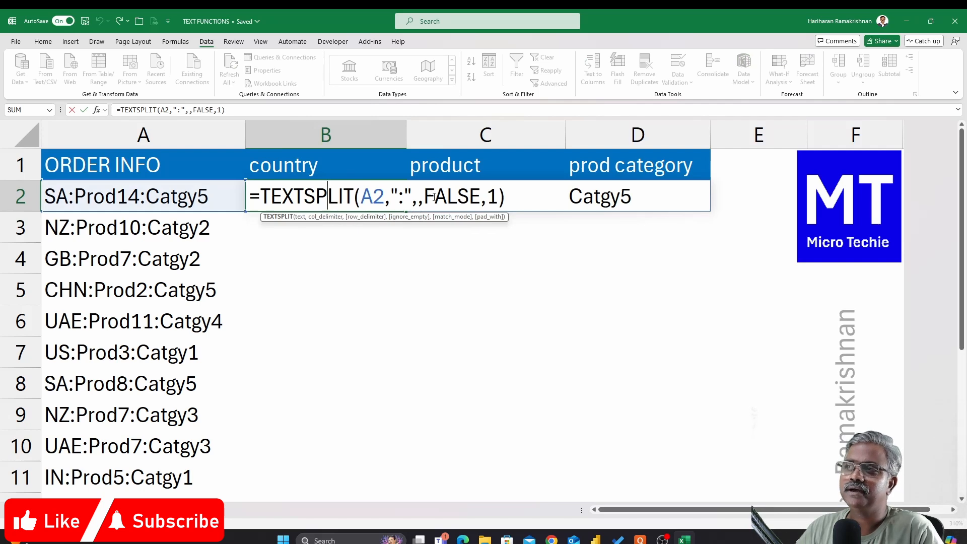
pyautogui.moveTo(425, 197); pyautogui.dragTo(481, 197)
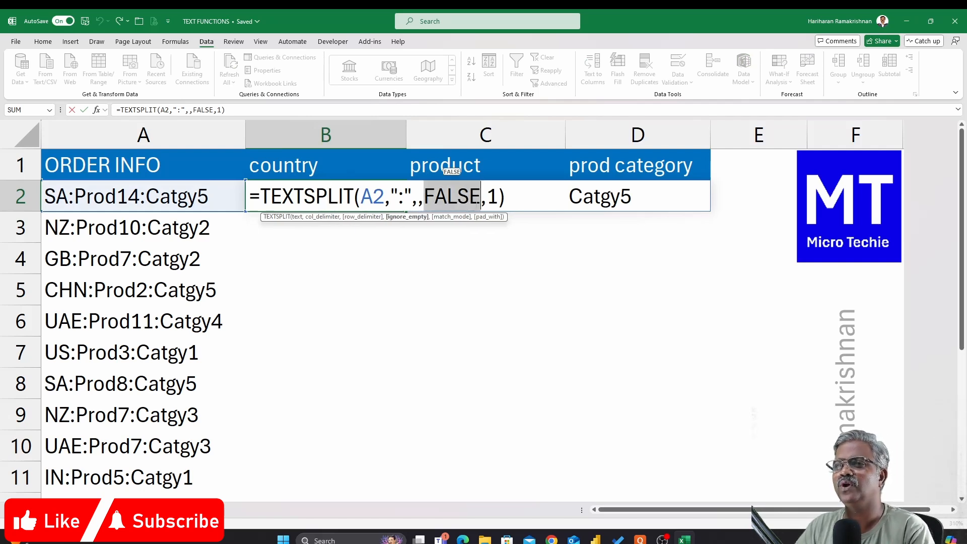
pyautogui.press('Escape')
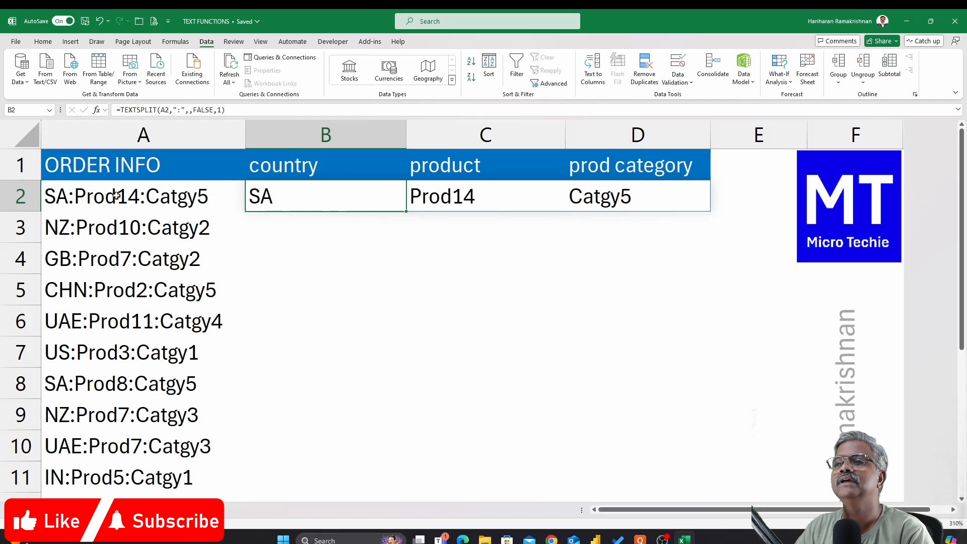
# - Remove Prod14 from the order text in A2, leaving SA::Catgy5, and check the product cell C2
pyautogui.click(116, 196)
pyautogui.doubleClick(117, 195)
pyautogui.moveTo(75, 195); pyautogui.dragTo(136, 194)
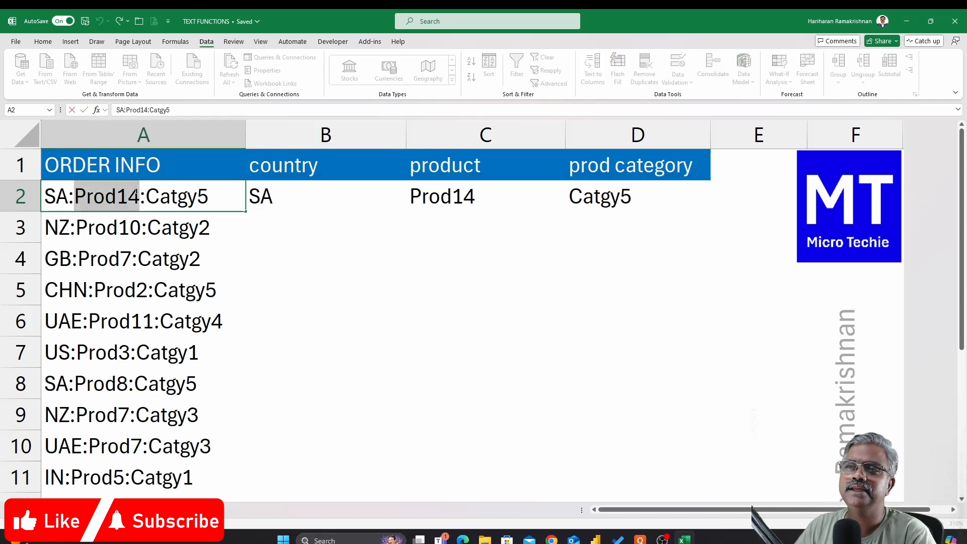
pyautogui.press('Delete')
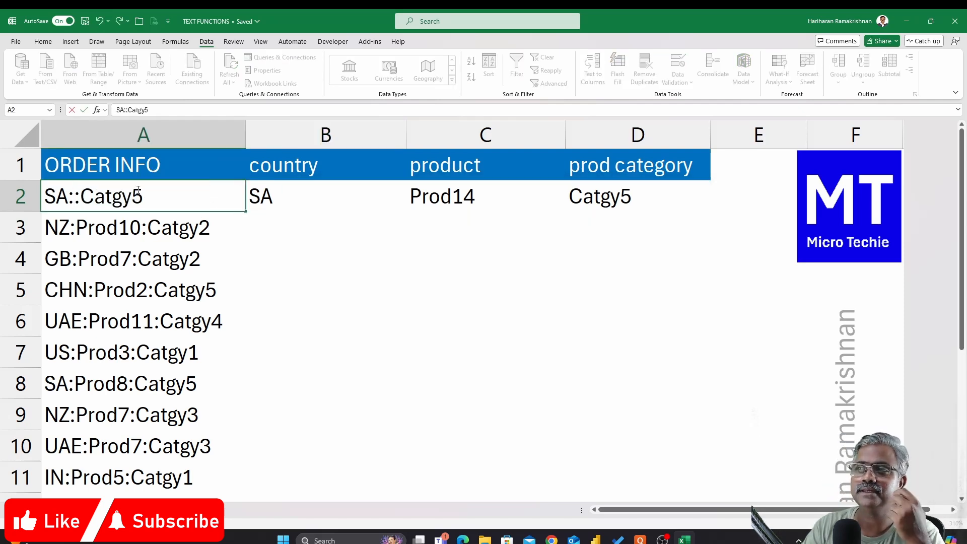
pyautogui.press('Return')
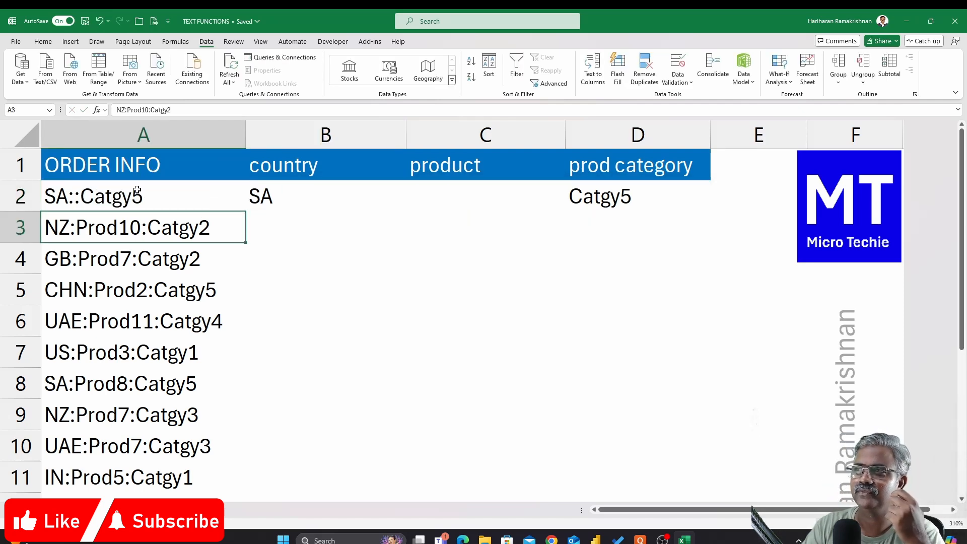
pyautogui.click(485, 209)
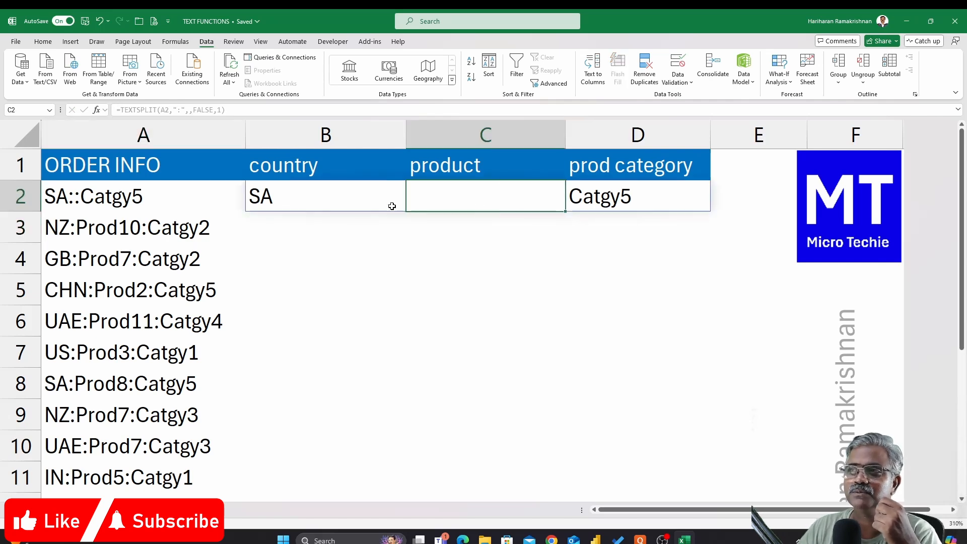
# - Change the ignore_empty argument of the TEXTSPLIT formula in B2 to TRUE
pyautogui.doubleClick(356, 198)
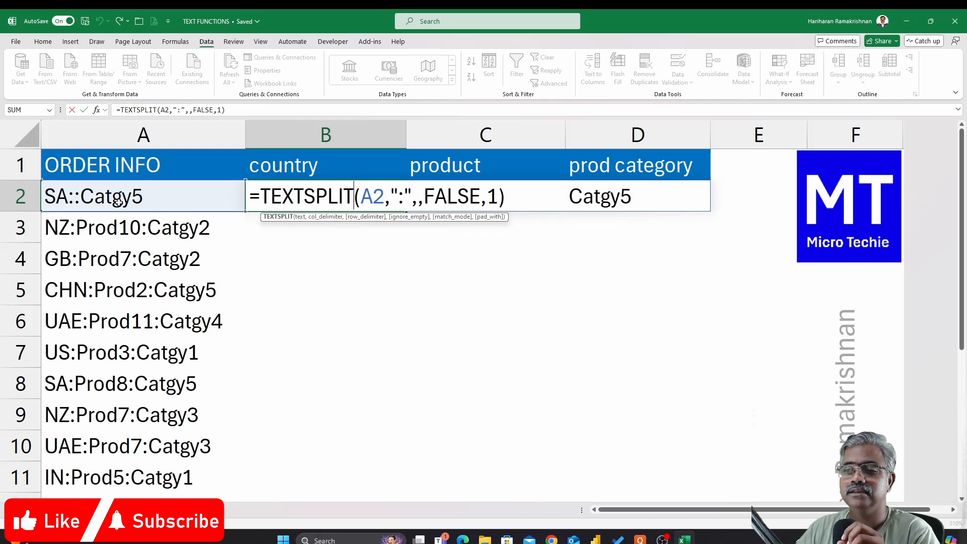
pyautogui.click(464, 195)
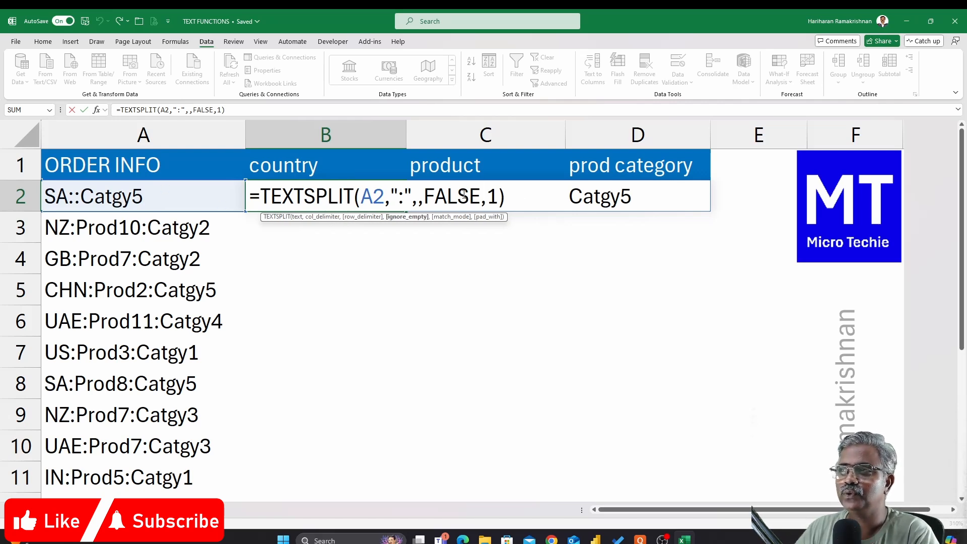
pyautogui.doubleClick(464, 195)
pyautogui.write('true')
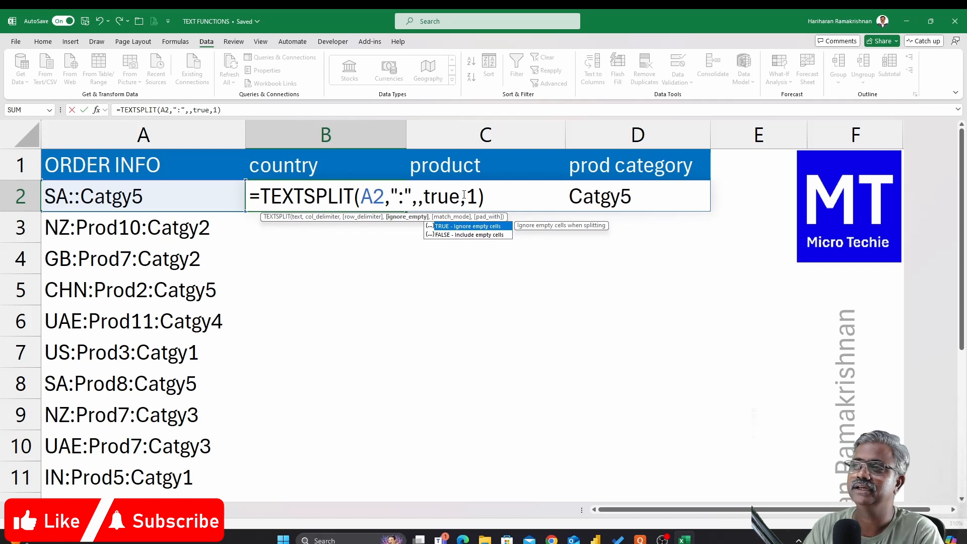
pyautogui.press('Return')
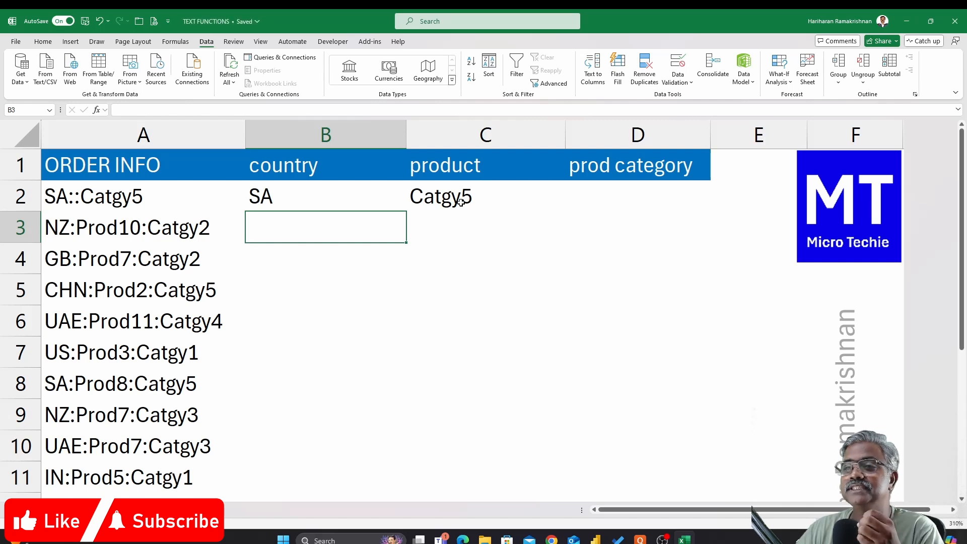
# - Set the ignore_empty argument of the TEXTSPLIT formula in B2 back to FALSE
pyautogui.doubleClick(356, 201)
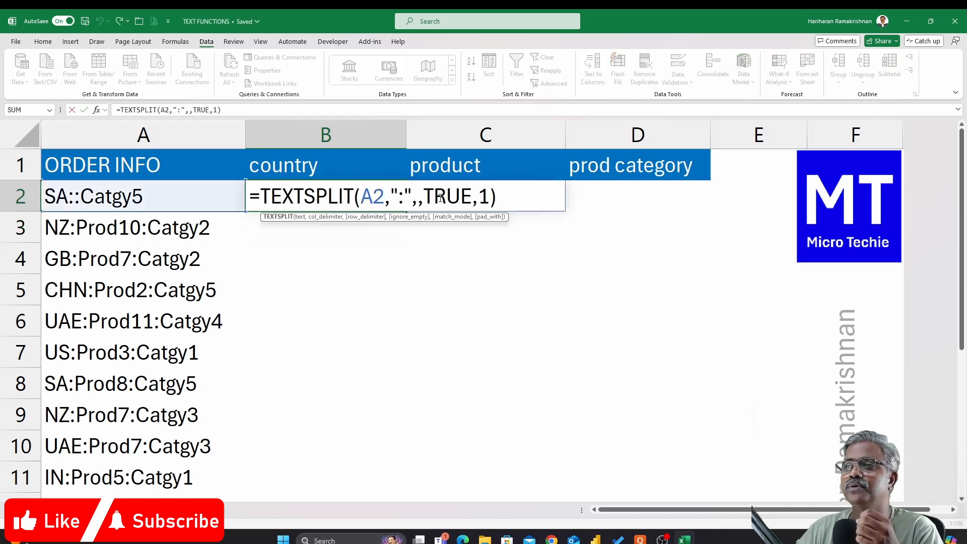
pyautogui.doubleClick(442, 196)
pyautogui.write('fa')
pyautogui.write('lse')
pyautogui.press('Return')
# - Fill the TEXTSPLIT formula from B2:D2 down the order rows and check the split values in rows 3 and 5
pyautogui.click(360, 192)
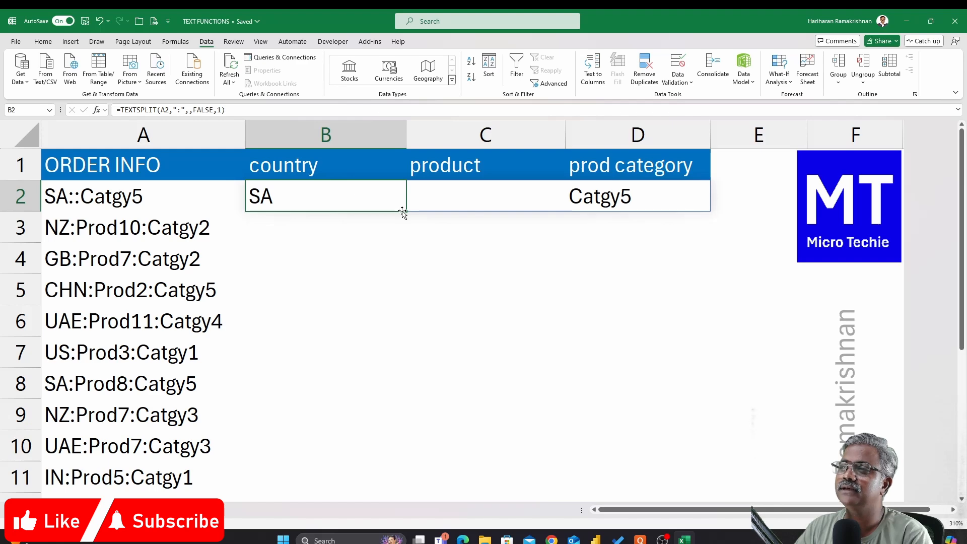
pyautogui.moveTo(376, 194); pyautogui.dragTo(648, 195)
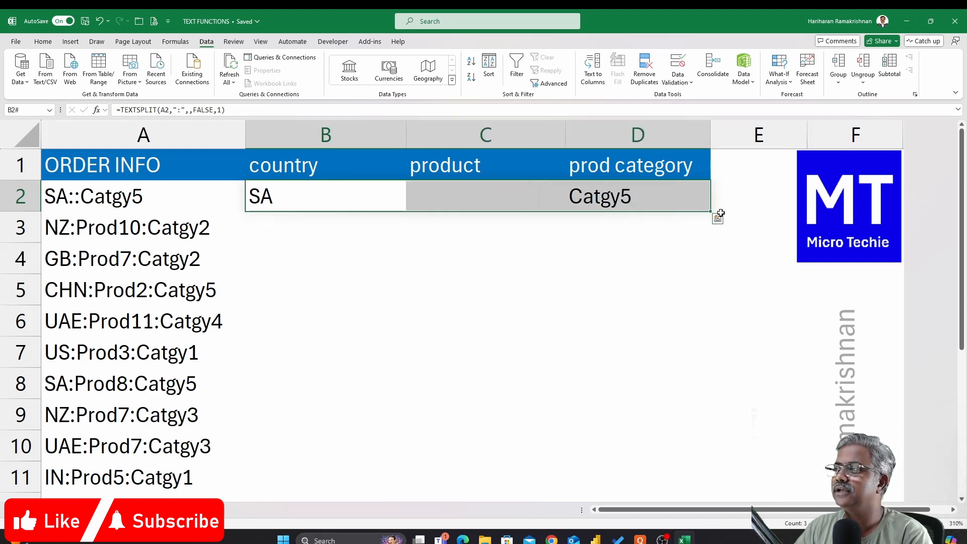
pyautogui.moveTo(710, 212); pyautogui.dragTo(703, 502)
pyautogui.click(638, 228)
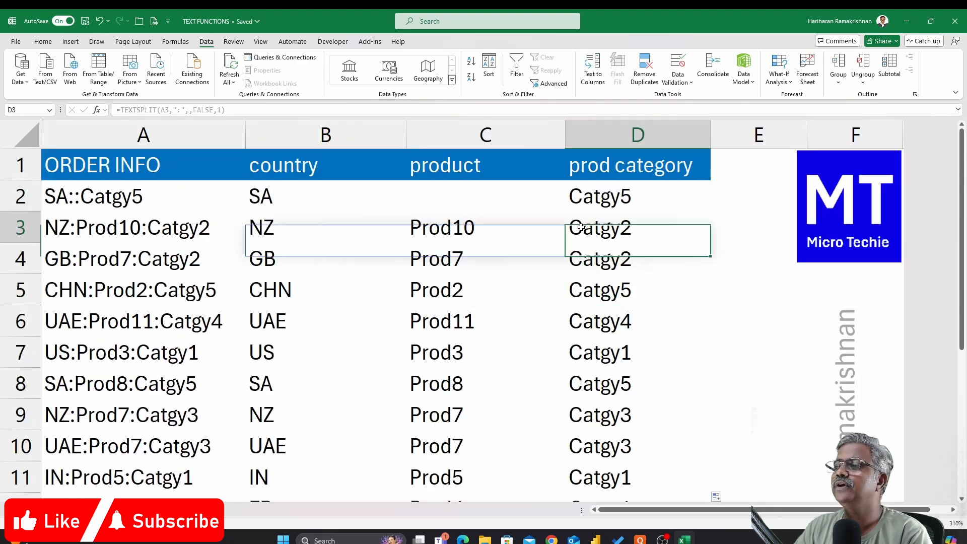
pyautogui.click(495, 229)
pyautogui.click(361, 222)
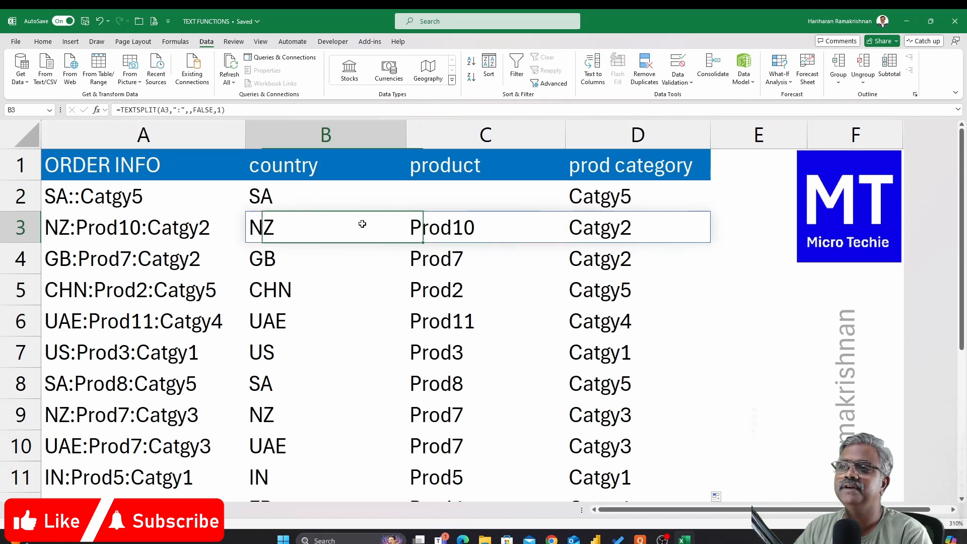
pyautogui.click(369, 288)
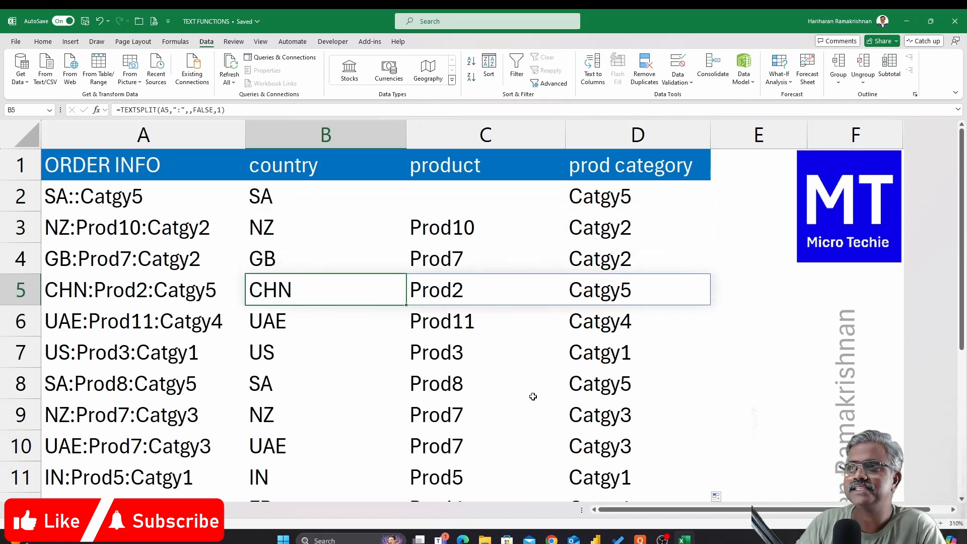
# - Clear the TEXTSPLIT results and restore Prod14 in A2 so the order text reads SA:Prod14:Catgy5
pyautogui.click(336, 199)
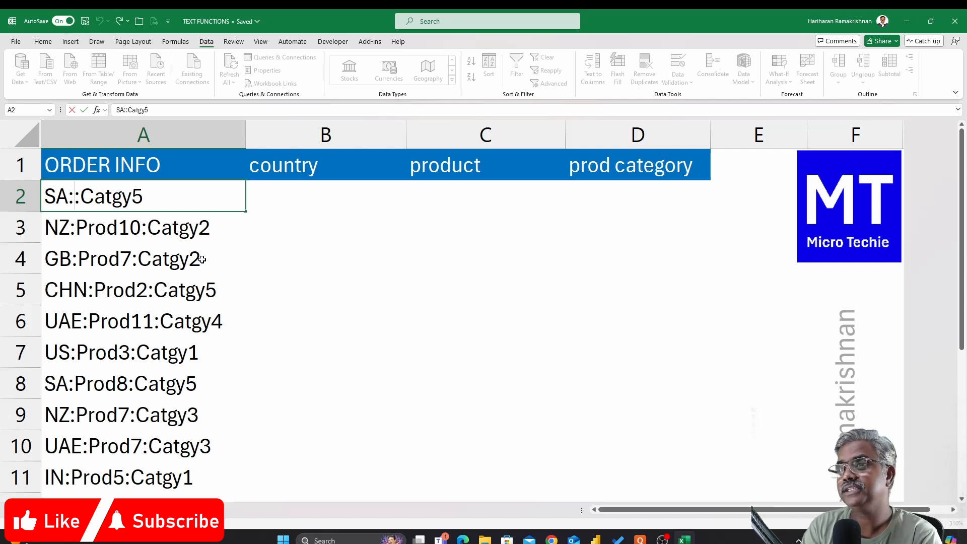
pyautogui.write('Prod14')
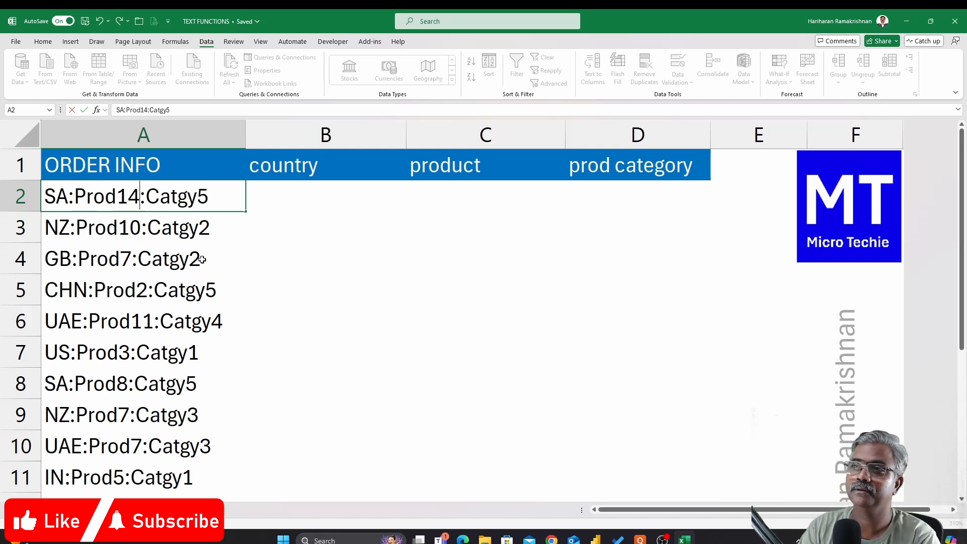
pyautogui.press('Return')
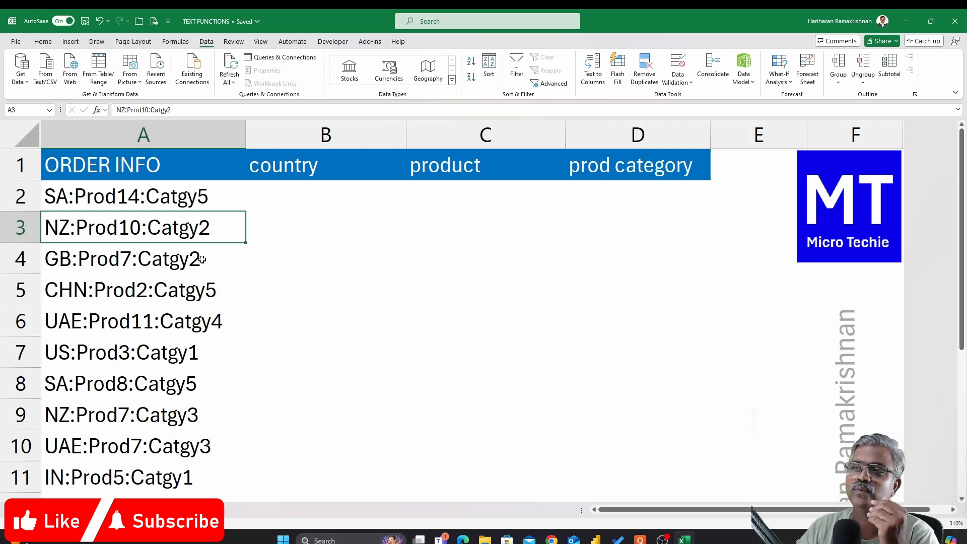
# - Begin a TEXTBEFORE formula in B2 with A2 as the text, ":" as the delimiter and 1 as the instance number
pyautogui.click(334, 201)
pyautogui.write('=tex')
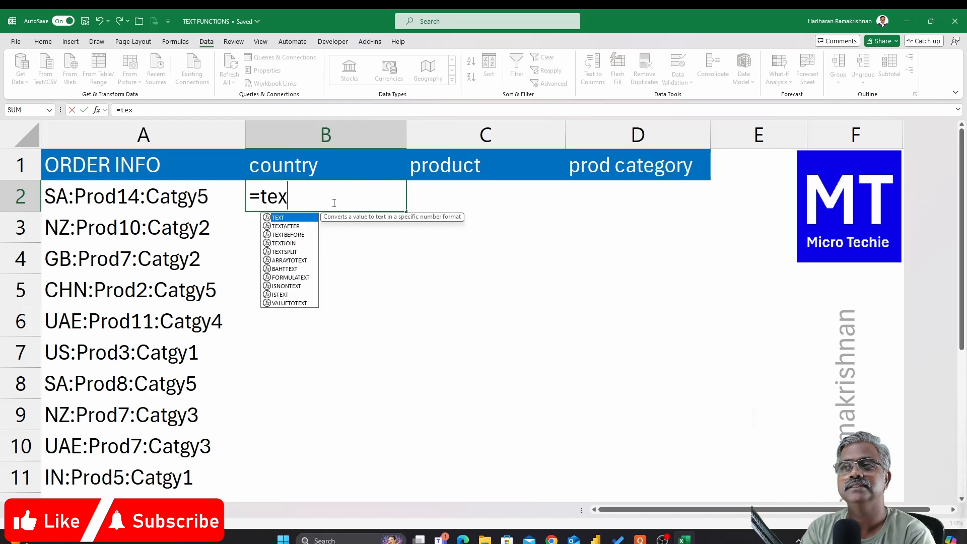
pyautogui.write('t')
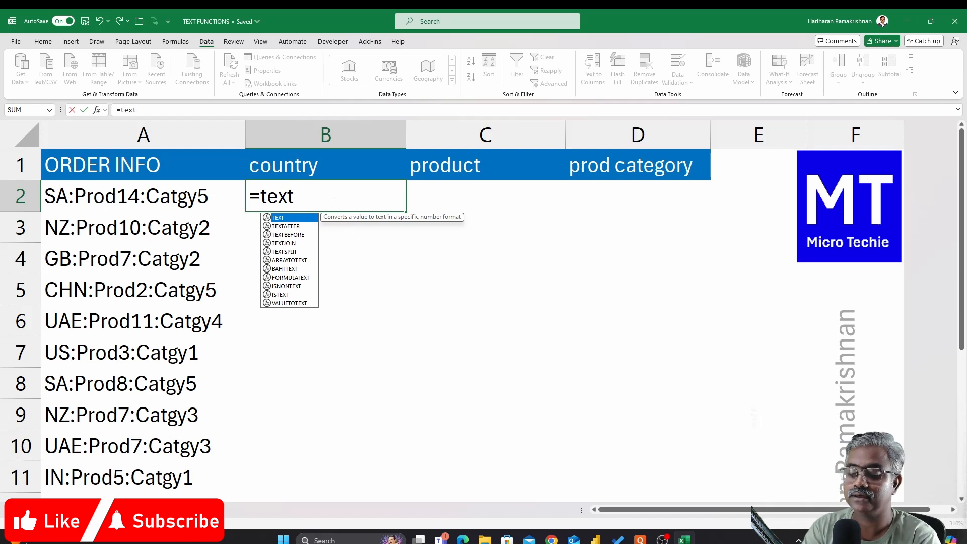
pyautogui.write('be')
pyautogui.press('Tab')
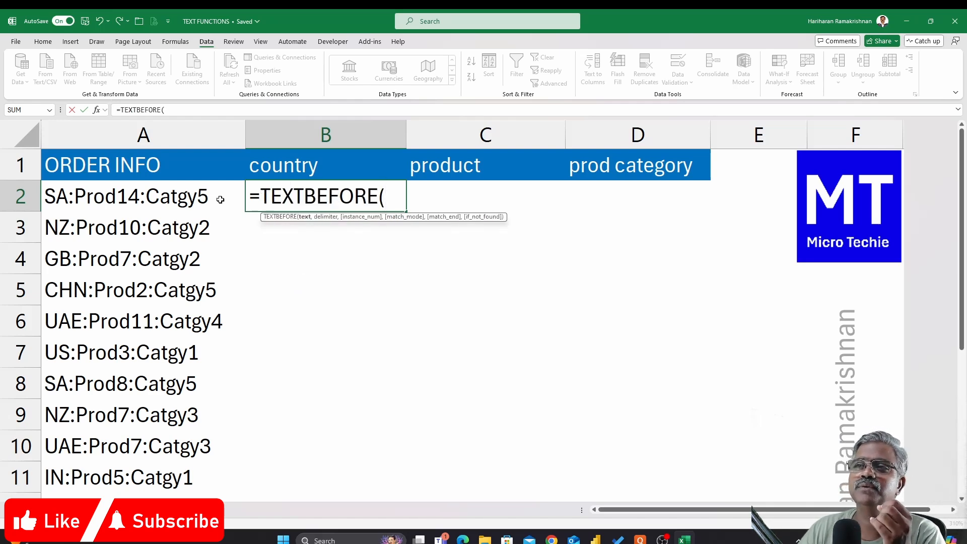
pyautogui.click(99, 204)
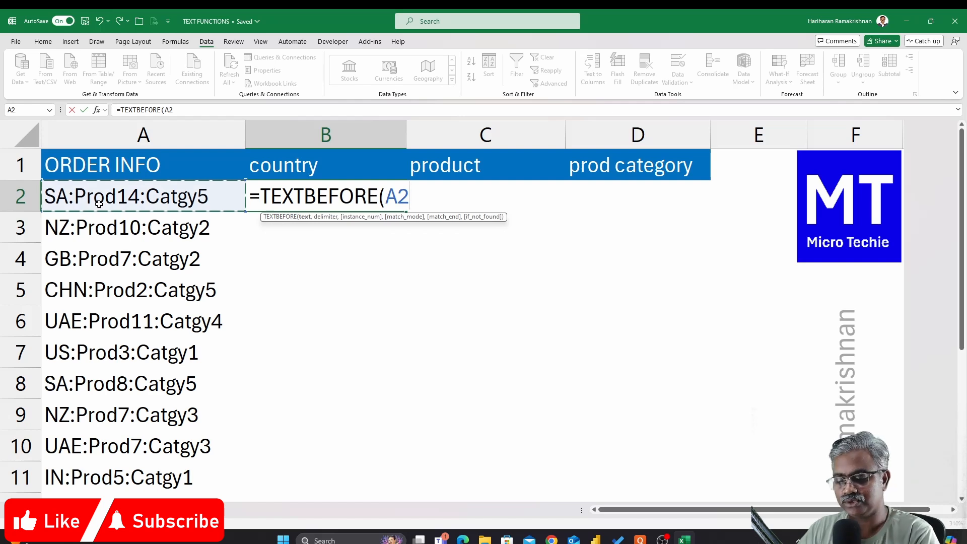
pyautogui.write(',')
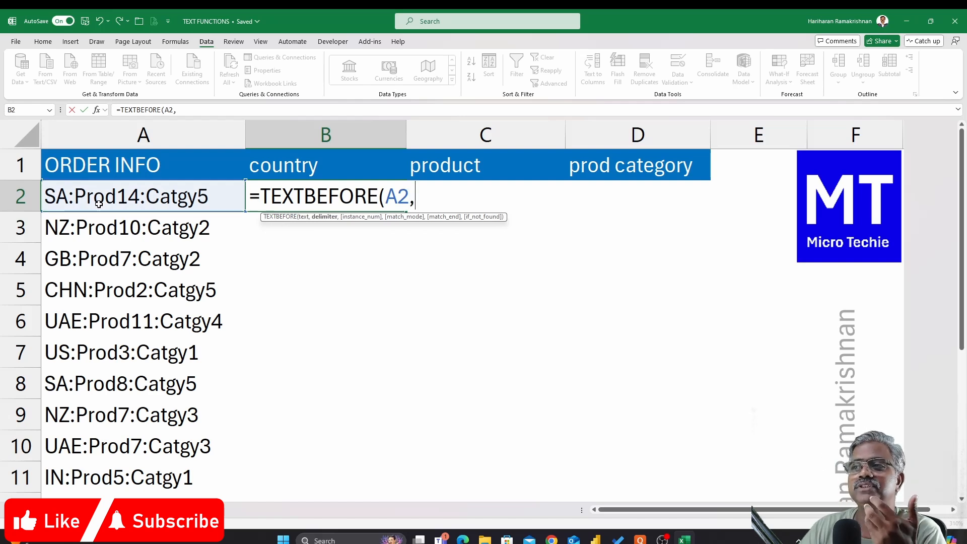
pyautogui.write('"')
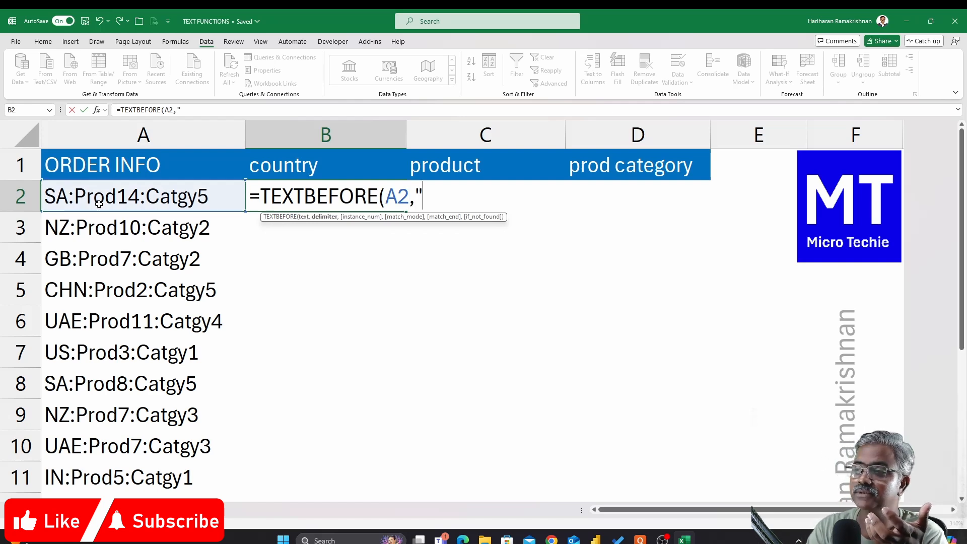
pyautogui.write(':"')
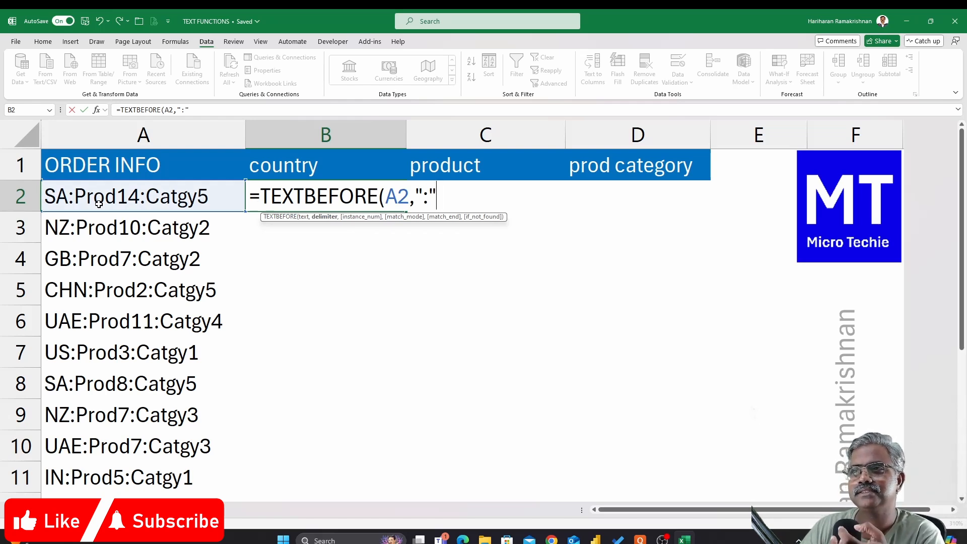
pyautogui.write(',')
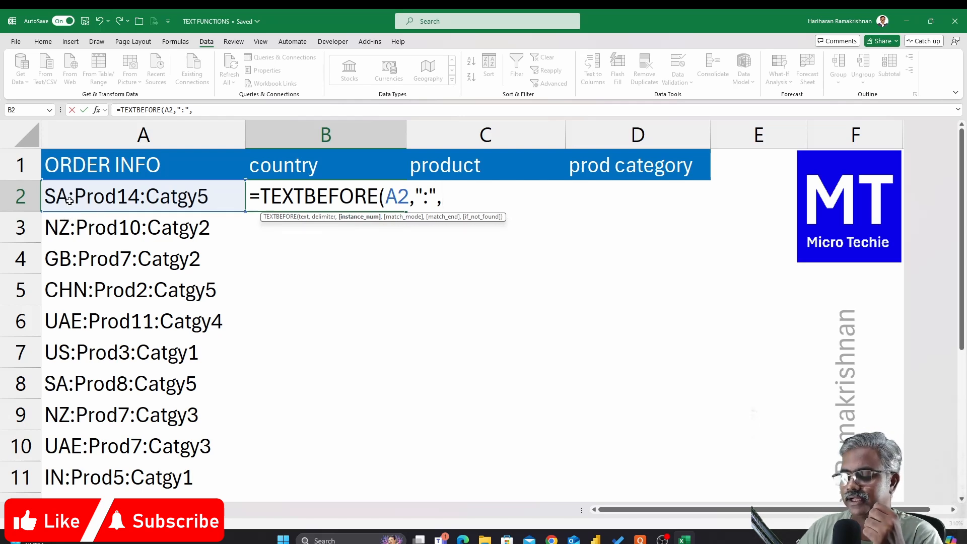
pyautogui.write('1')
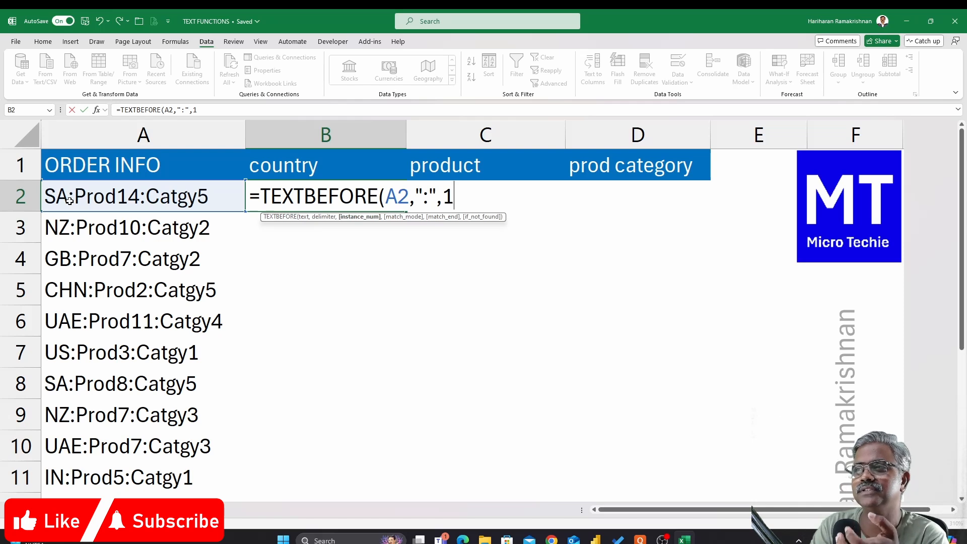
# - Complete the TEXTBEFORE formula in B2 with match_mode 1, match_end 1 and "no delimiter" as the if_not_found value
pyautogui.write(',')
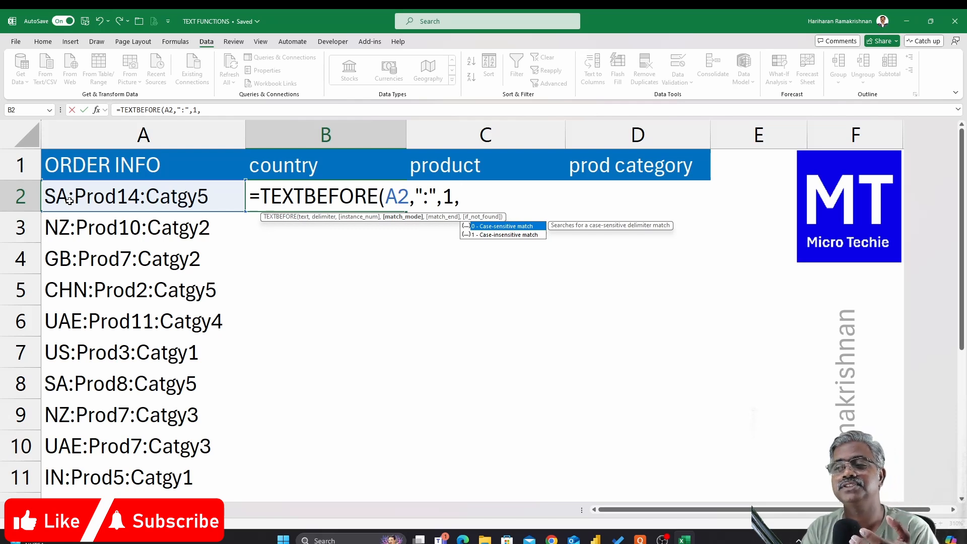
pyautogui.write(',')
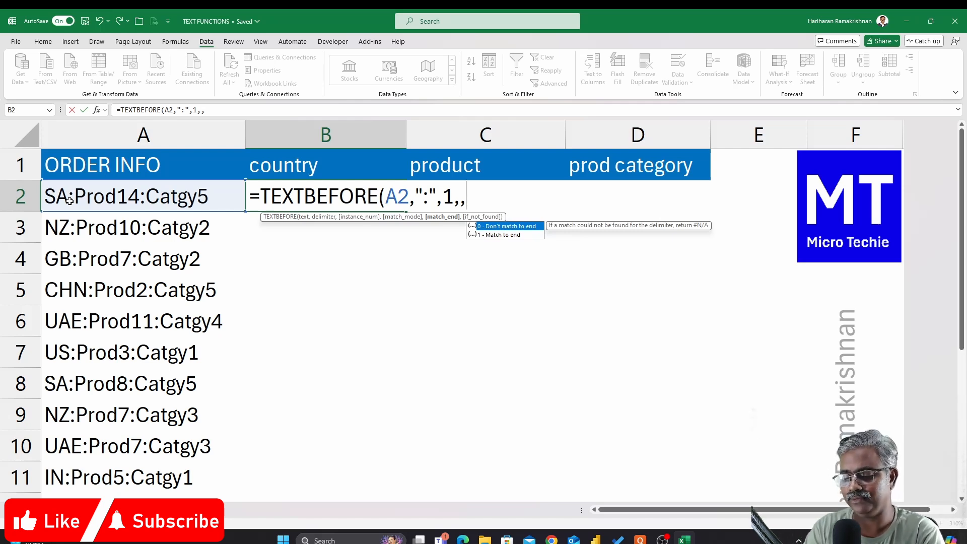
pyautogui.write(',')
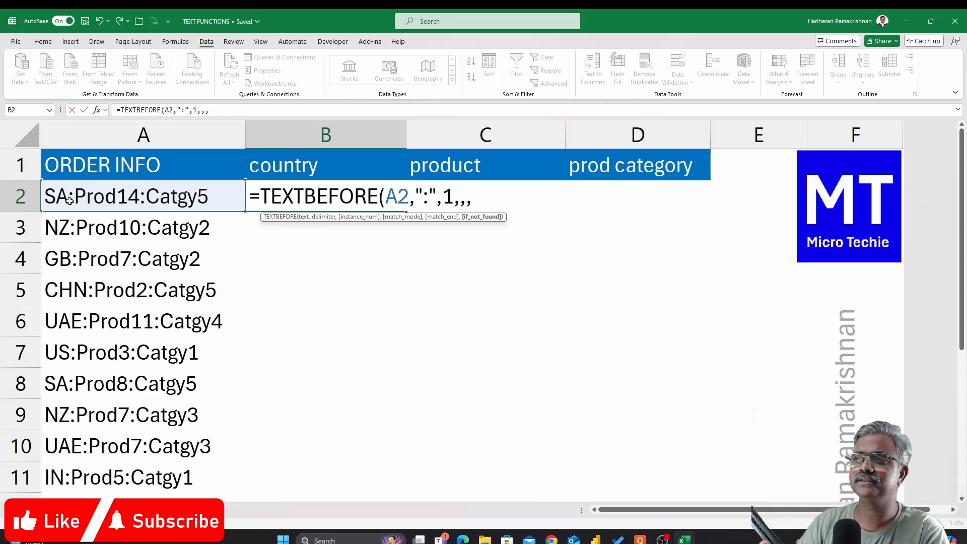
pyautogui.press('BackSpace')
pyautogui.press('BackSpace')
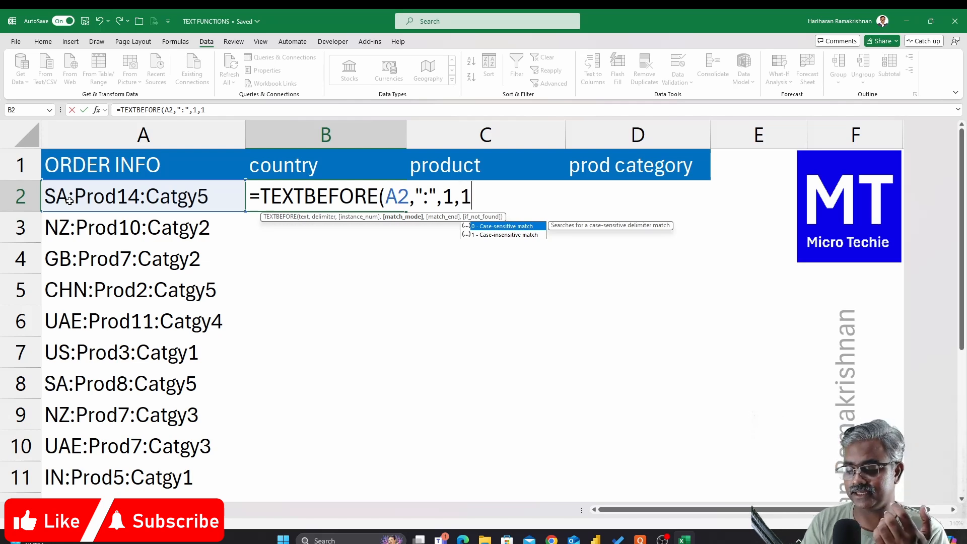
pyautogui.write(',')
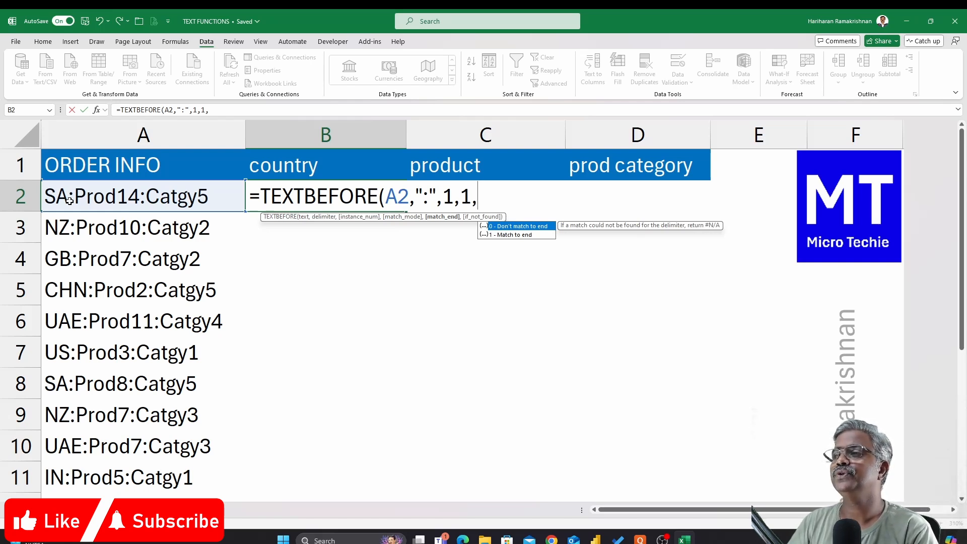
pyautogui.write('1,')
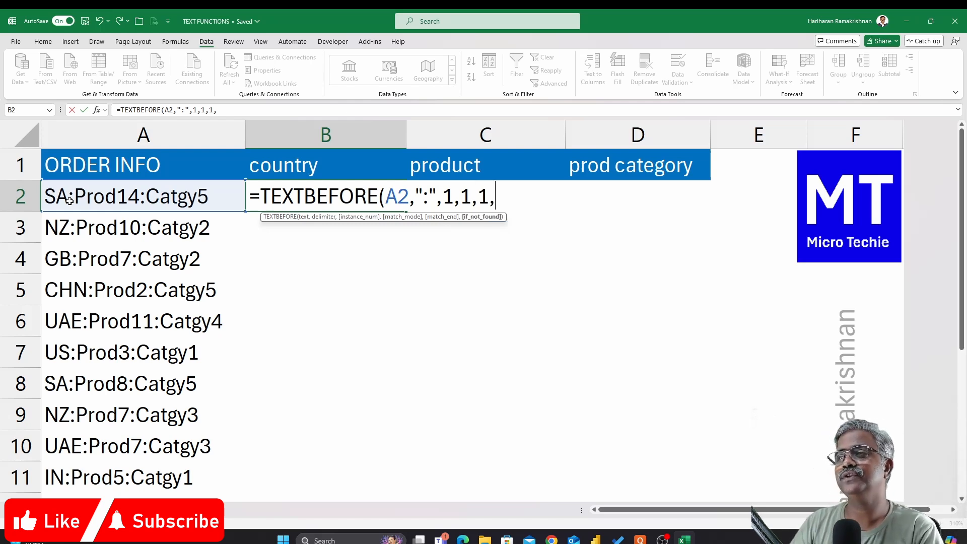
pyautogui.write('"no')
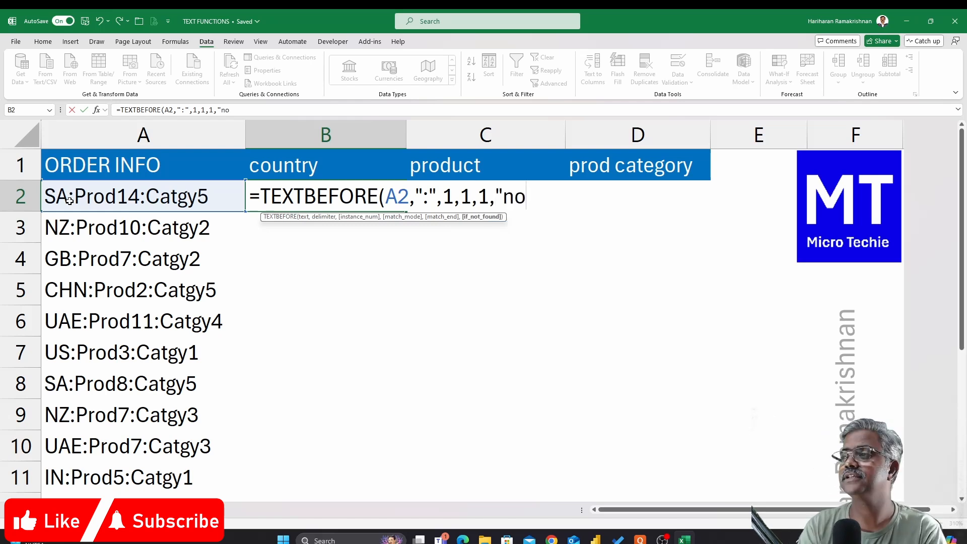
pyautogui.write(' delk')
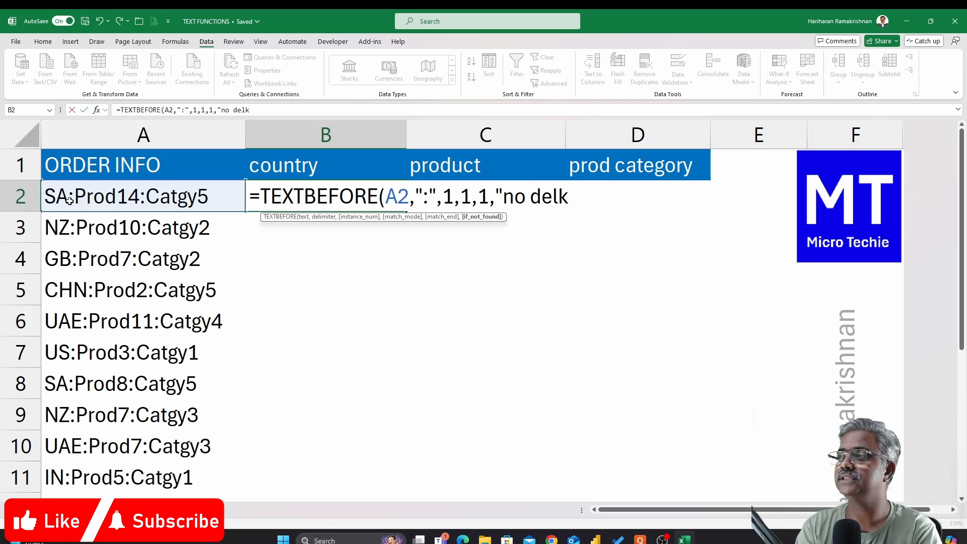
pyautogui.press('BackSpace')
pyautogui.write('imiter")')
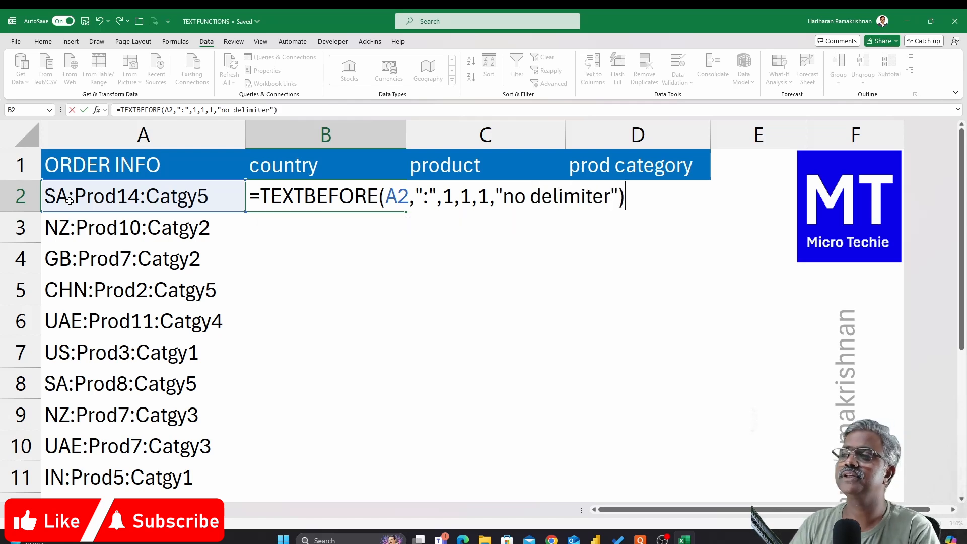
pyautogui.press('Return')
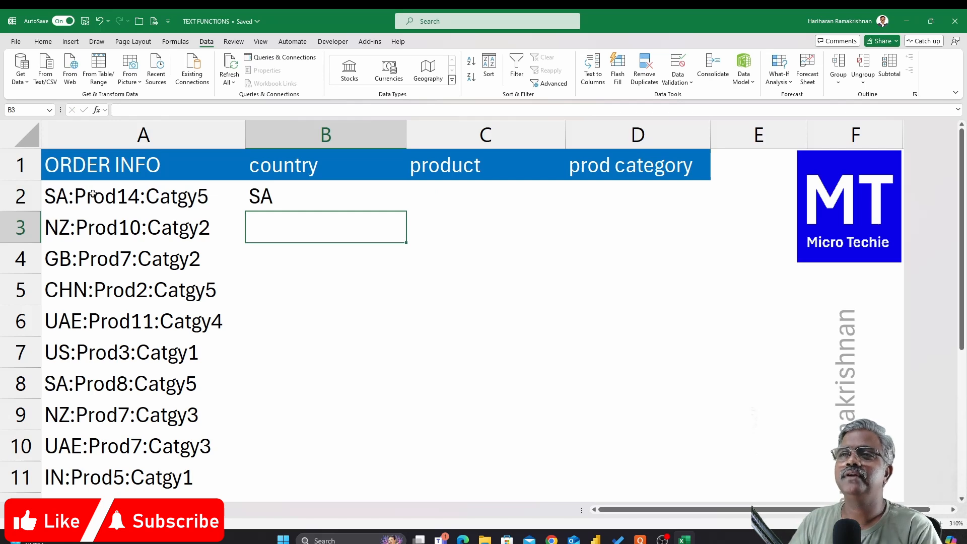
# - Replace the first colon in A2, after SA, with a semicolon
pyautogui.click(72, 199)
pyautogui.doubleClick(72, 199)
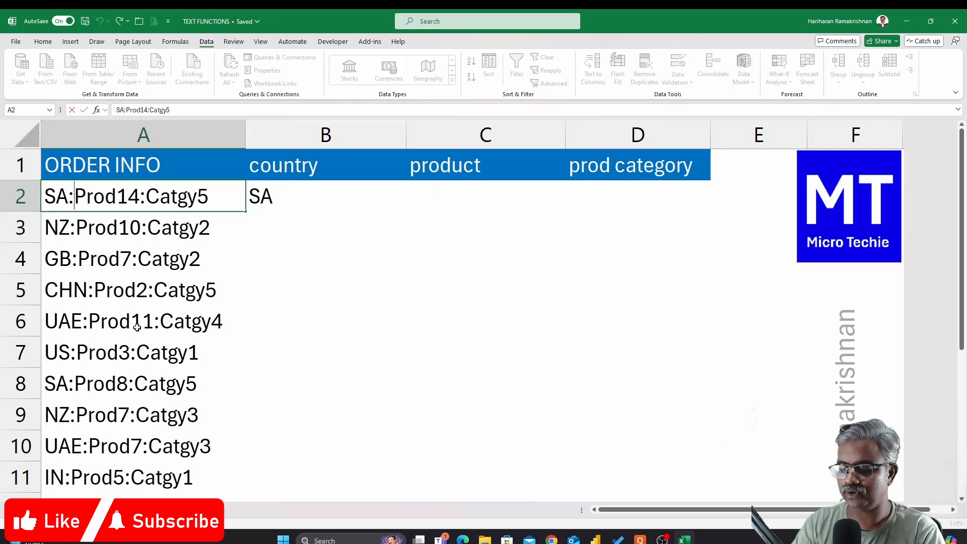
pyautogui.press('BackSpace')
pyautogui.write(';')
pyautogui.press('Return')
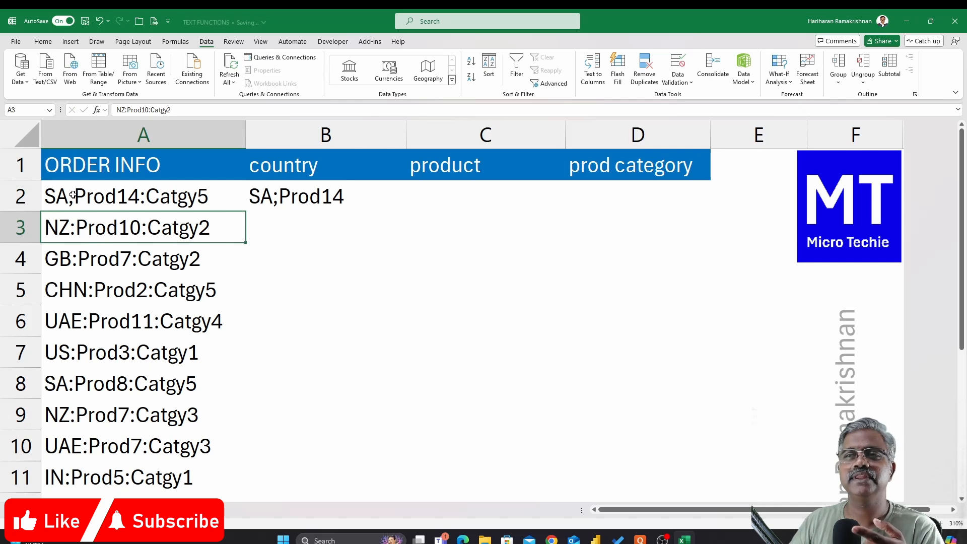
# - Replace the remaining colon in A2 with a semicolon so the text reads SA;Prod14;Catgy5
pyautogui.doubleClick(141, 202)
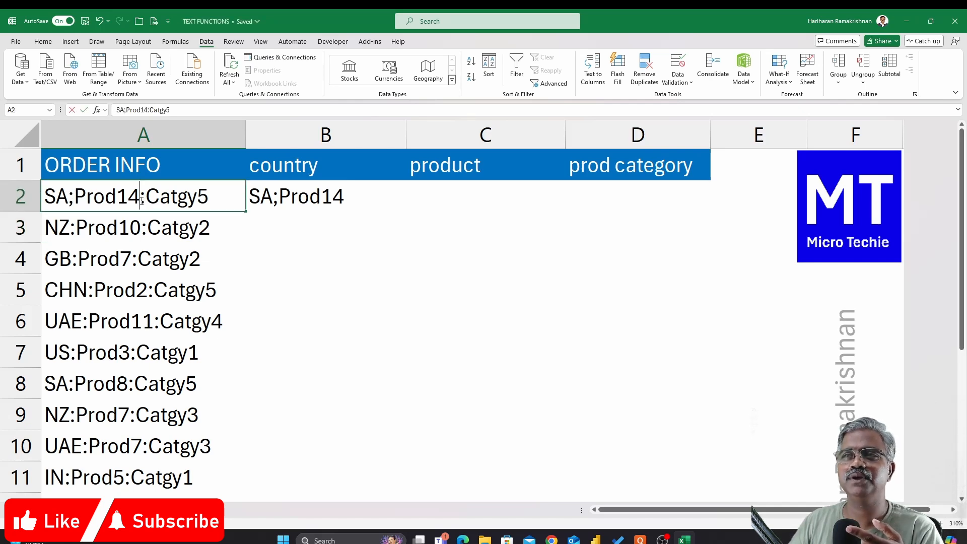
pyautogui.press('Delete')
pyautogui.write(';')
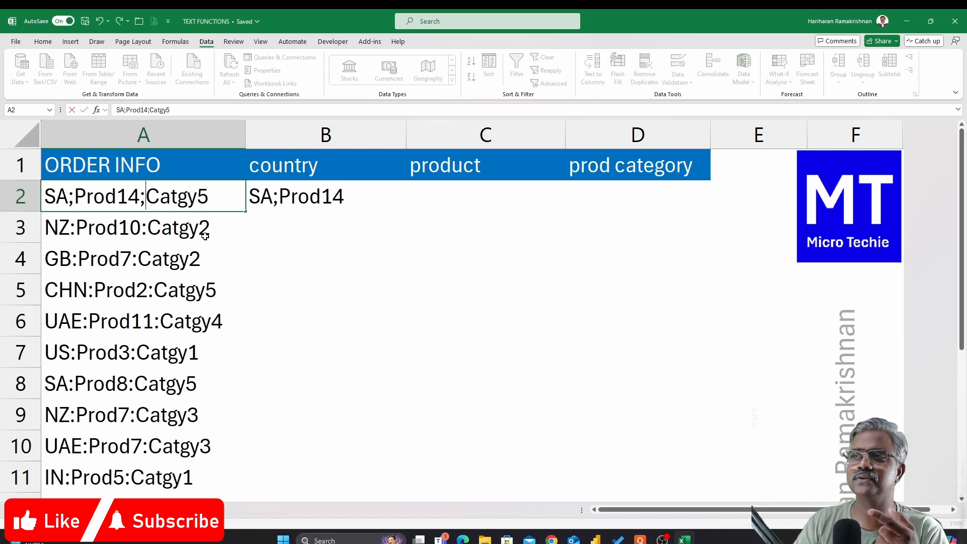
pyautogui.press('Return')
# - Change the match_end argument of the TEXTBEFORE formula in B2 to 0
pyautogui.doubleClick(314, 193)
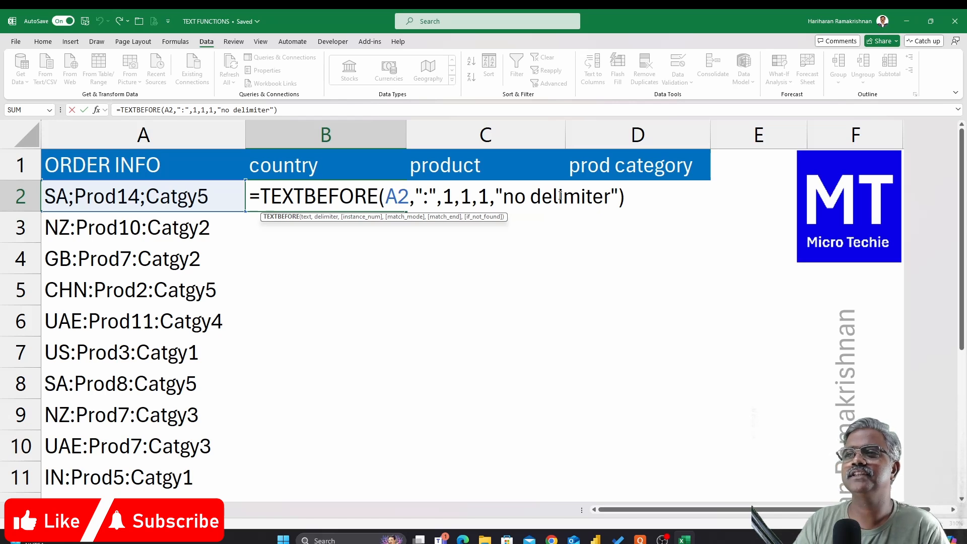
pyautogui.press('Escape')
pyautogui.doubleClick(280, 198)
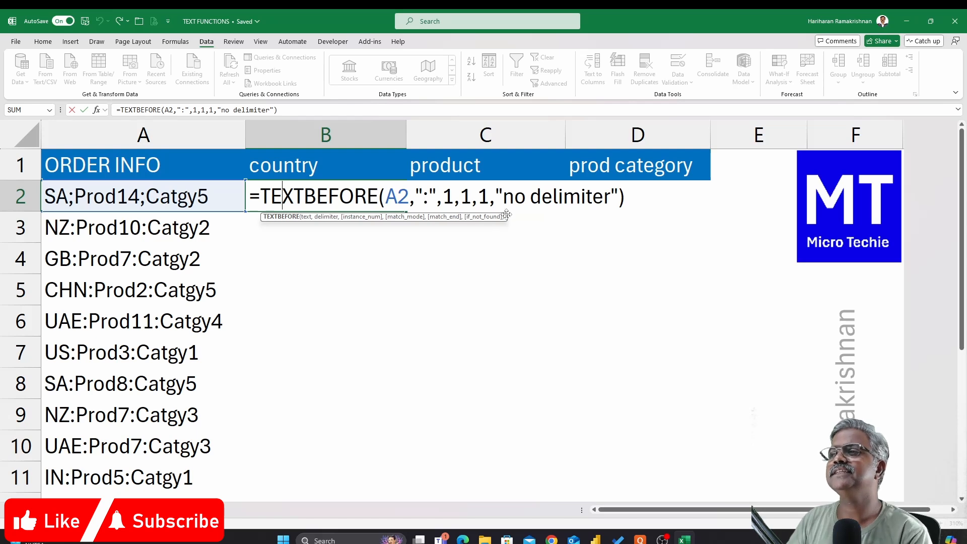
pyautogui.click(490, 199)
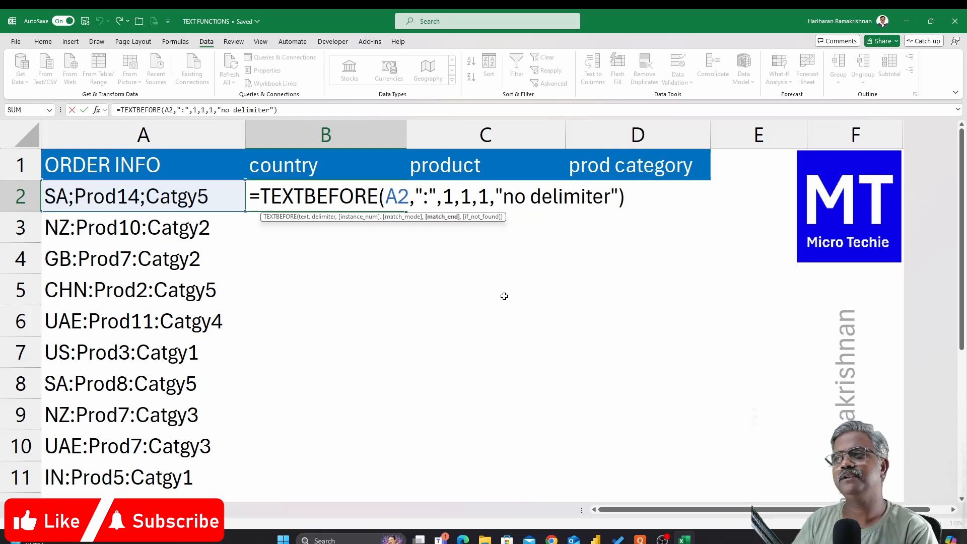
pyautogui.press('BackSpace')
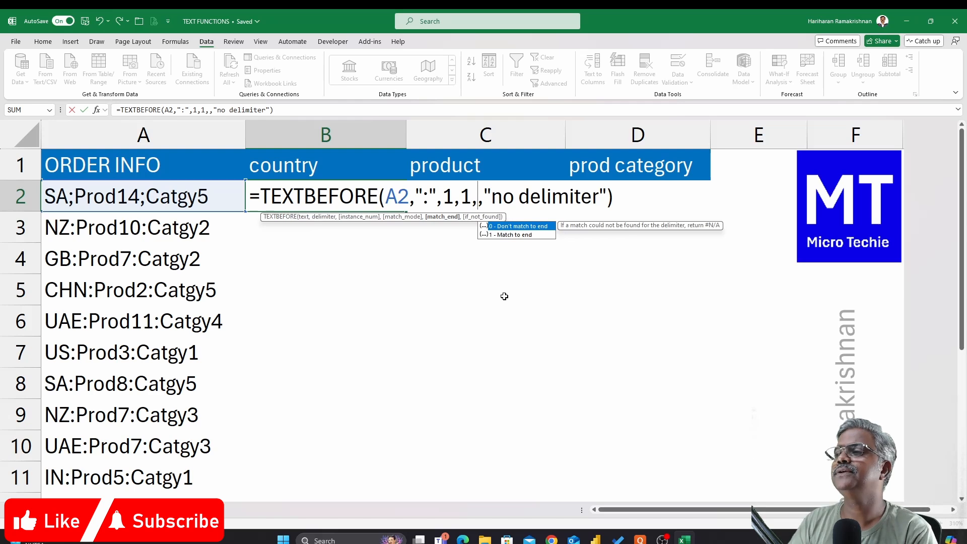
pyautogui.write('0')
pyautogui.press('Return')
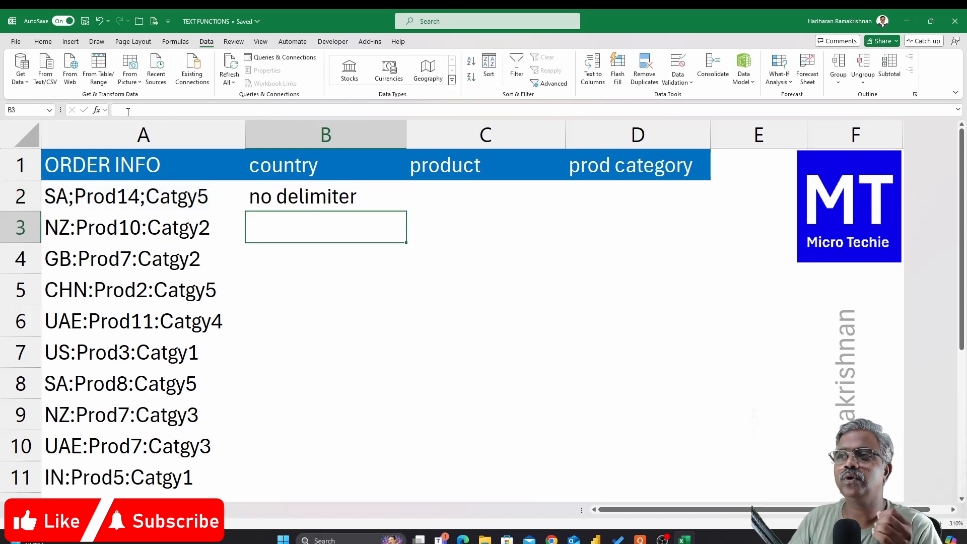
# - Remove the "no delimiter" if_not_found argument from B2 so the formula reads =TEXTBEFORE(A2,":",1,1,0)
pyautogui.doubleClick(325, 191)
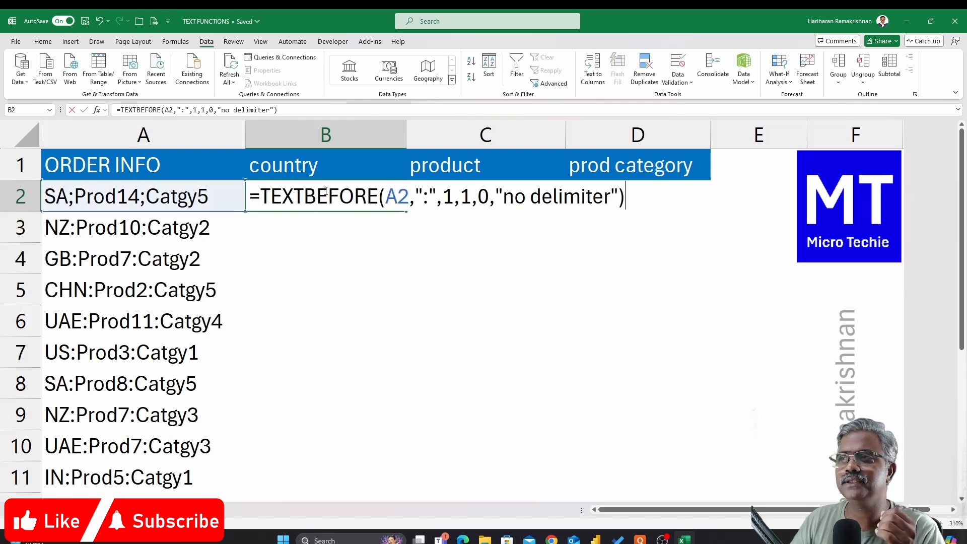
pyautogui.click(485, 202)
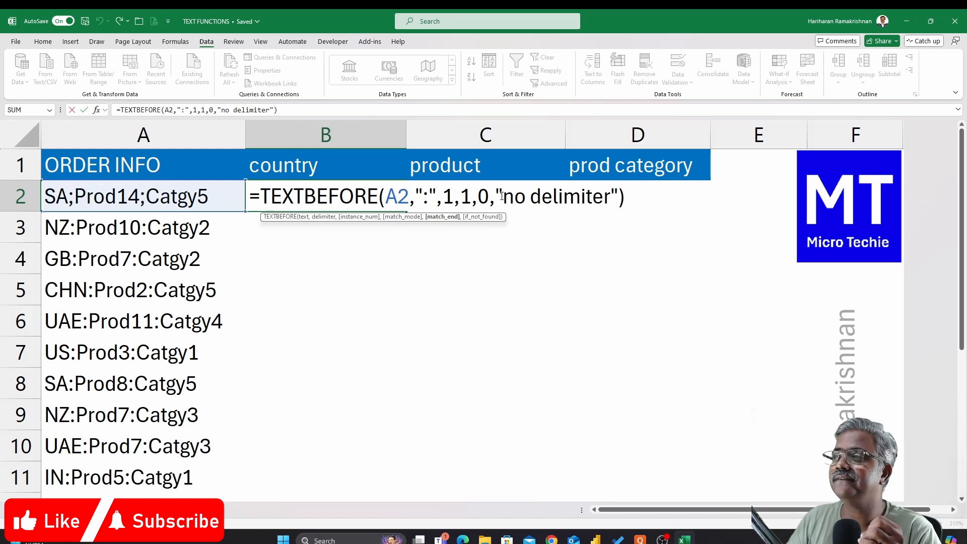
pyautogui.moveTo(495, 196); pyautogui.dragTo(620, 197)
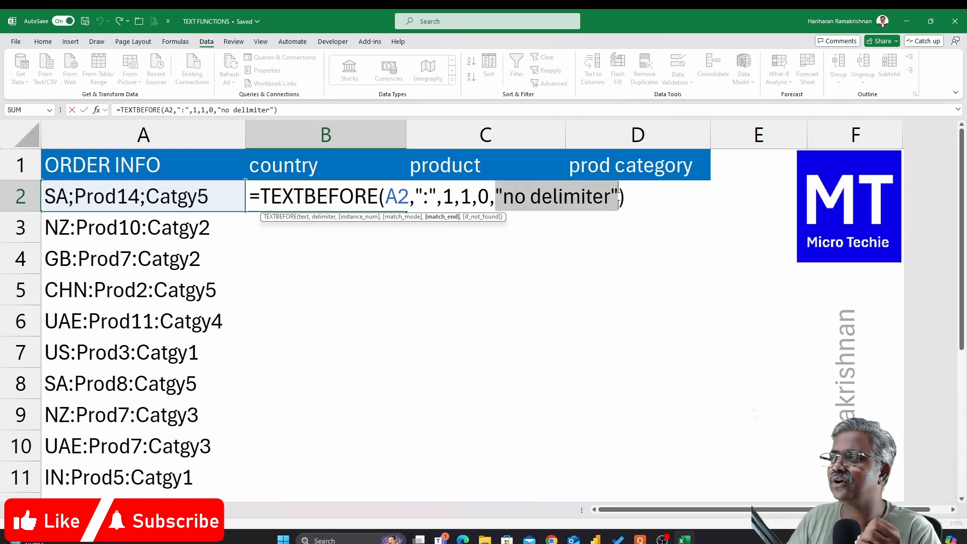
pyautogui.press('BackSpace')
pyautogui.press('Left')
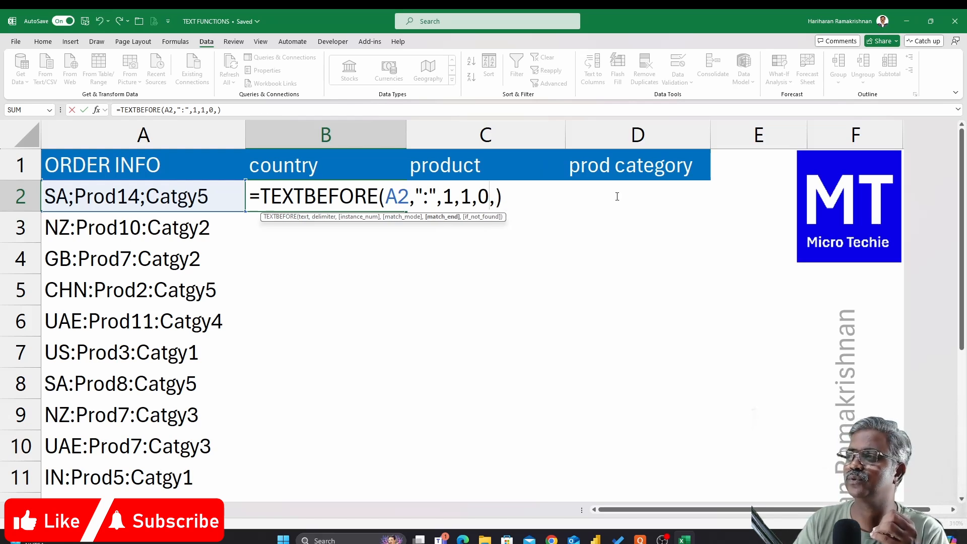
pyautogui.press('Delete')
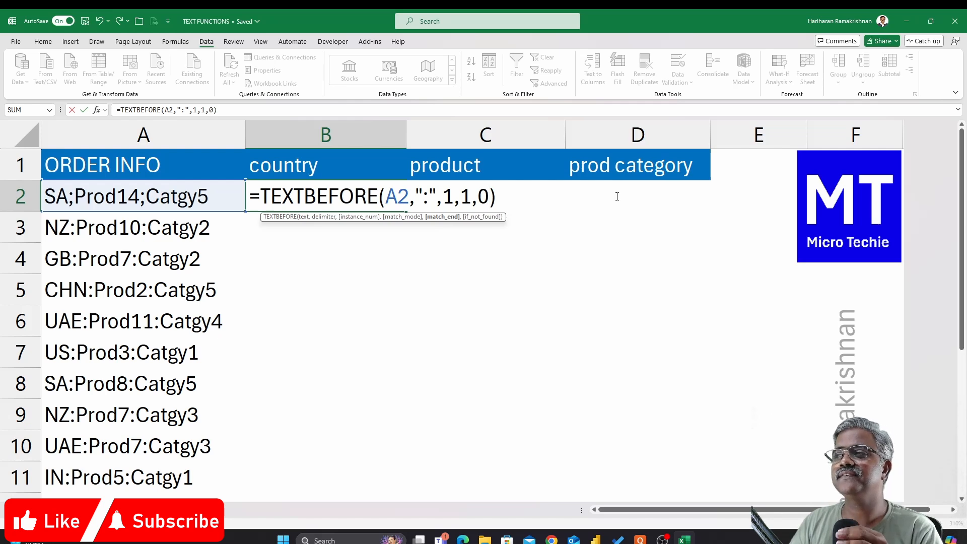
pyautogui.press('Return')
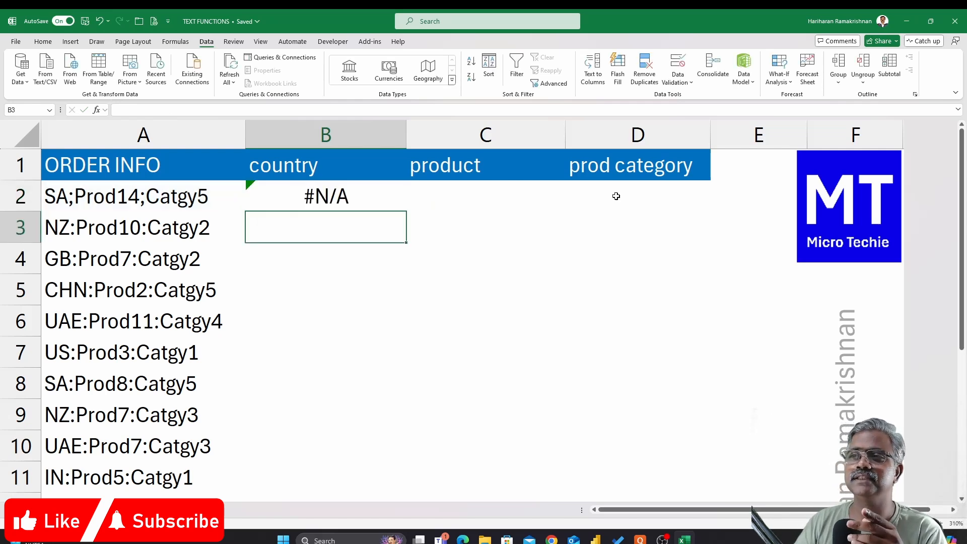
# - Re-enter 0, don't match to end, as the match_end argument of the TEXTBEFORE formula in B2
pyautogui.doubleClick(358, 196)
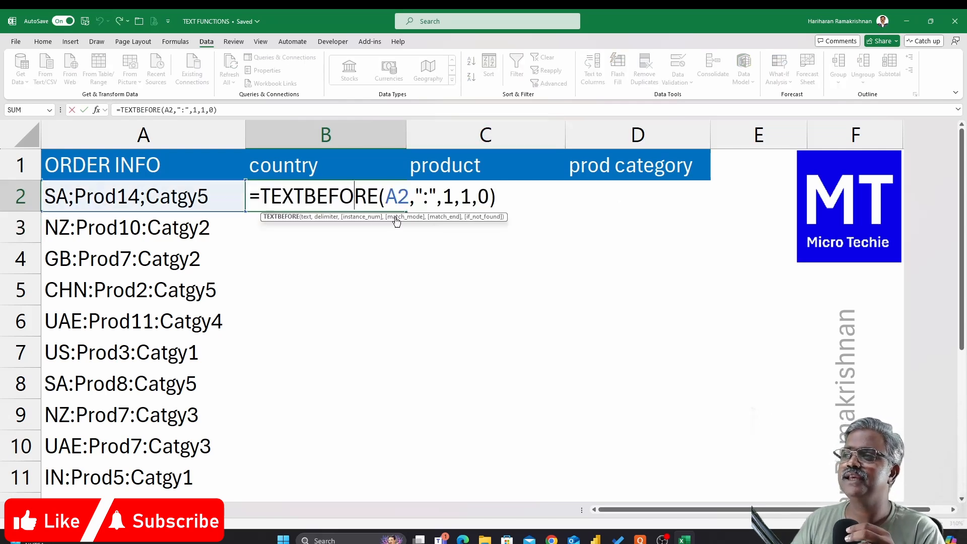
pyautogui.click(489, 196)
pyautogui.press('BackSpace')
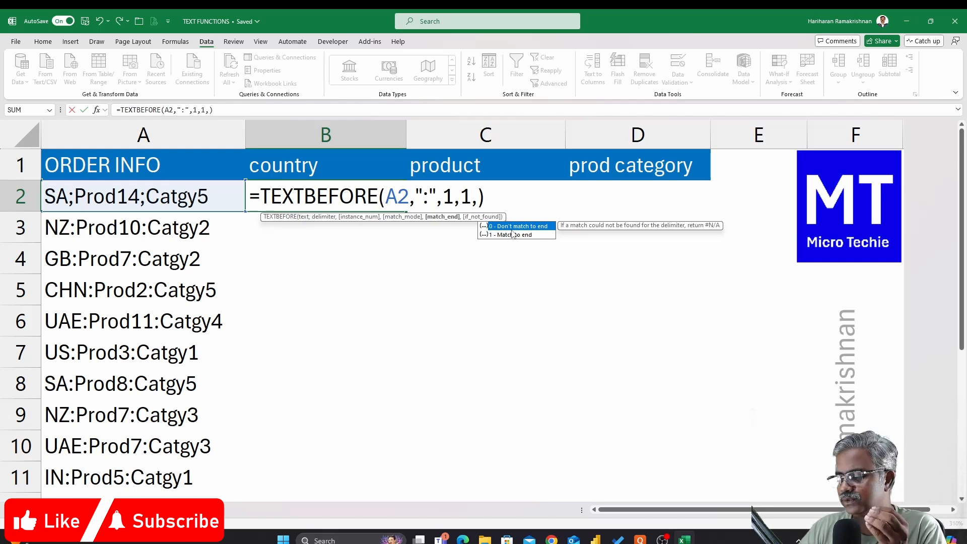
pyautogui.write('0')
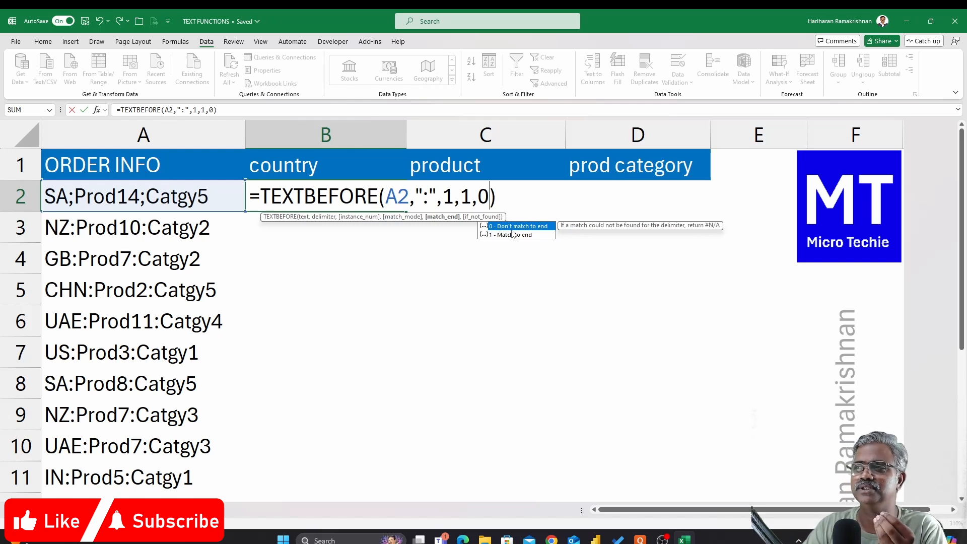
pyautogui.press('Return')
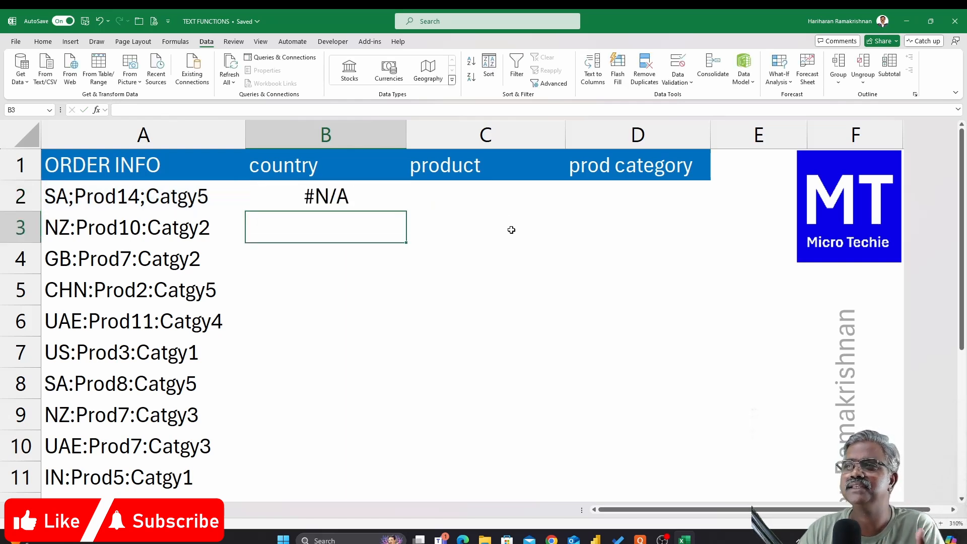
# - Change match_end in B2 to 1 so the formula reads =TEXTBEFORE(A2,":",1,1,1)
pyautogui.doubleClick(371, 199)
pyautogui.press('Left')
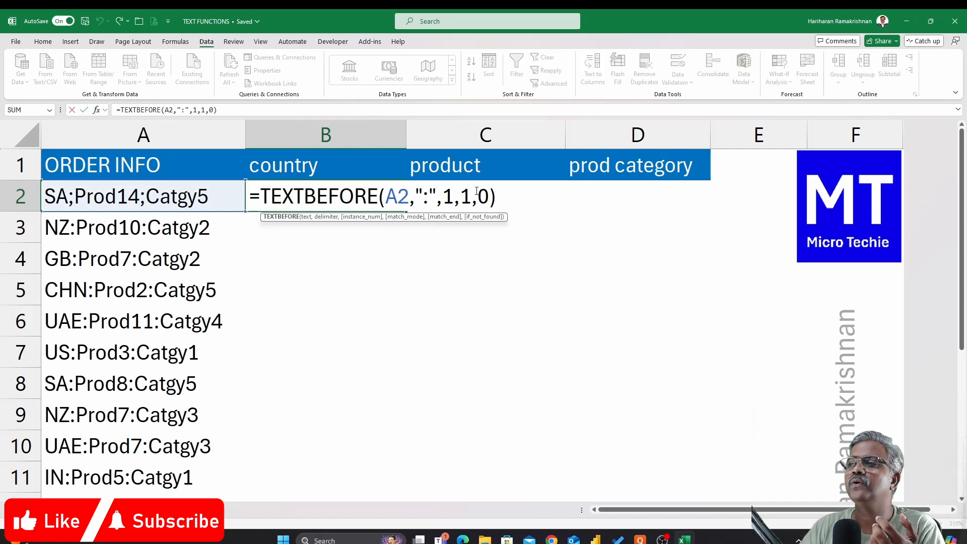
pyautogui.press('BackSpace')
pyautogui.write('1')
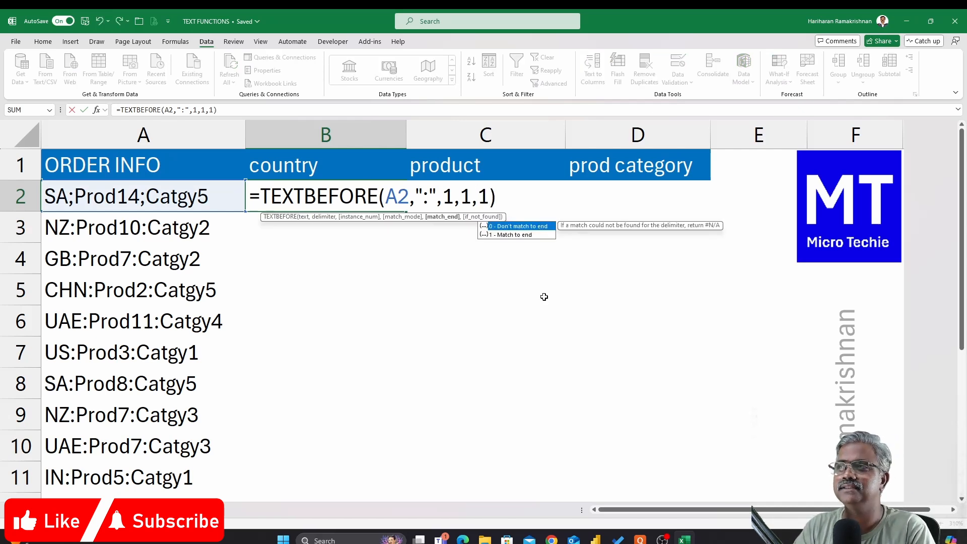
pyautogui.press('Return')
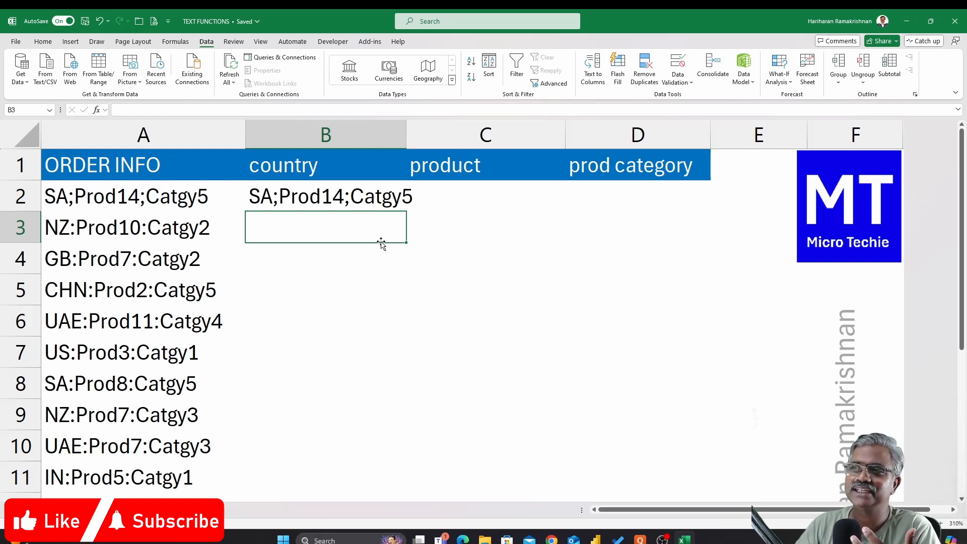
# - Set match_end in B2 back to 0 so the formula reads =TEXTBEFORE(A2,":",1,1,0)
pyautogui.doubleClick(333, 196)
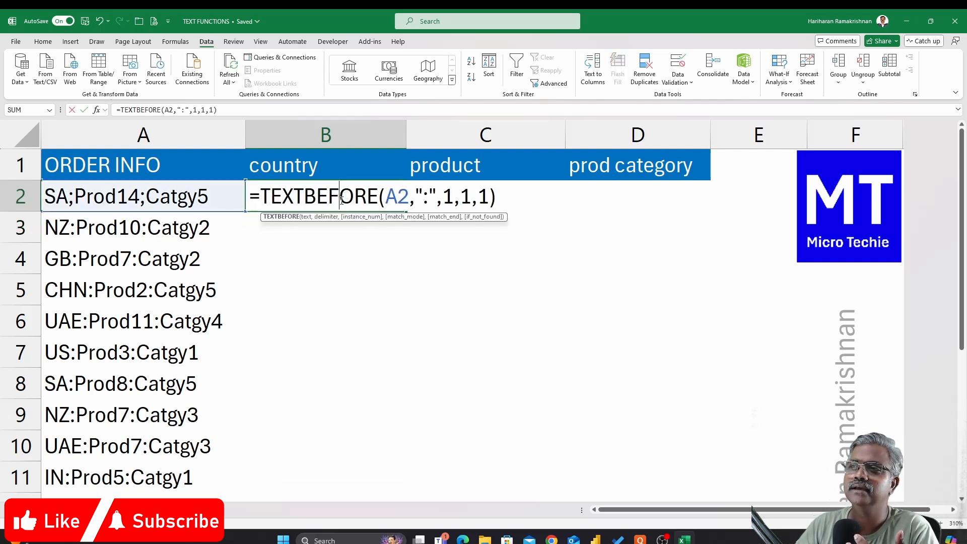
pyautogui.click(489, 195)
pyautogui.press('BackSpace')
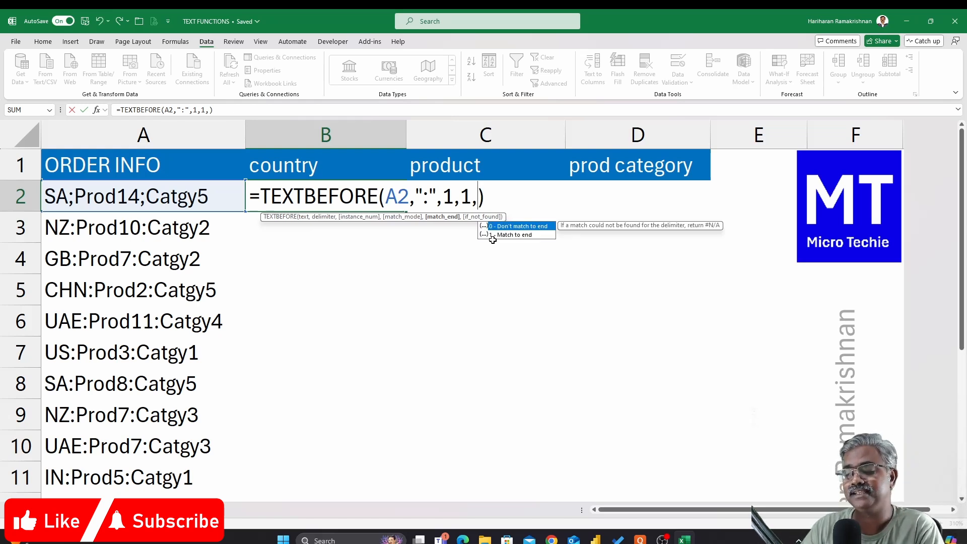
pyautogui.write('0')
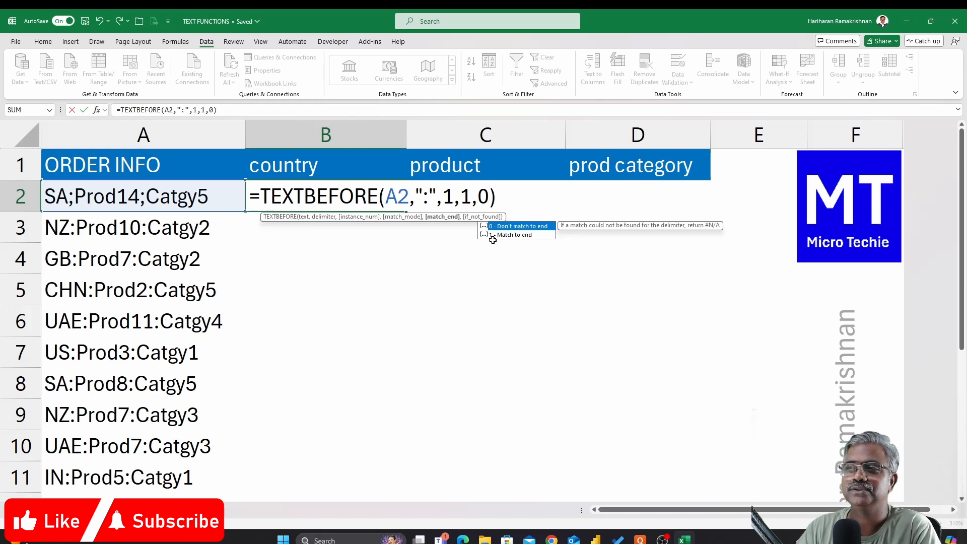
pyautogui.press('Return')
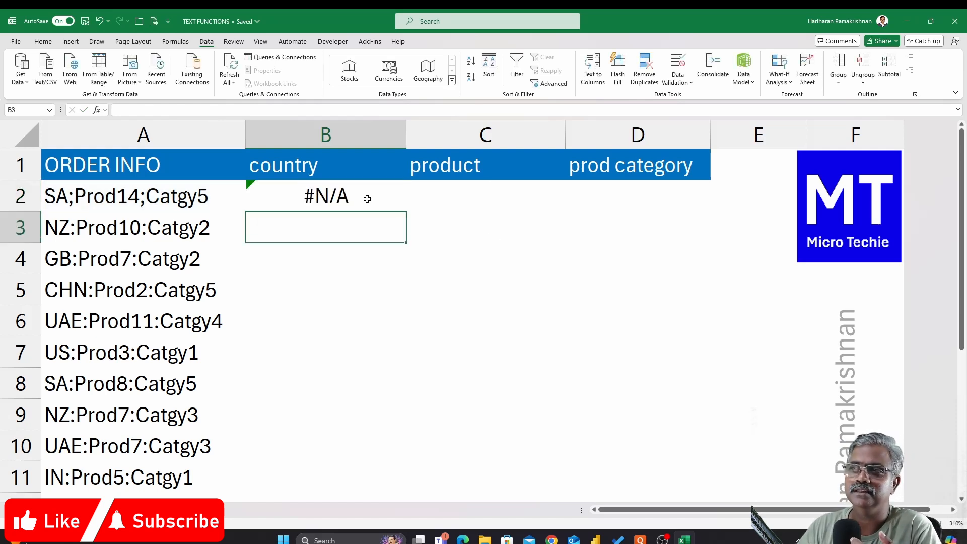
pyautogui.doubleClick(366, 198)
pyautogui.press('Return')
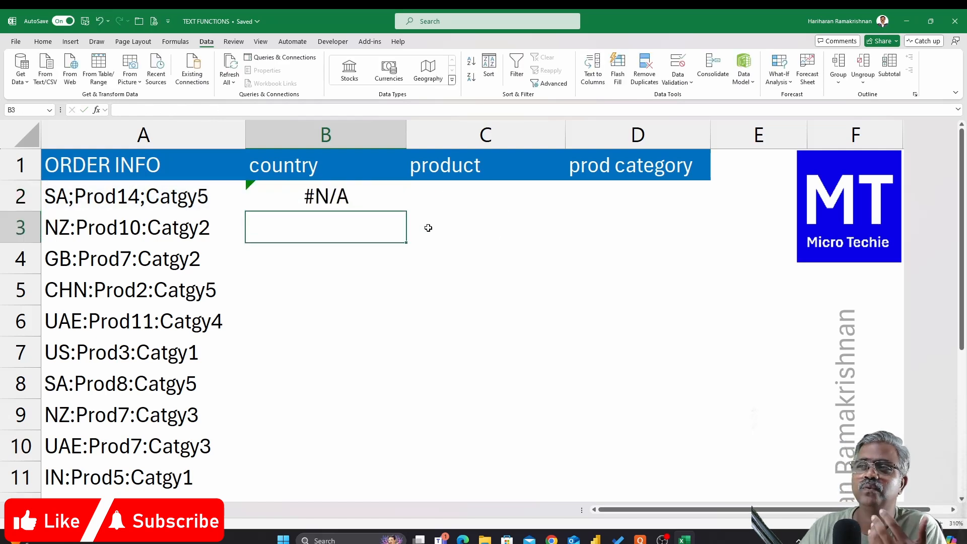
# - Add "no delim found" as the if_not_found argument of the TEXTBEFORE formula in B2
pyautogui.click(364, 201)
pyautogui.doubleClick(364, 201)
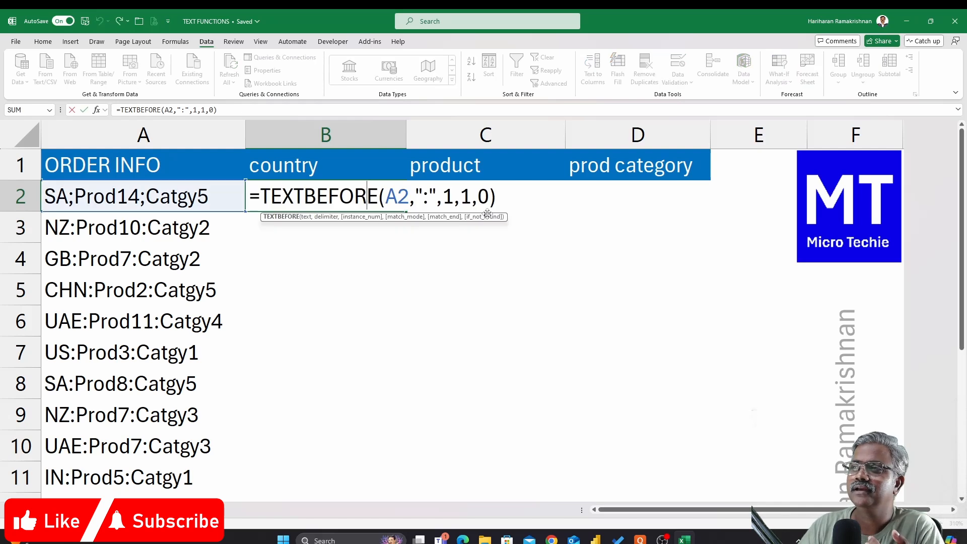
pyautogui.write(',')
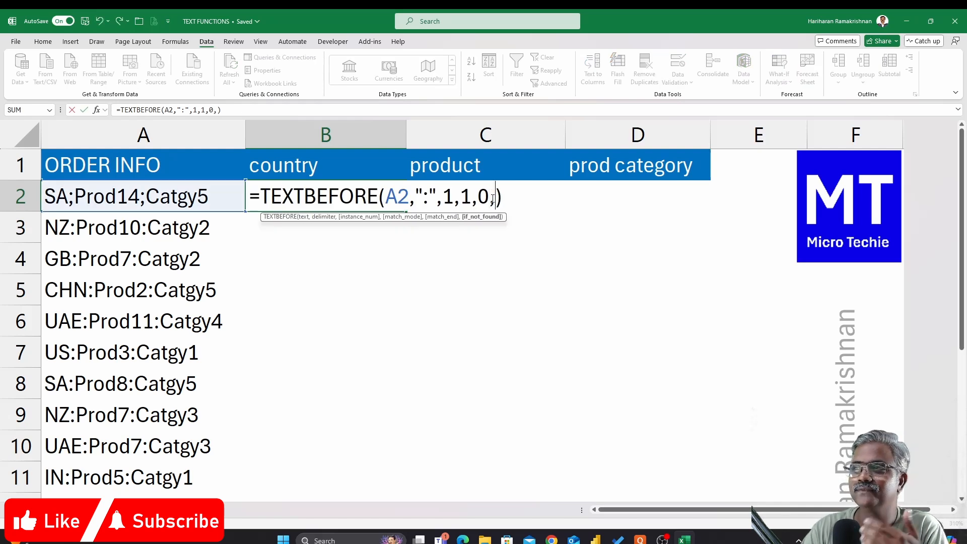
pyautogui.write('"no fr')
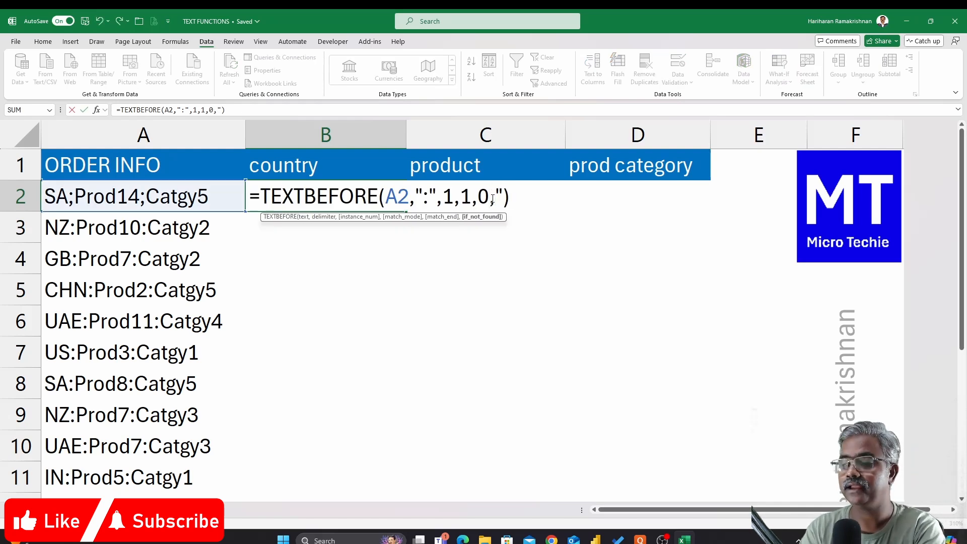
pyautogui.press('BackSpace')
pyautogui.press('BackSpace')
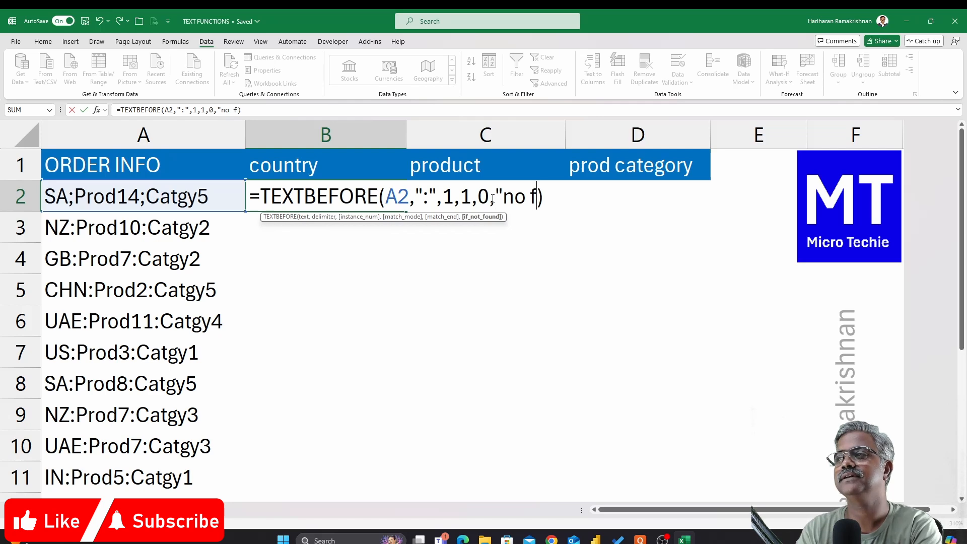
pyautogui.write('delim found"')
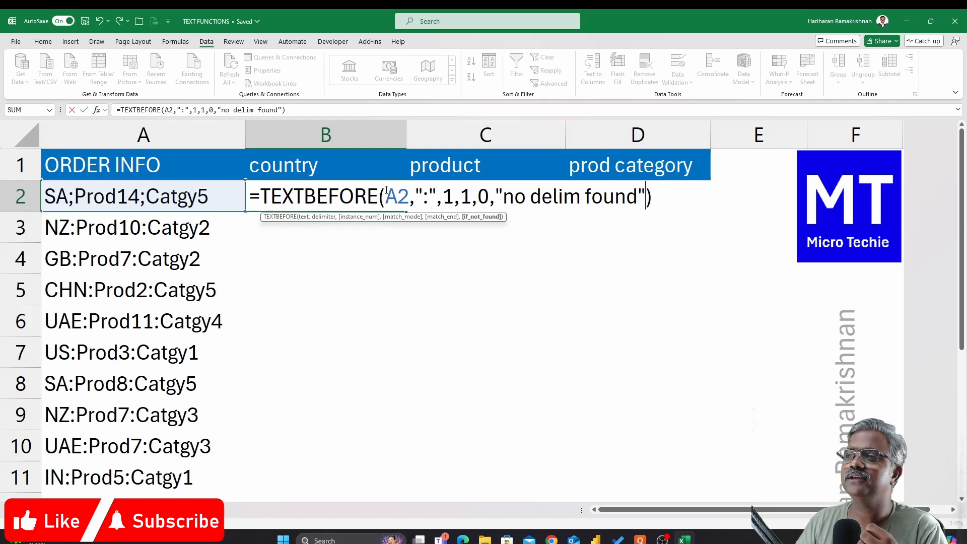
# - Check each argument of the TEXTBEFORE formula in B2, from the text reference through if_not_found, and commit the formula
pyautogui.moveTo(386, 190); pyautogui.dragTo(408, 191)
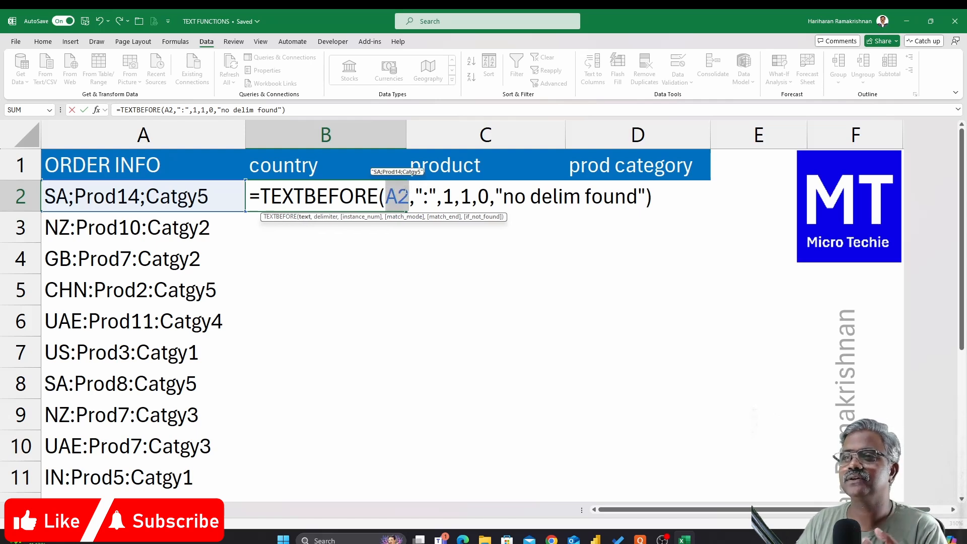
pyautogui.click(429, 197)
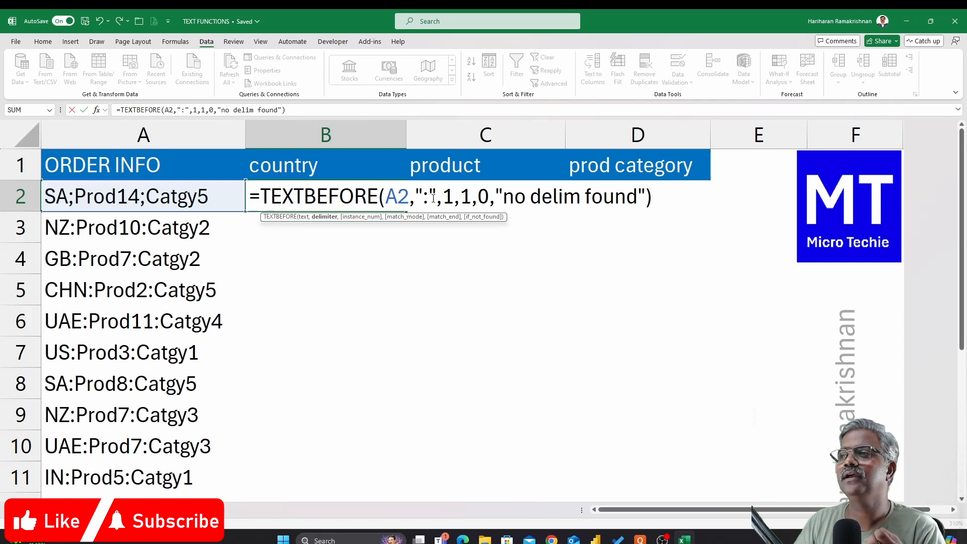
pyautogui.click(448, 198)
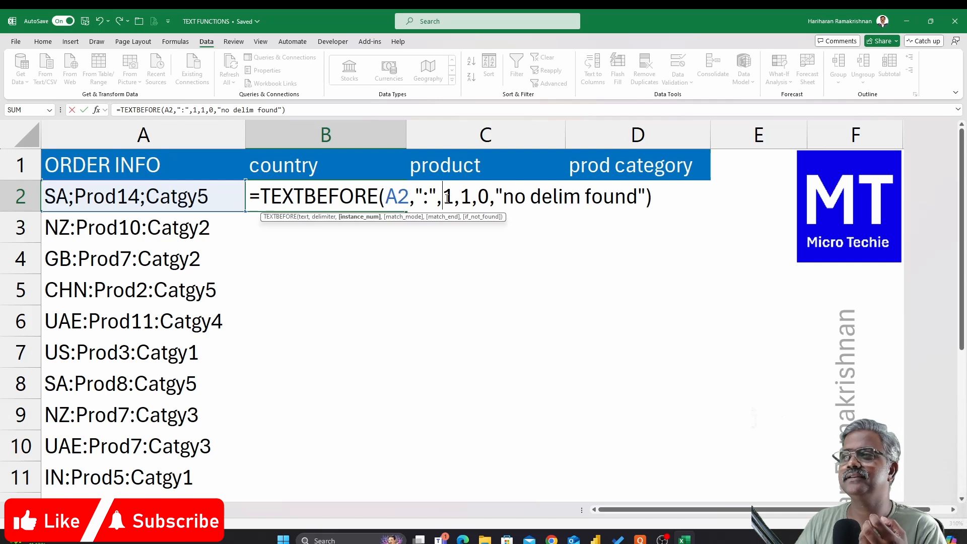
pyautogui.click(461, 197)
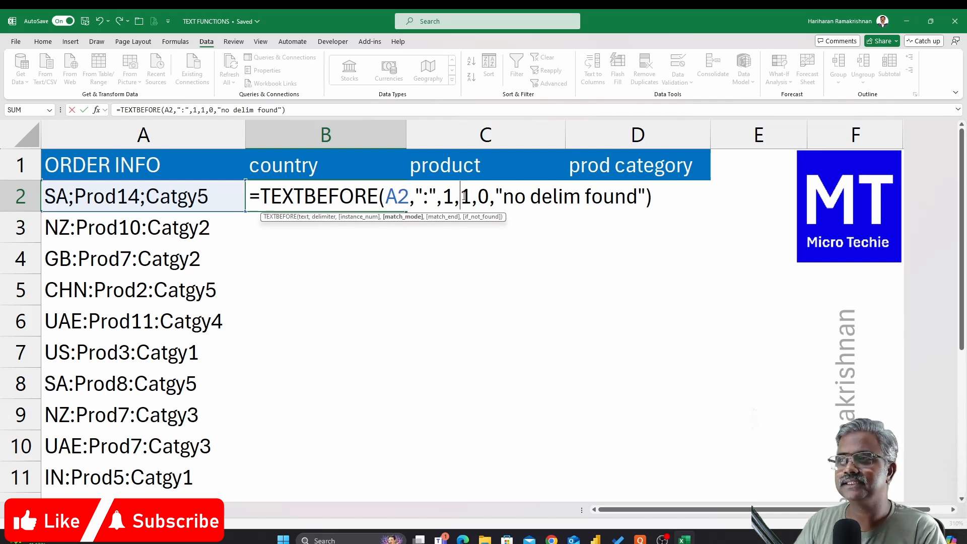
pyautogui.click(479, 197)
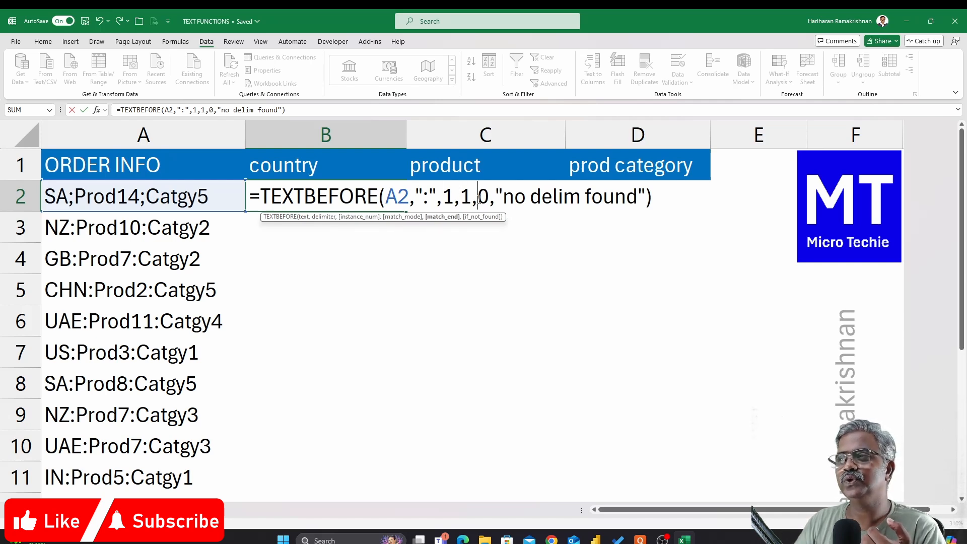
pyautogui.moveTo(491, 196); pyautogui.dragTo(479, 197)
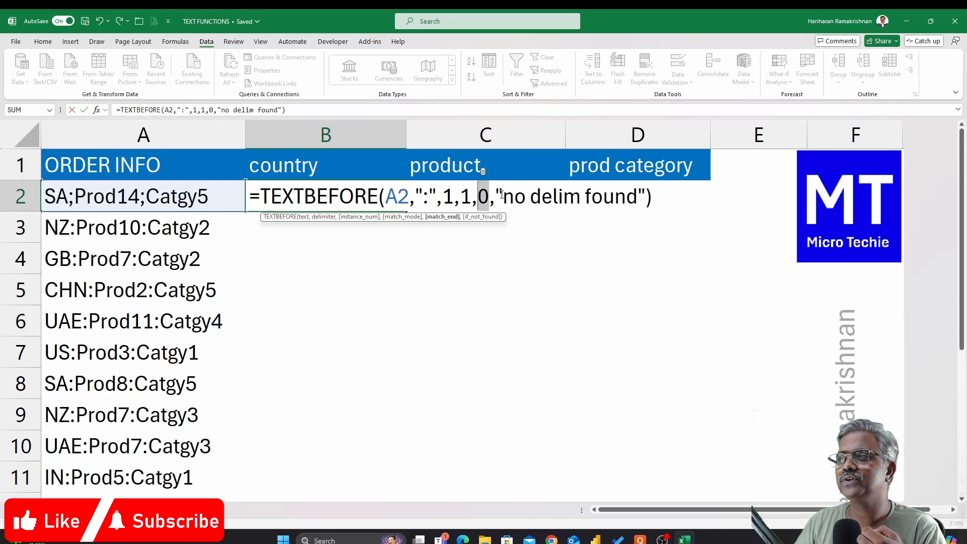
pyautogui.moveTo(498, 192); pyautogui.dragTo(646, 200)
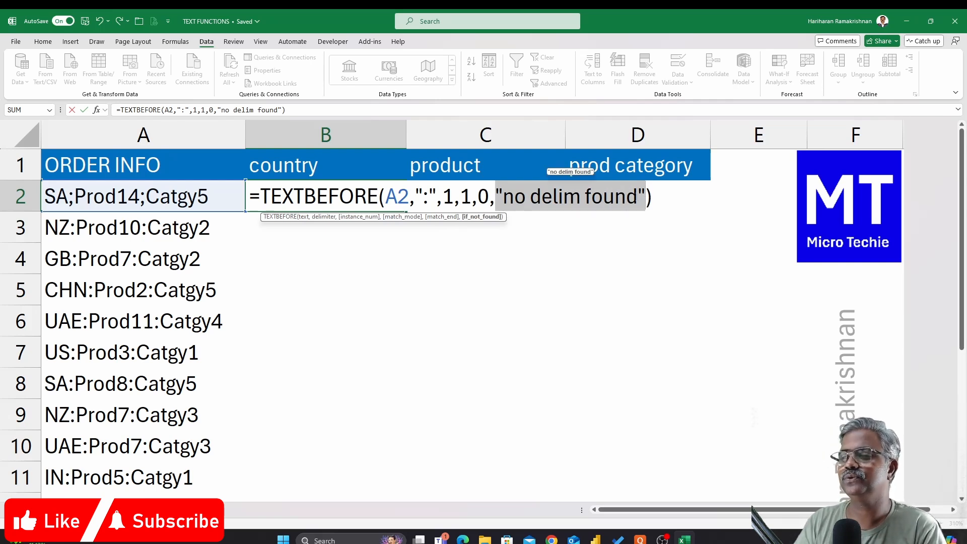
pyautogui.press('Return')
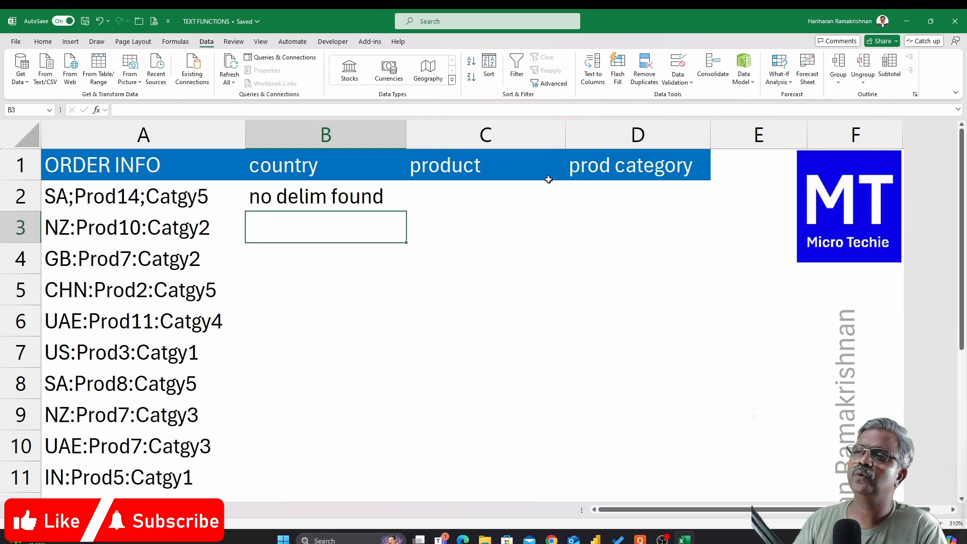
# - Replace both semicolons in A2 with colons so the text reads SA:Prod14:Catgy5
pyautogui.doubleClick(74, 198)
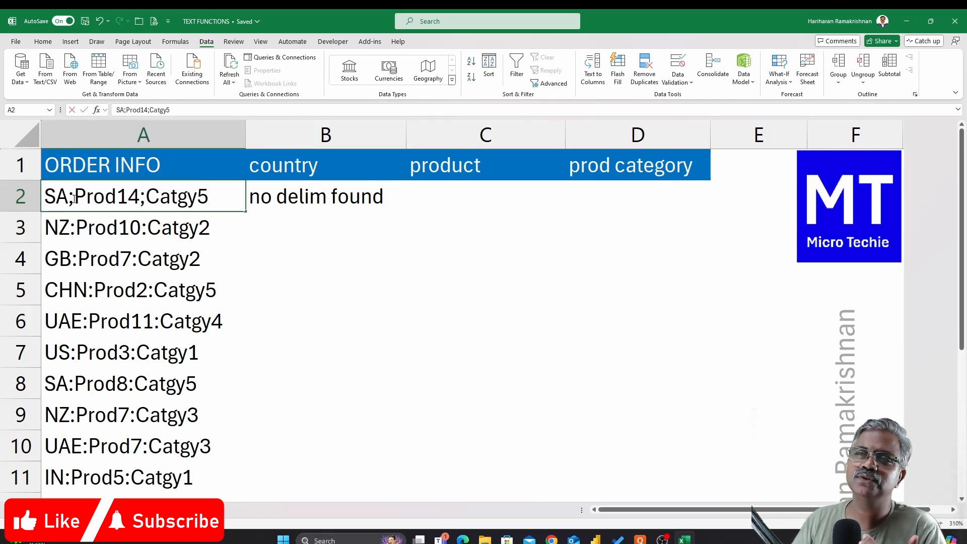
pyautogui.press('BackSpace')
pyautogui.write(':')
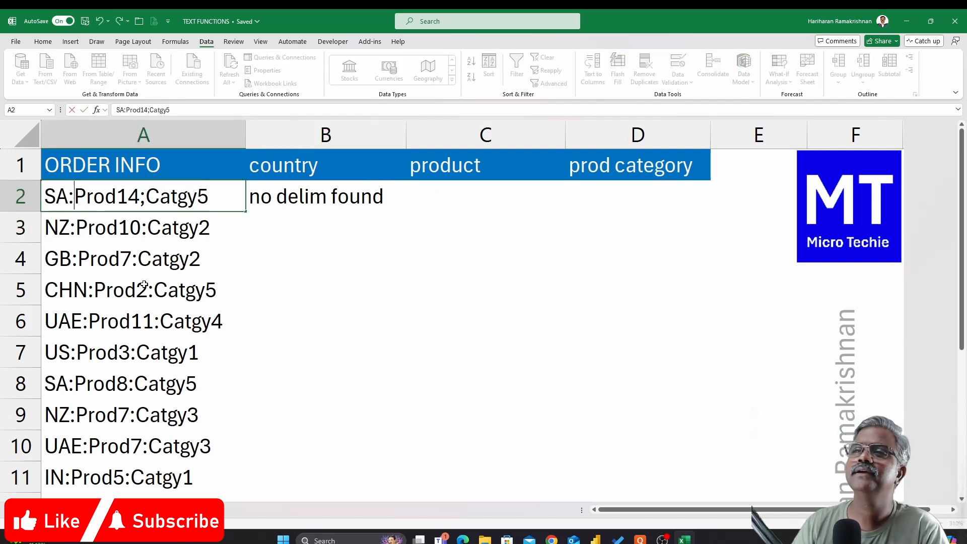
pyautogui.click(143, 202)
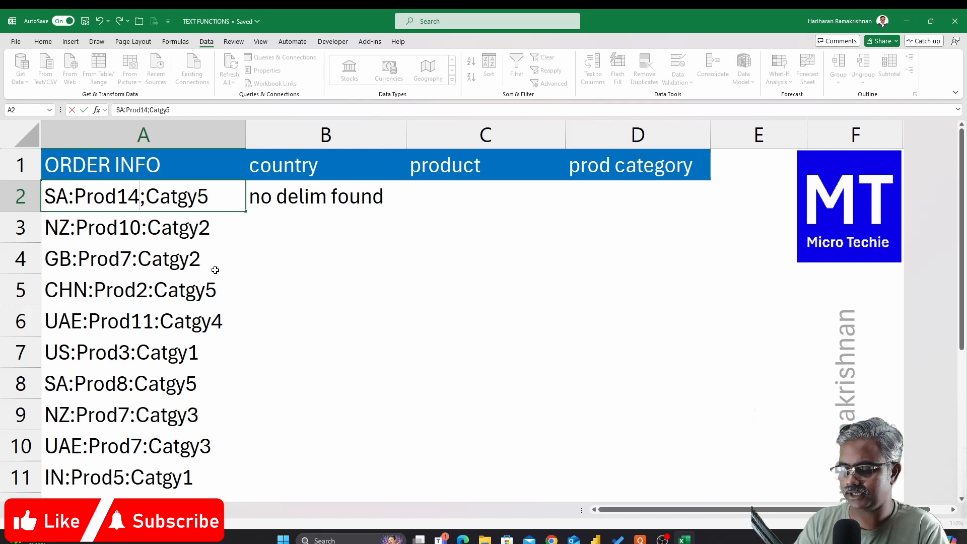
pyautogui.press('Delete')
pyautogui.write(':')
pyautogui.press('Return')
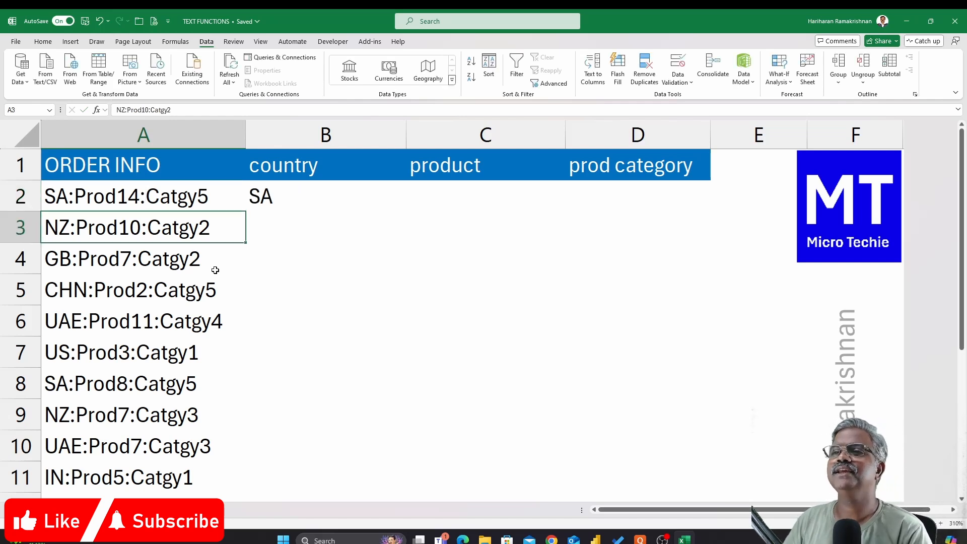
# - Fill the TEXTBEFORE formula from B2 down the whole country column
pyautogui.click(331, 201)
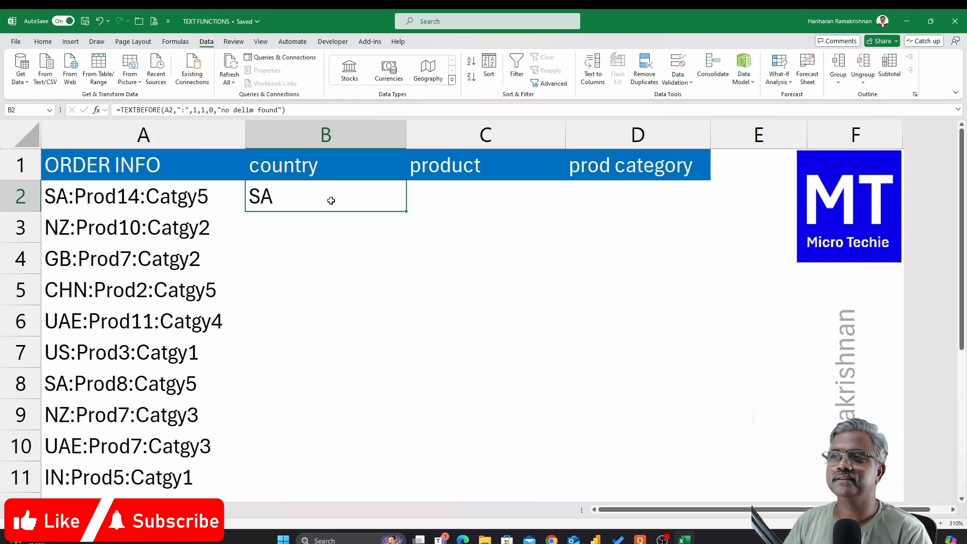
pyautogui.doubleClick(406, 212)
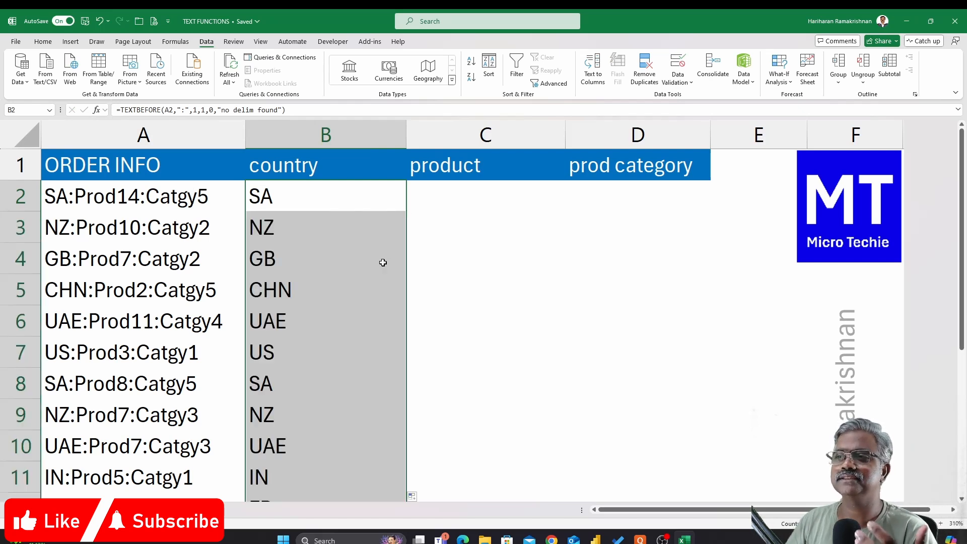
pyautogui.click(438, 198)
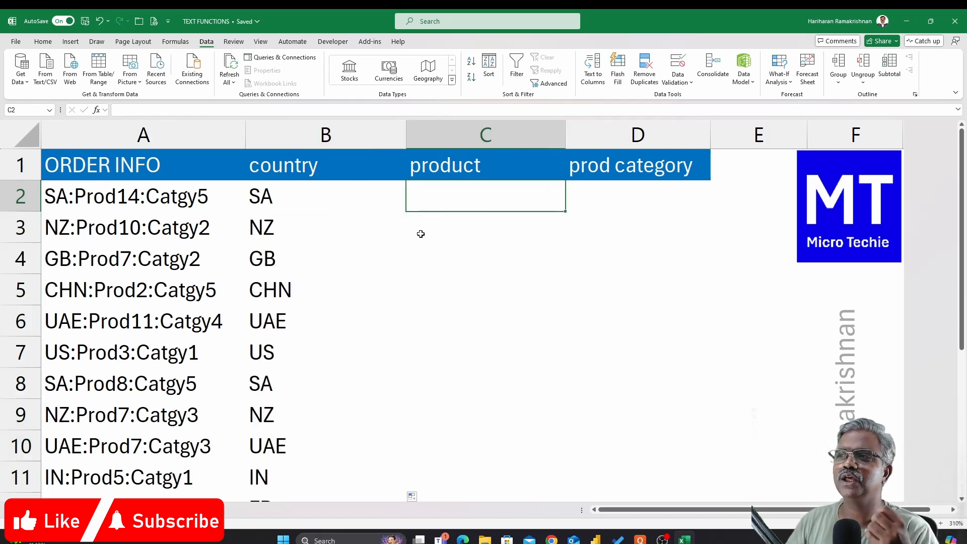
# - Examine the TEXTBEFORE formula in B2 without editing it, and select C2 in the product column
pyautogui.doubleClick(353, 200)
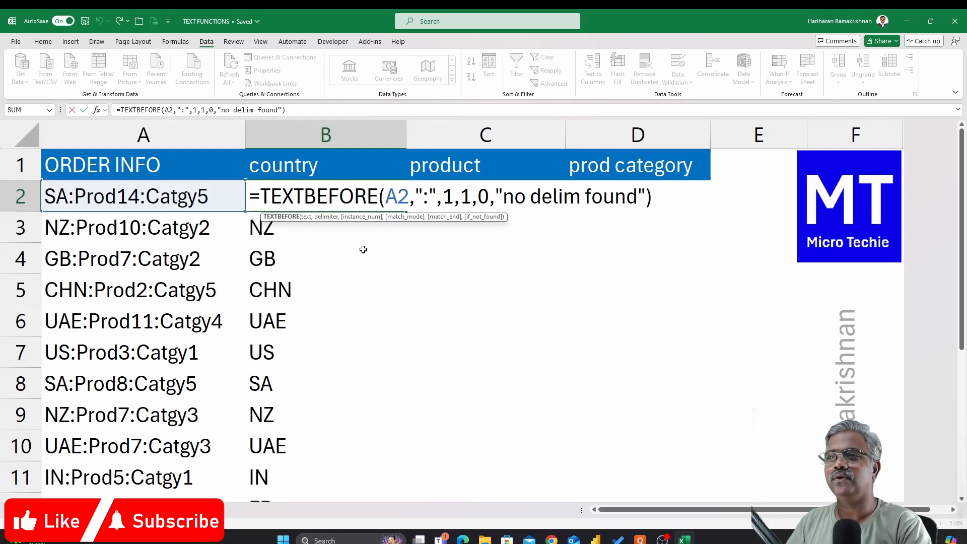
pyautogui.press('Escape')
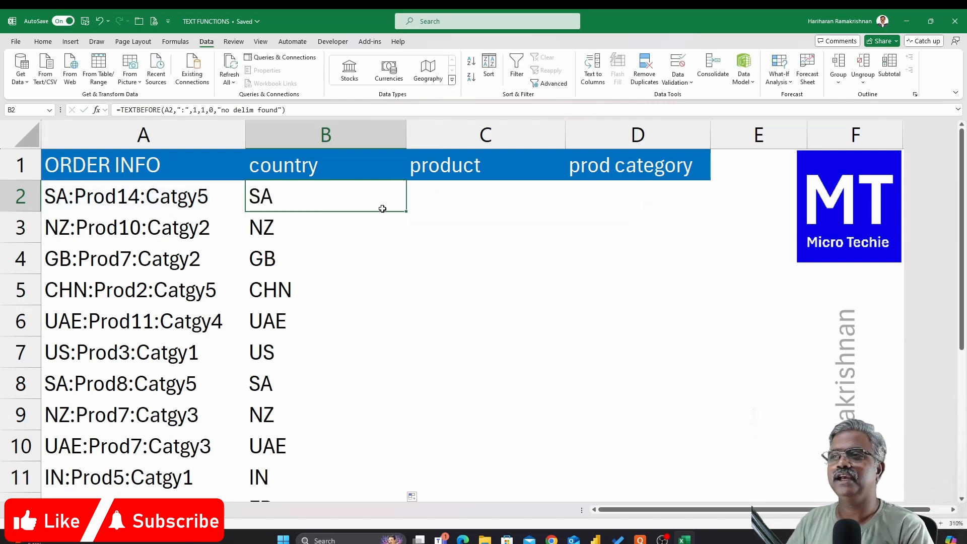
pyautogui.click(467, 192)
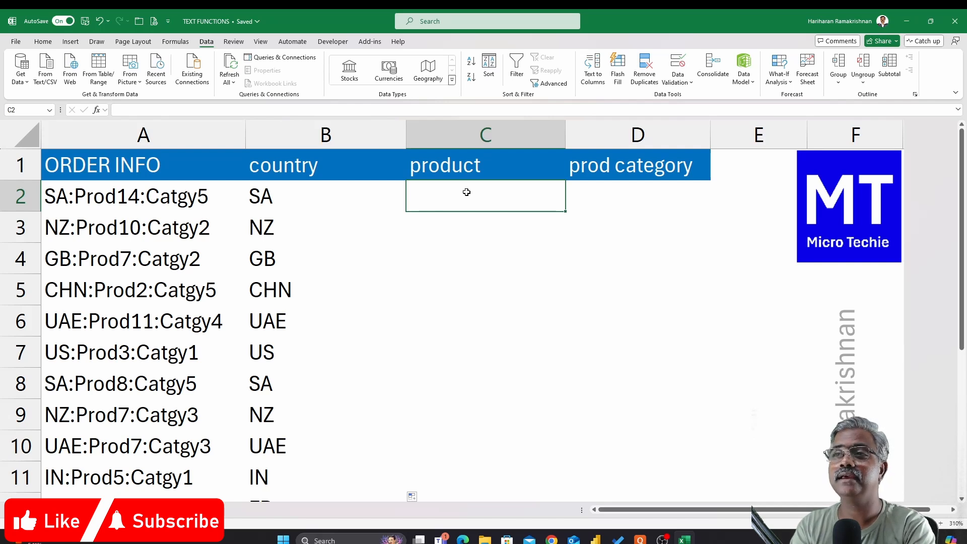
# - Start a TEXTAFTER formula in C2 that reads A2 and uses ":" as the delimiter
pyautogui.write('=text')
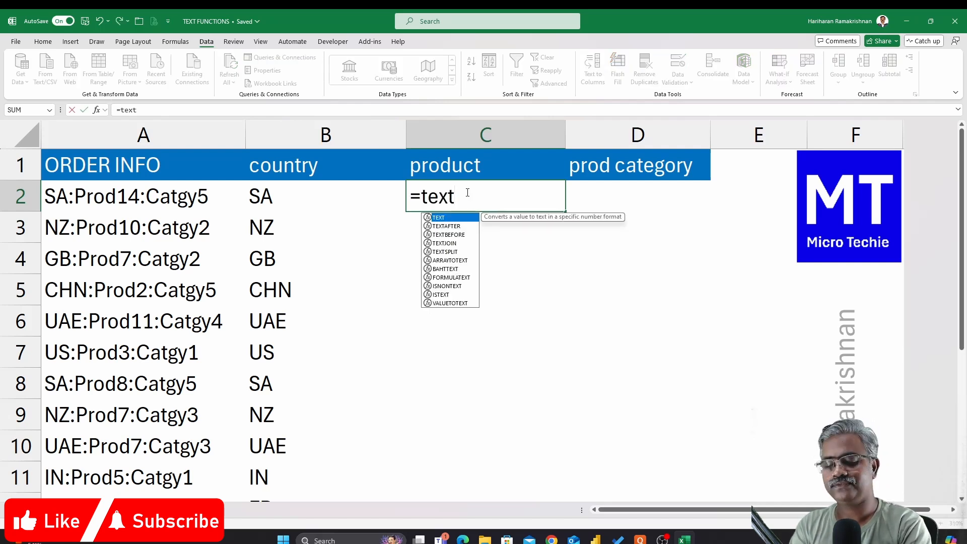
pyautogui.press('Down')
pyautogui.press('Tab')
pyautogui.click(129, 202)
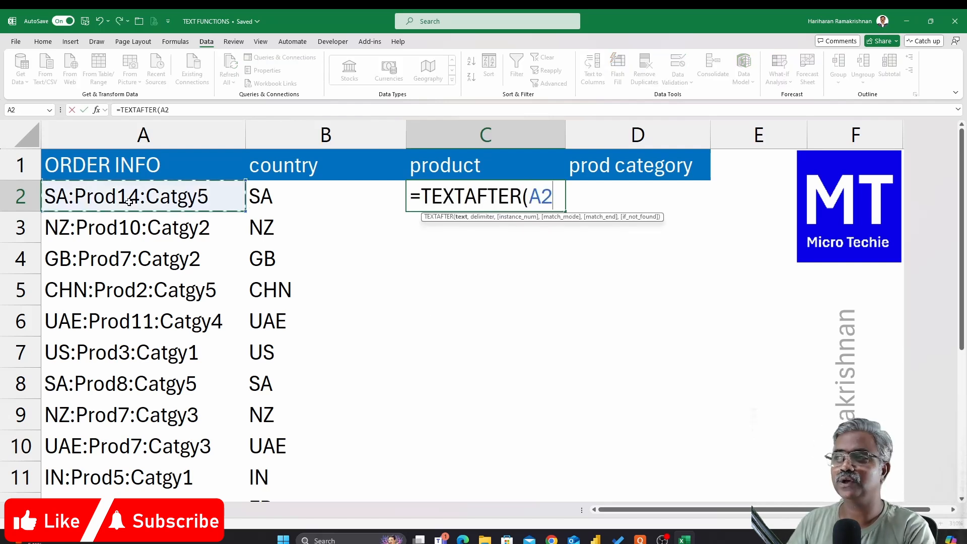
pyautogui.write(',')
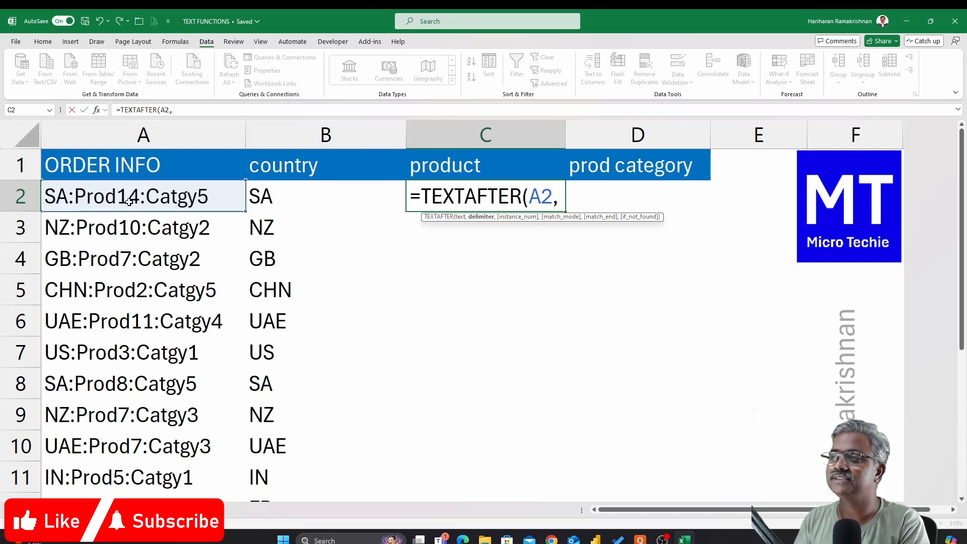
pyautogui.write('":')
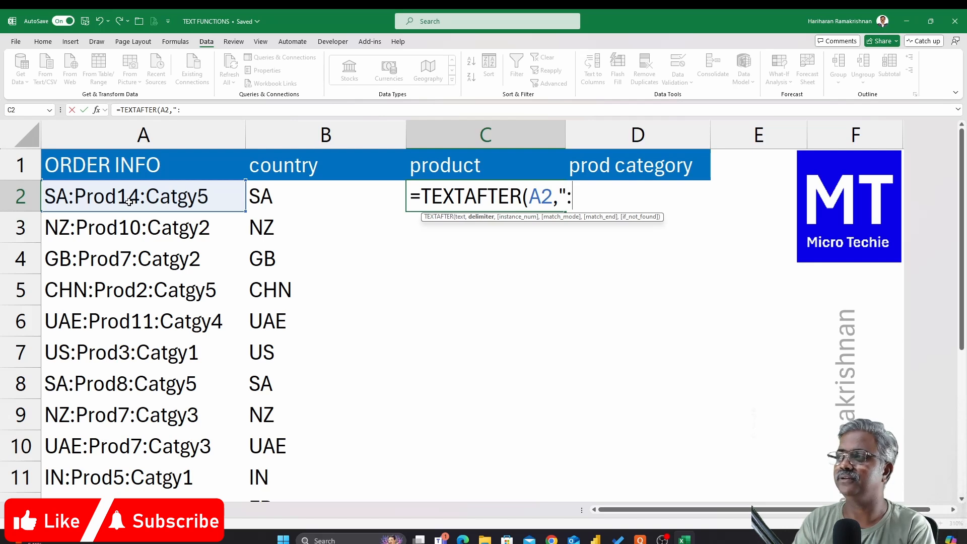
pyautogui.write('",')
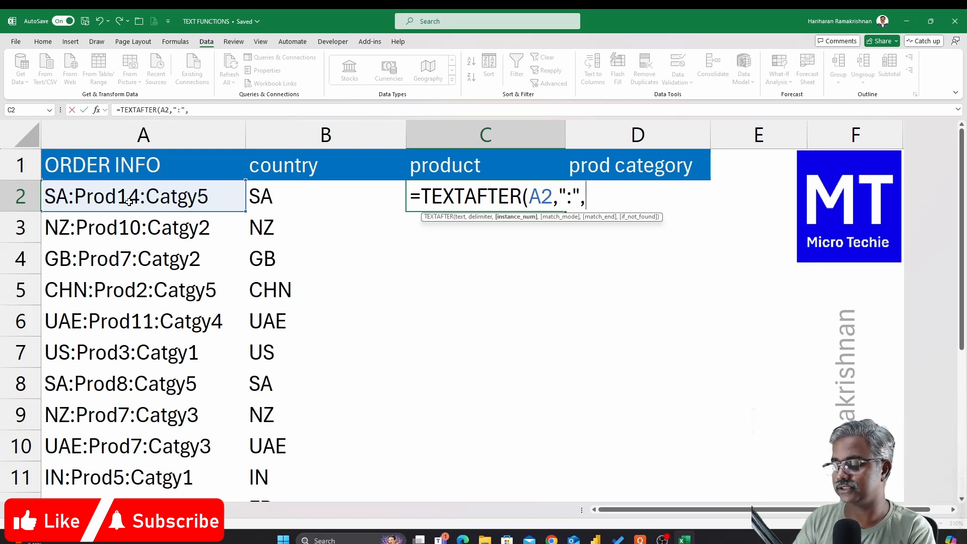
# - Complete the TEXTAFTER formula with instance_num 1, match_mode 1, match_end 0 and "no delim" as the if_not_found text
pyautogui.write('1')
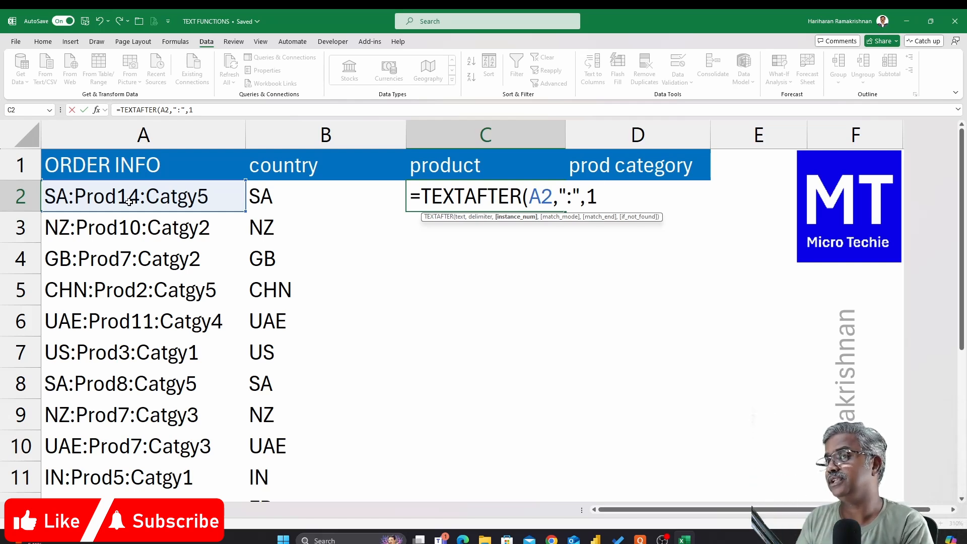
pyautogui.write(',')
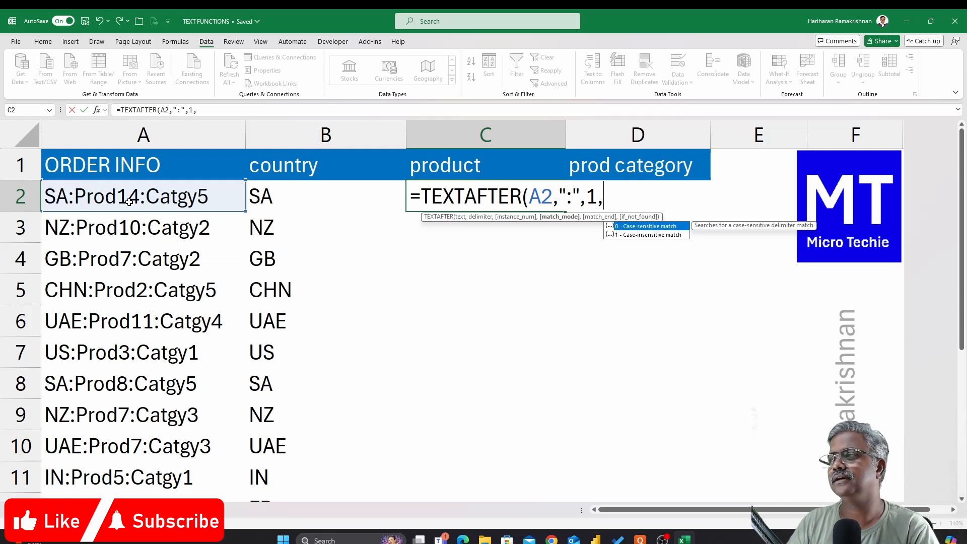
pyautogui.write('1')
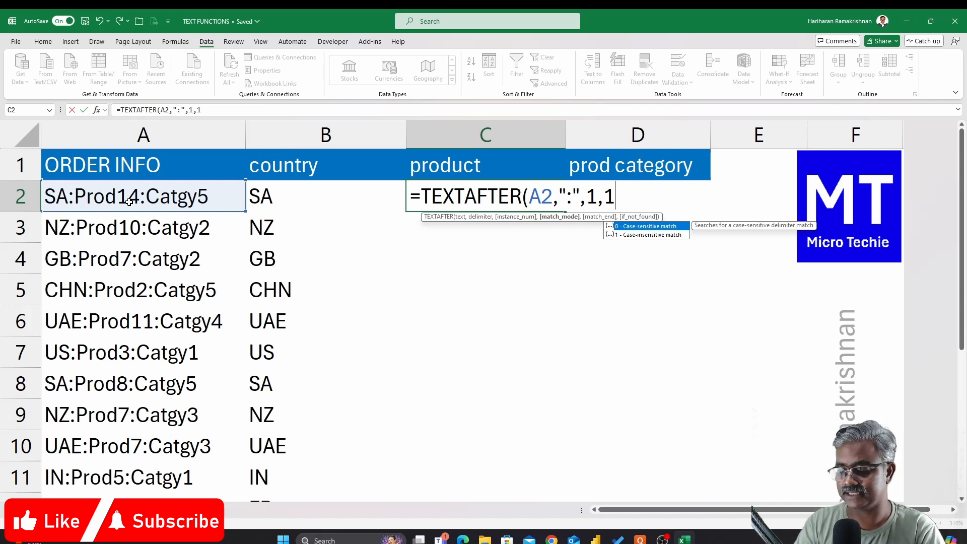
pyautogui.write(',')
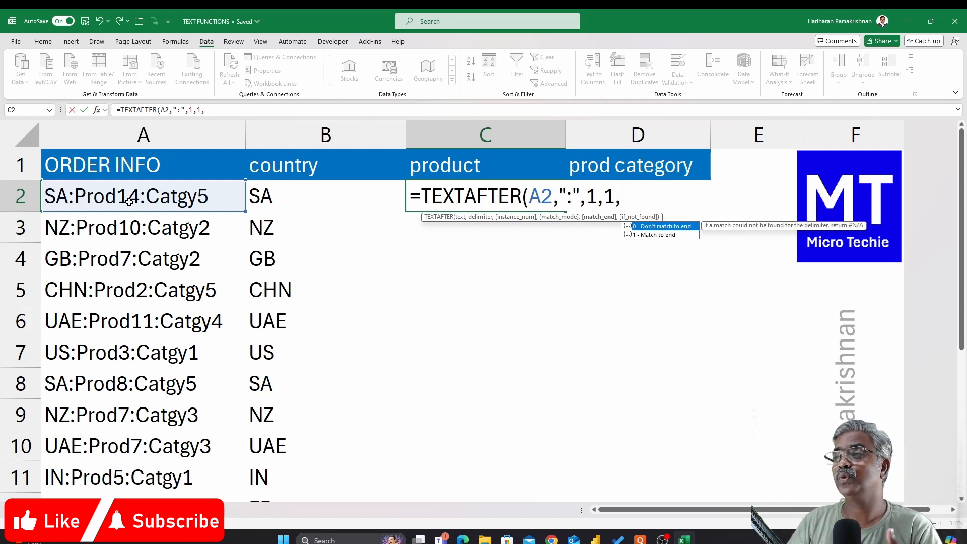
pyautogui.write('0')
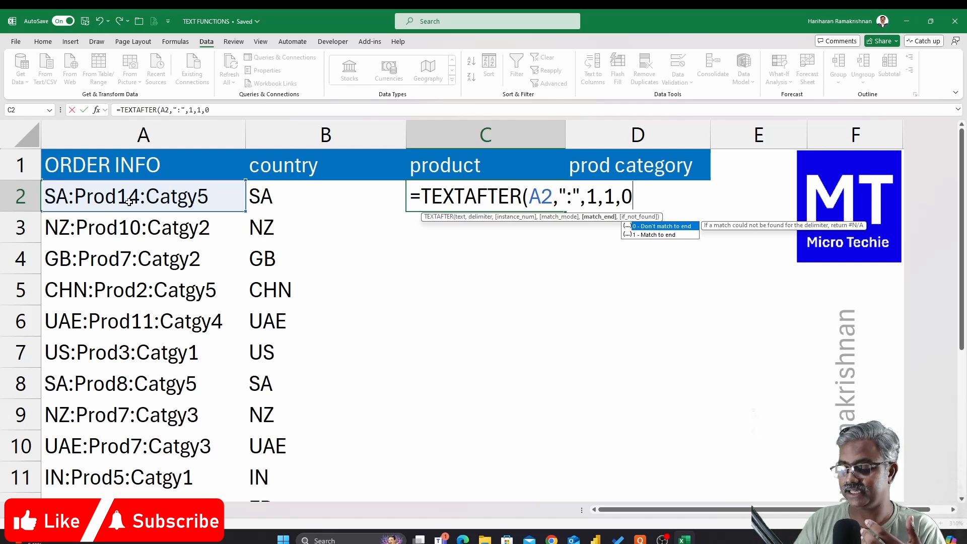
pyautogui.write(',')
pyautogui.write('"no delm')
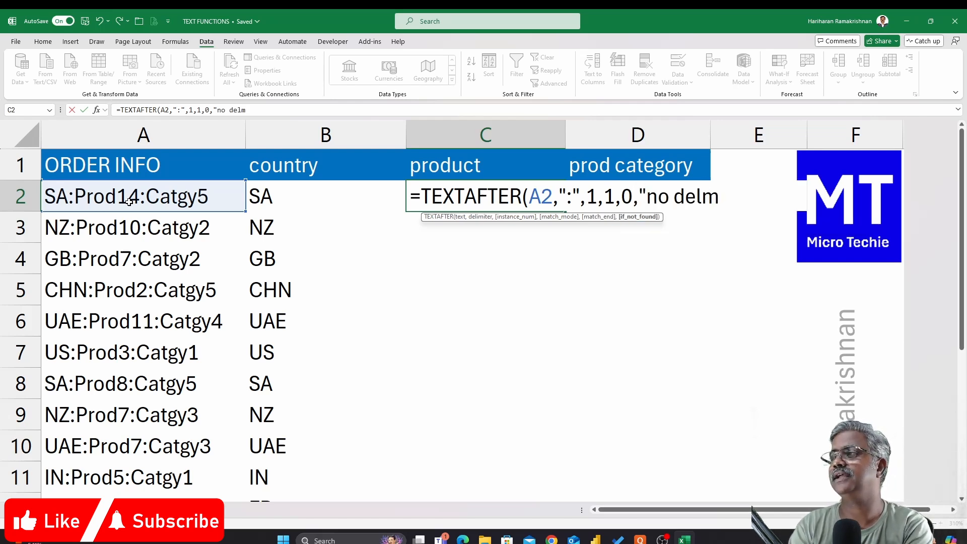
pyautogui.press('BackSpace')
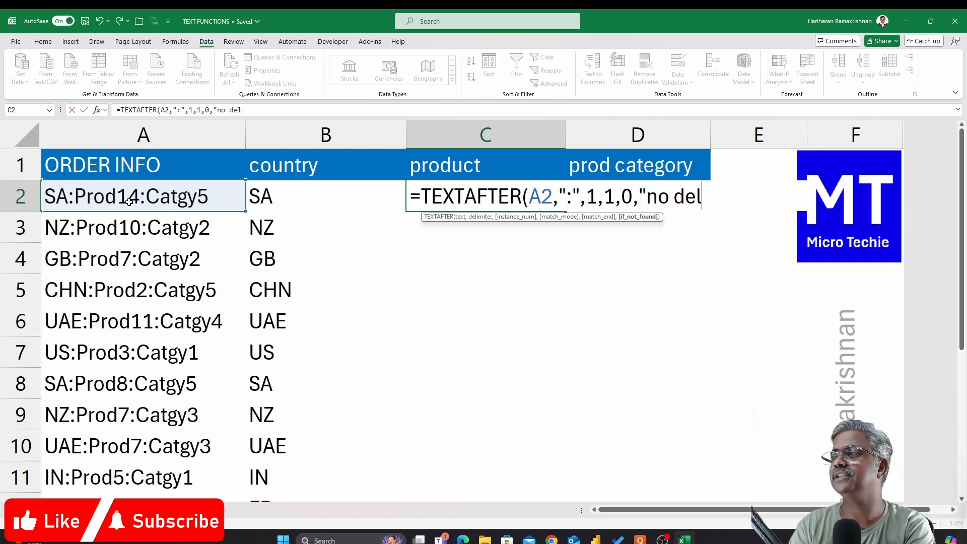
pyautogui.write('im")')
pyautogui.press('Return')
pyautogui.press('Up')
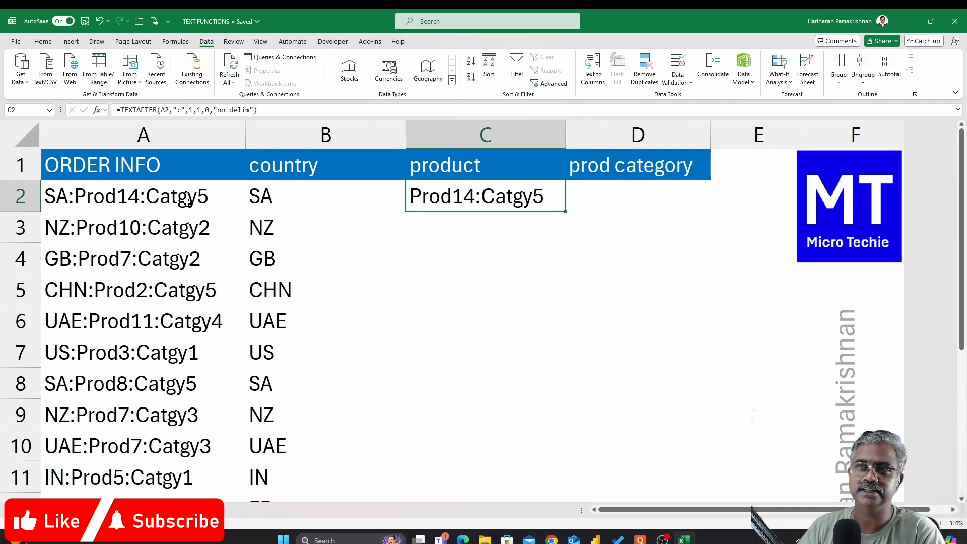
# - Clear the TEXTAFTER formula in C2 and all the TEXTBEFORE formulas in the country column
pyautogui.press('Left')
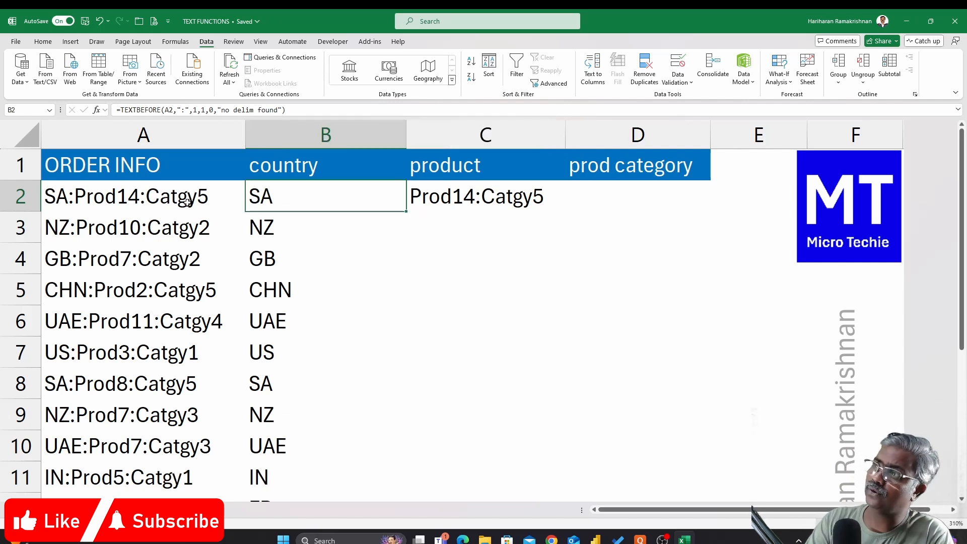
pyautogui.press('Right')
pyautogui.press('Delete')
pyautogui.click(187, 202)
pyautogui.press('Right')
pyautogui.hotkey('ctrl', 'shift', 'Down')
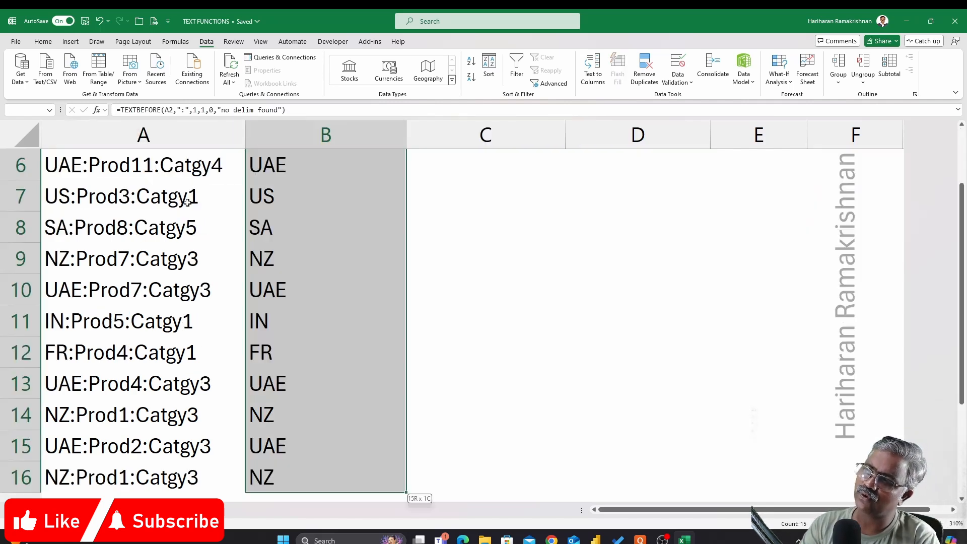
pyautogui.press('Delete')
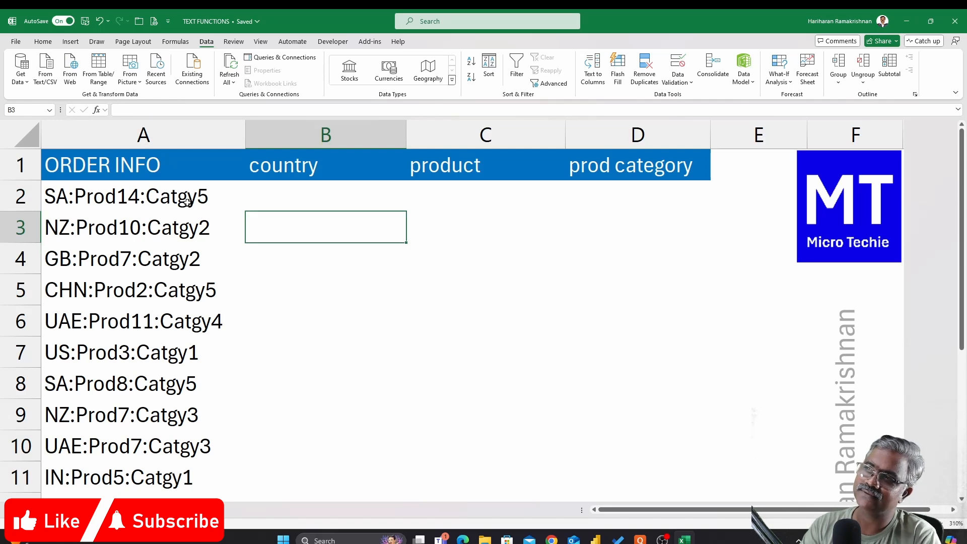
# - Enter the plain words textsplit, textbefore and textafter in B2, C2 and D2
pyautogui.write('=textpli')
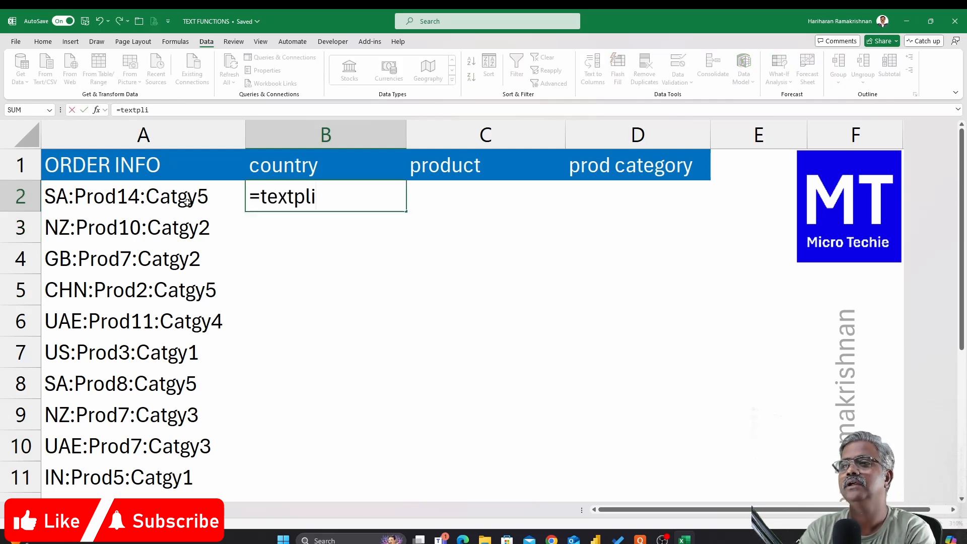
pyautogui.press('Tab')
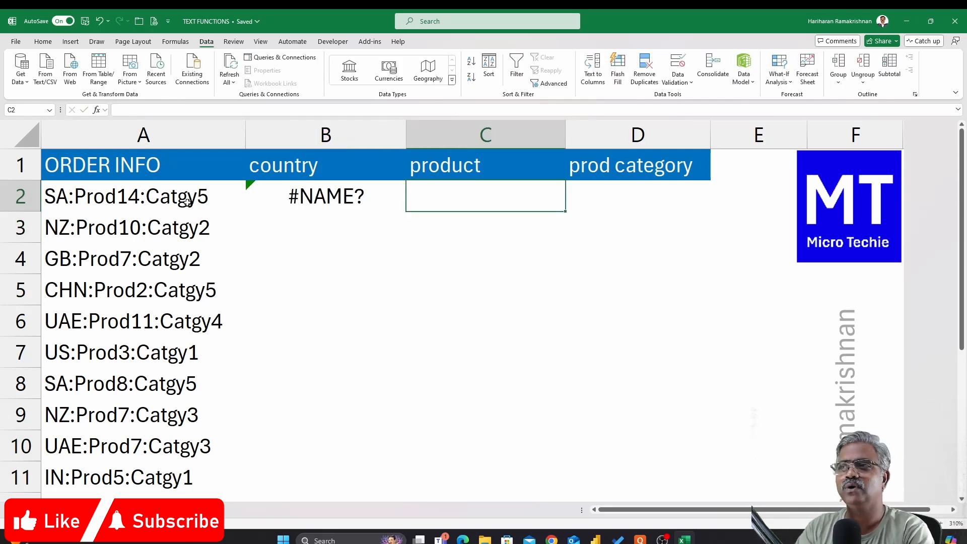
pyautogui.press('Left')
pyautogui.write('textsplit')
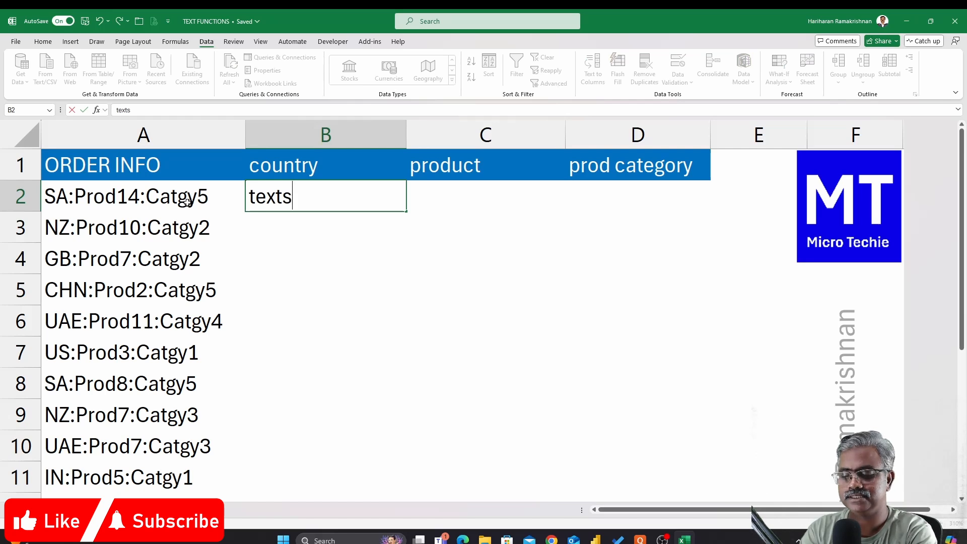
pyautogui.press('Tab')
pyautogui.write('te')
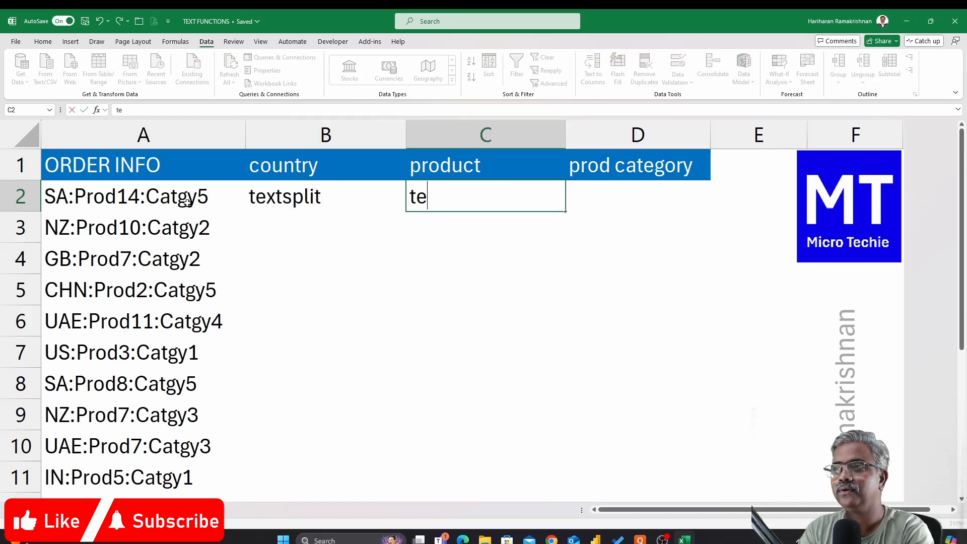
pyautogui.write('xtbefore')
pyautogui.press('Tab')
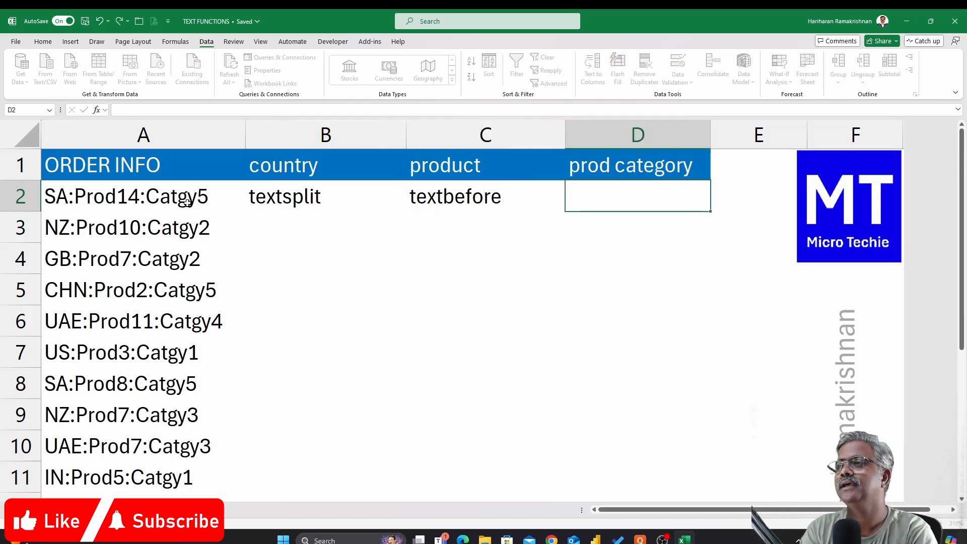
pyautogui.write('te')
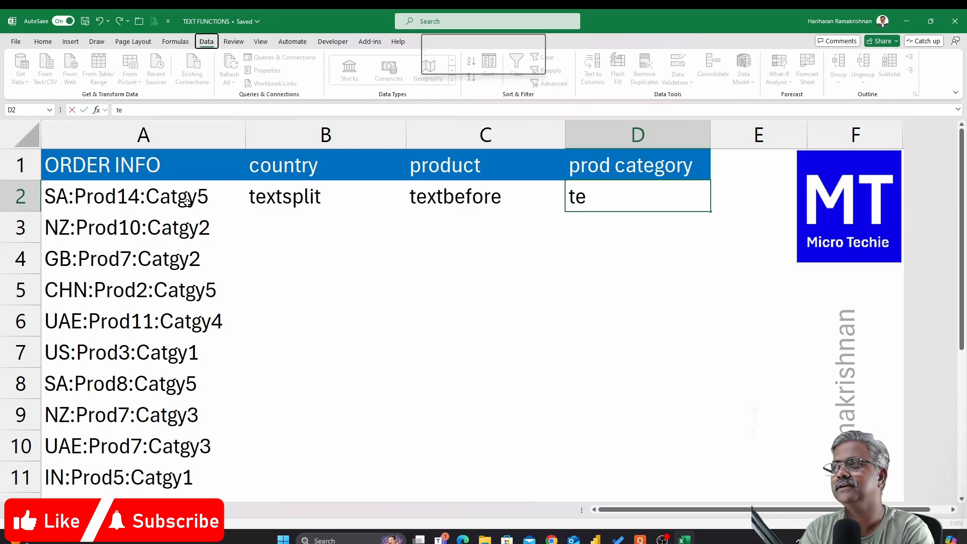
pyautogui.write('xtafter')
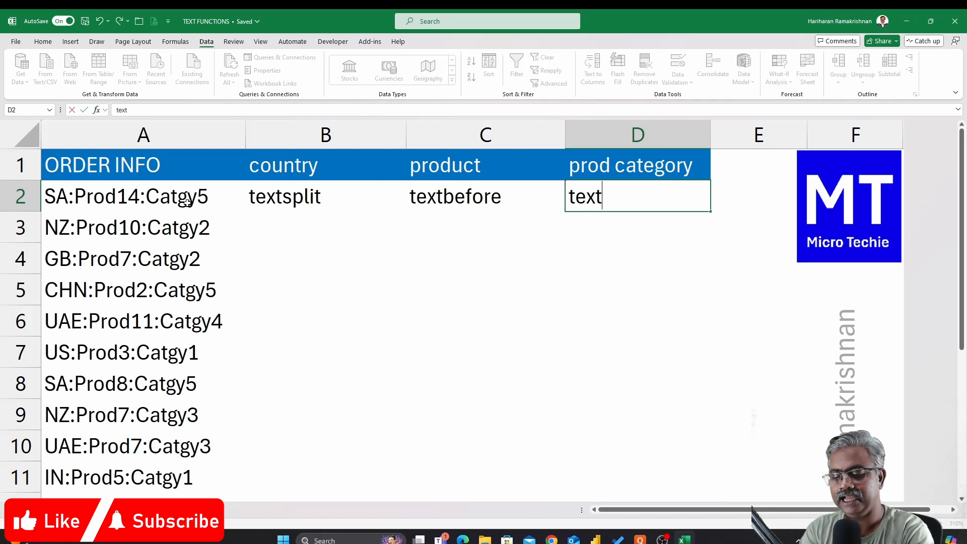
pyautogui.press('Return')
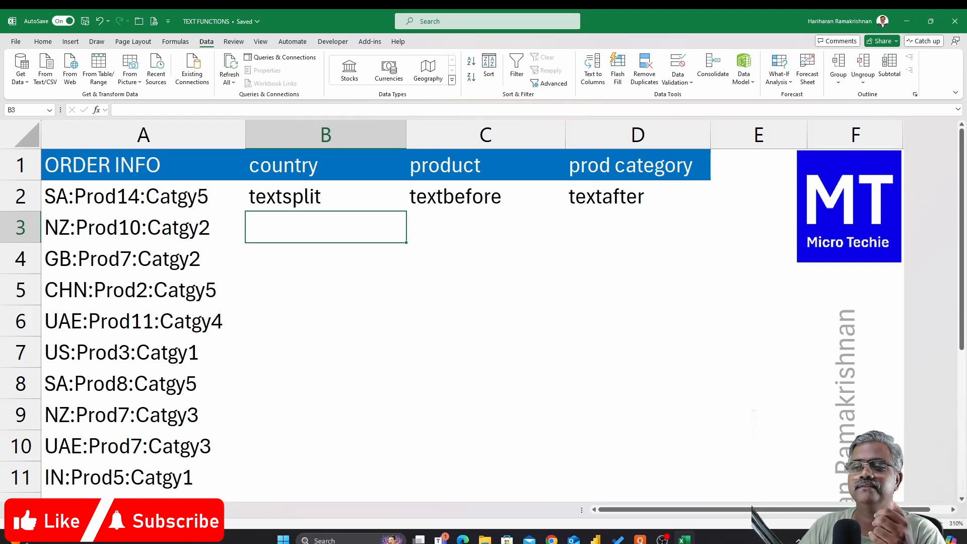
# - Go to the customer data sheet and examine the first name, last name, city, state and sale date cells in row 2
pyautogui.hotkey('ctrl', 'pageup')
pyautogui.hotkey('ctrl', 'pageup')
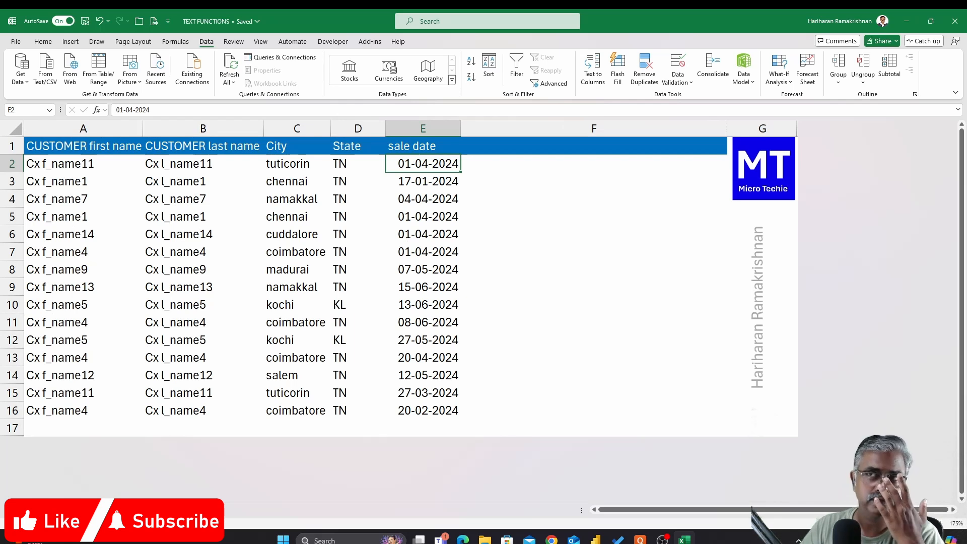
pyautogui.click(80, 164)
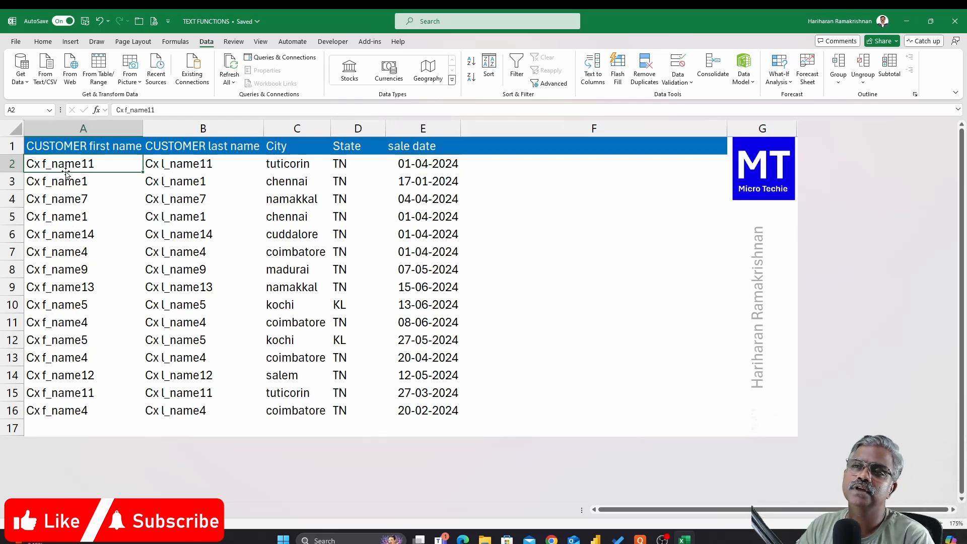
pyautogui.click(198, 169)
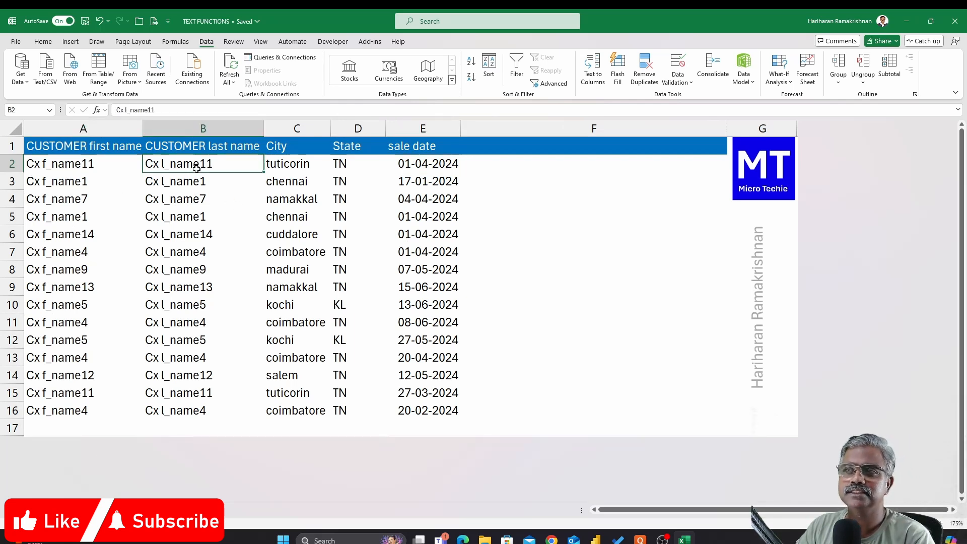
pyautogui.click(302, 164)
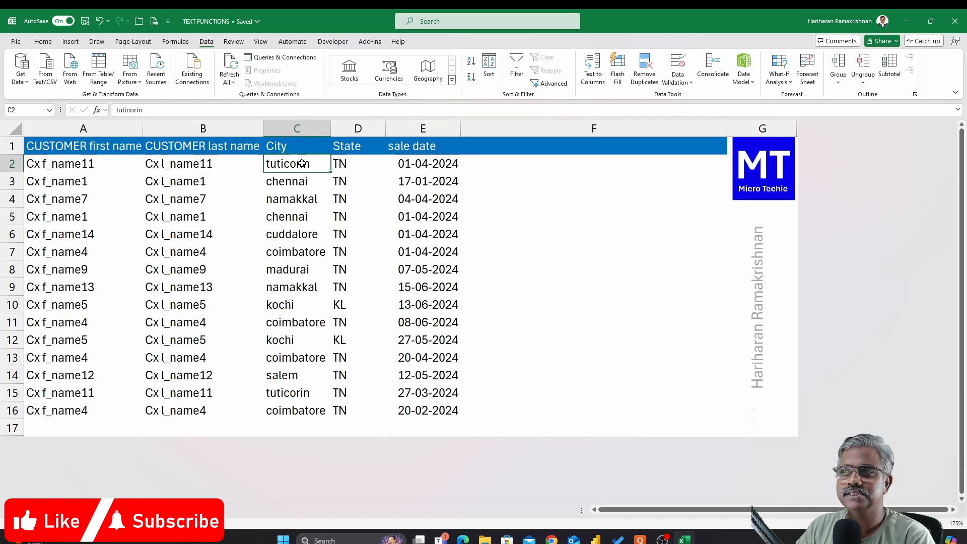
pyautogui.click(356, 167)
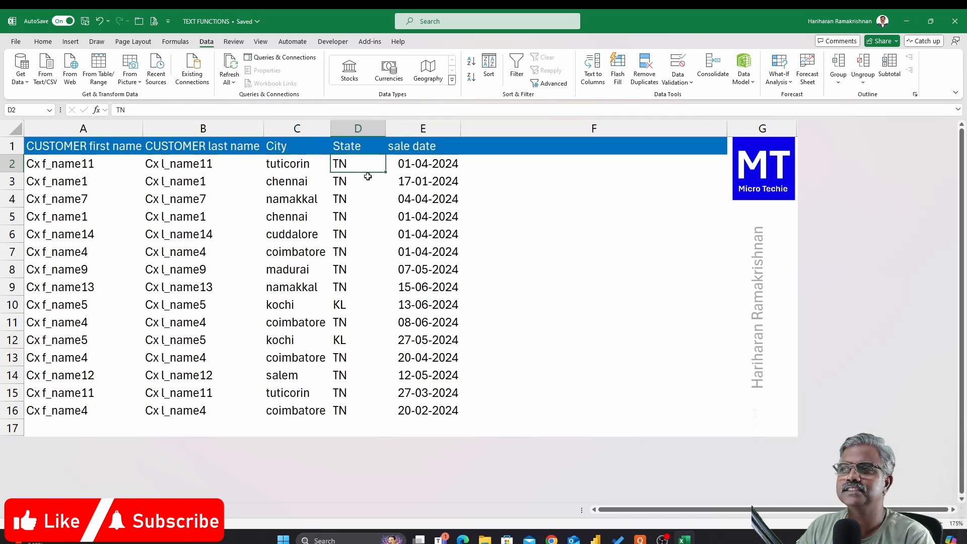
pyautogui.click(415, 167)
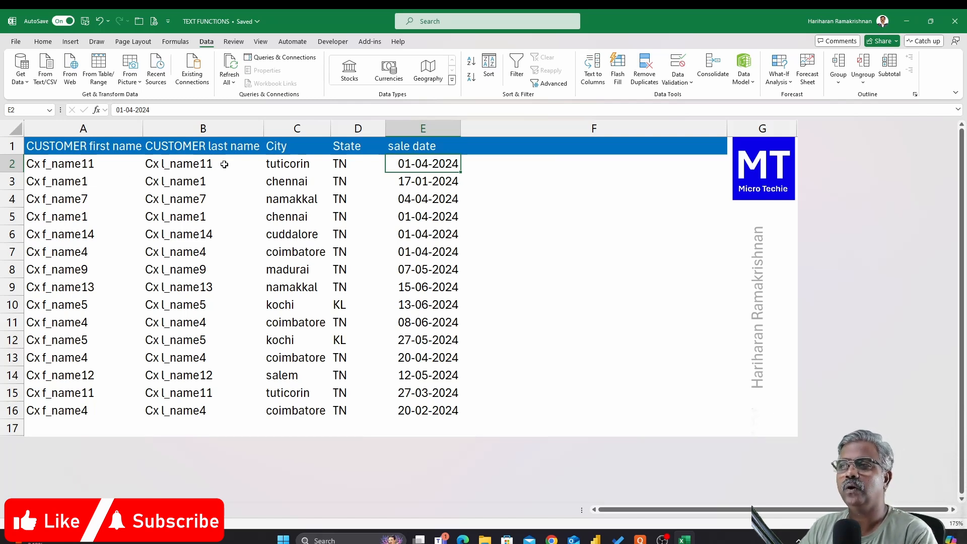
pyautogui.press('Right')
pyautogui.write('=')
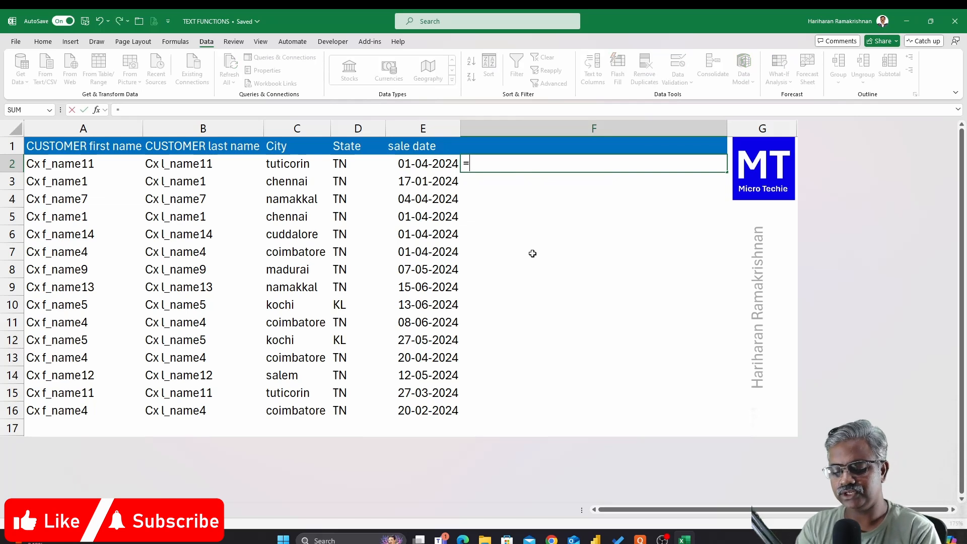
pyautogui.write('cn')
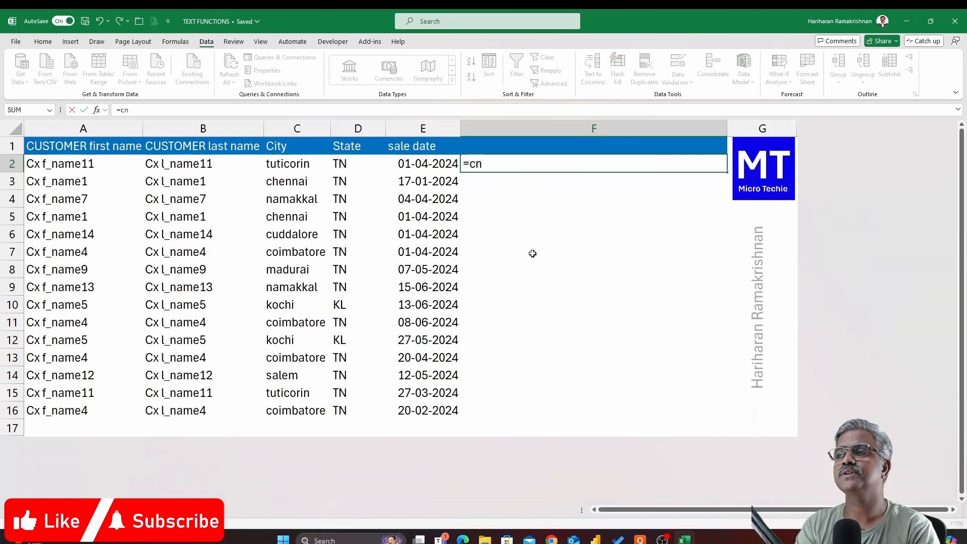
pyautogui.press('BackSpace')
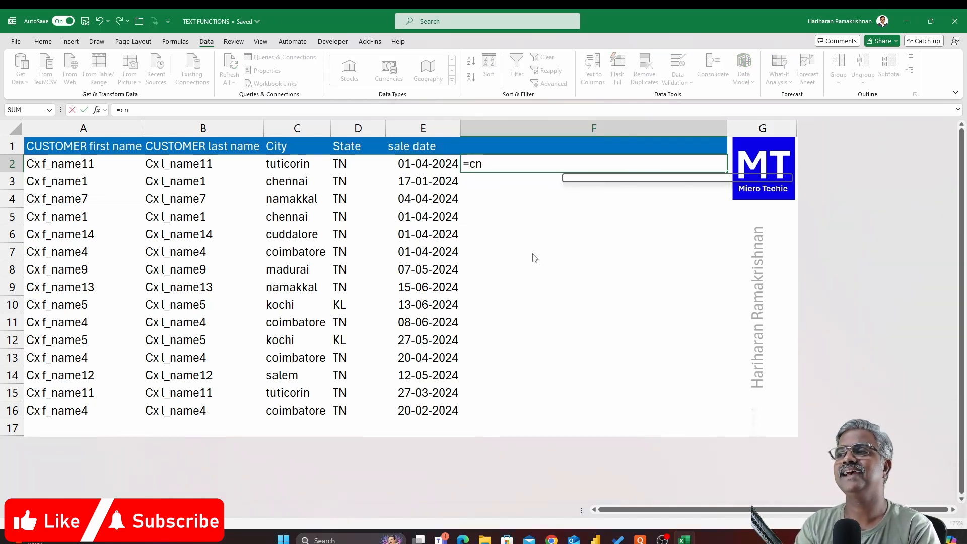
pyautogui.write('onct')
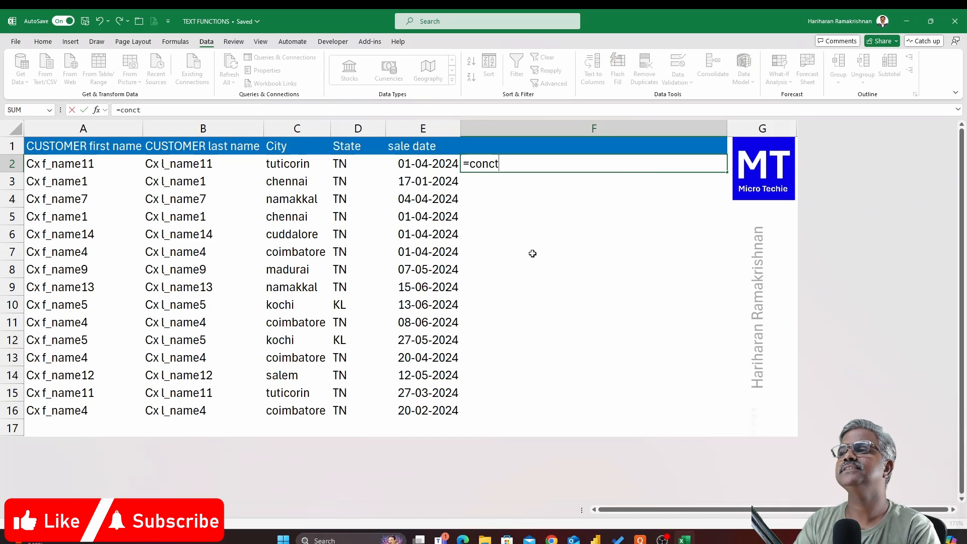
pyautogui.press('BackSpace')
pyautogui.write('a')
pyautogui.press('Down')
pyautogui.press('Tab')
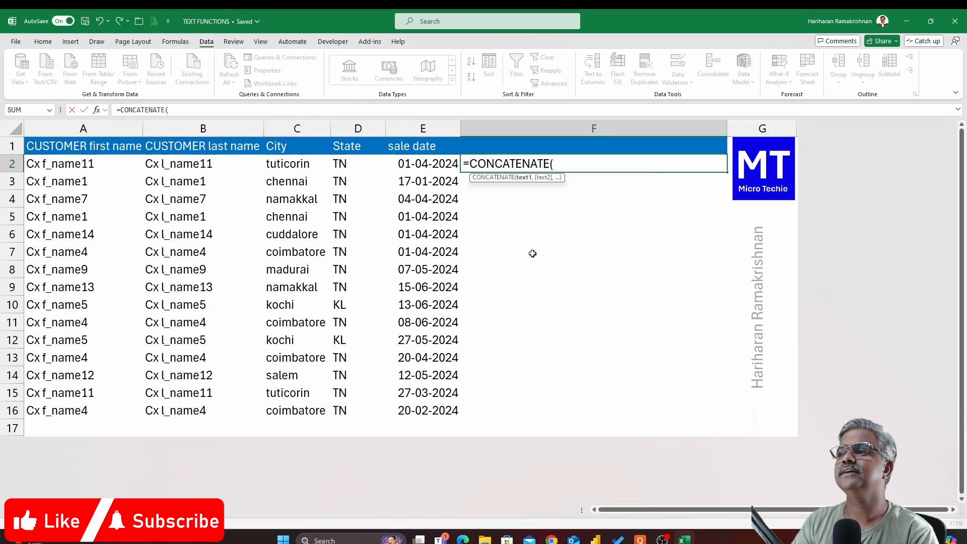
pyautogui.click(76, 169)
pyautogui.moveTo(149, 168); pyautogui.dragTo(423, 164)
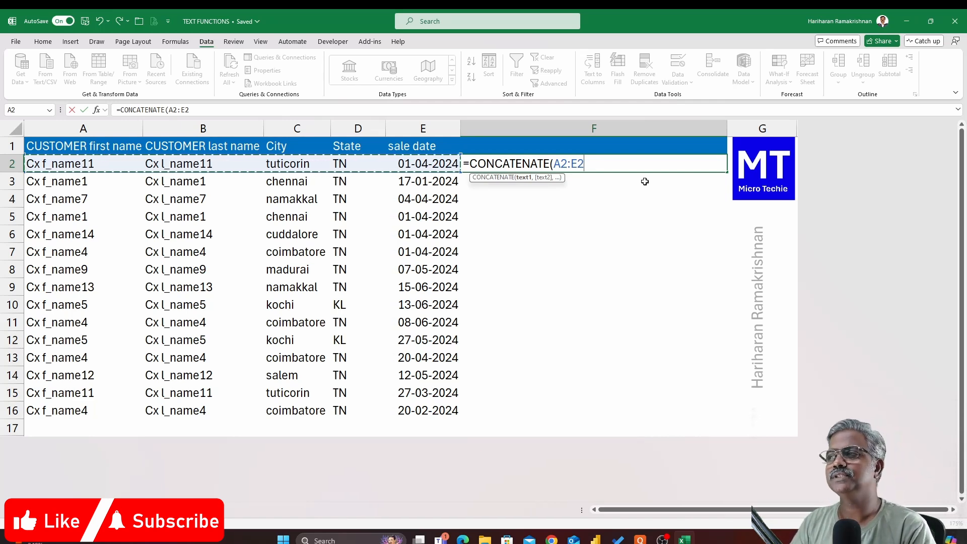
pyautogui.press('BackSpace')
pyautogui.press('BackSpace')
pyautogui.press('BackSpace')
pyautogui.press('BackSpace')
pyautogui.press('BackSpace')
pyautogui.press('BackSpace')
pyautogui.press('BackSpace')
pyautogui.press('BackSpace')
pyautogui.press('BackSpace')
pyautogui.press('BackSpace')
pyautogui.press('BackSpace')
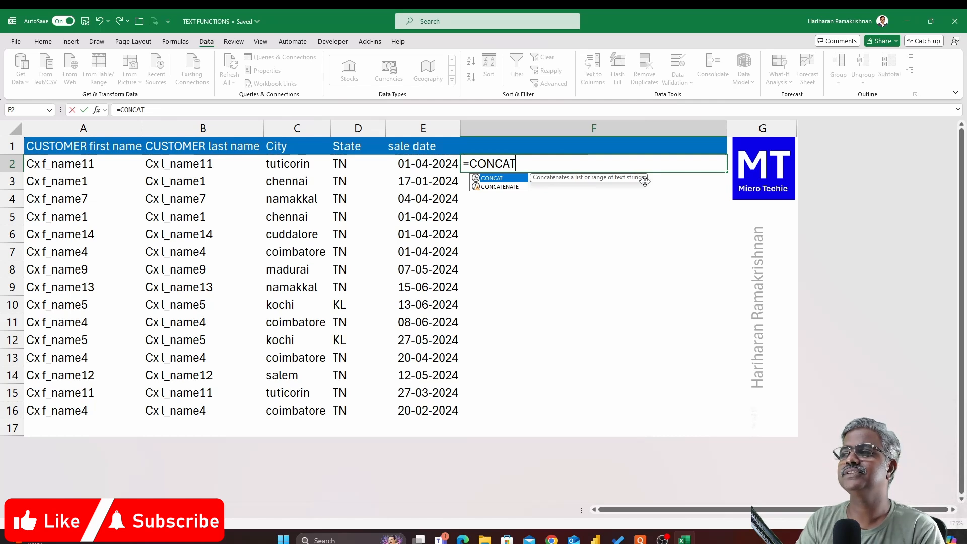
pyautogui.write('(')
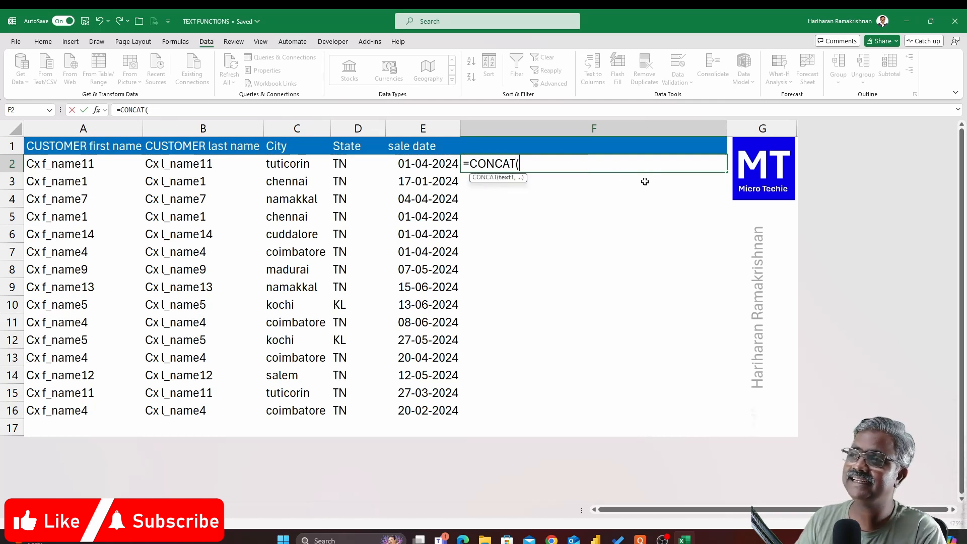
pyautogui.moveTo(80, 163); pyautogui.dragTo(410, 166)
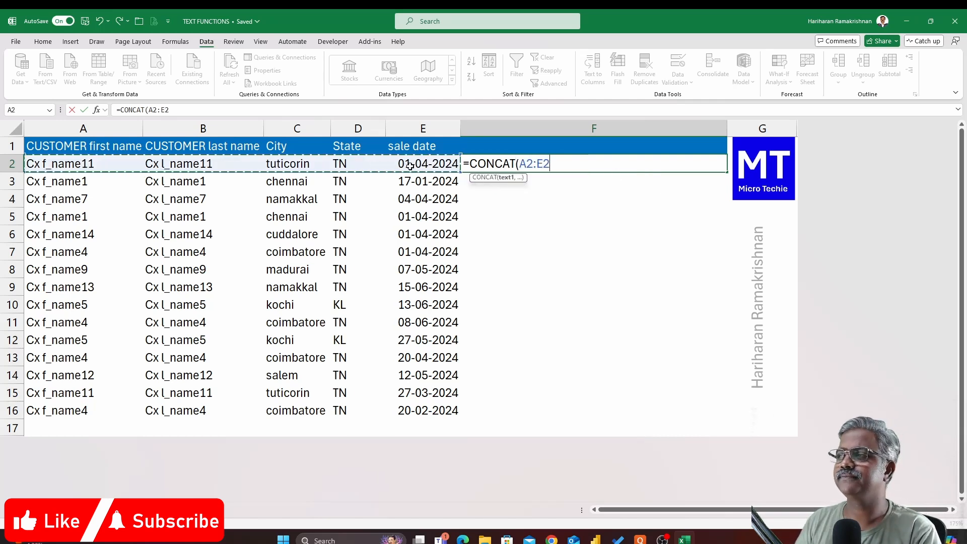
pyautogui.press('Escape')
# - Enter a CONCATENATE formula in F2 over the first name to state cells, A2:D2
pyautogui.write('=co')
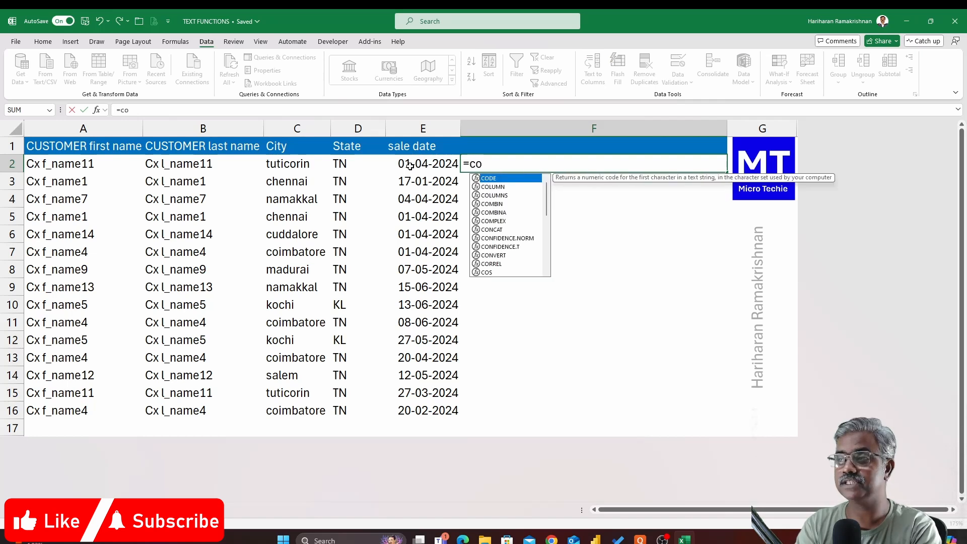
pyautogui.write('ncate')
pyautogui.press('Tab')
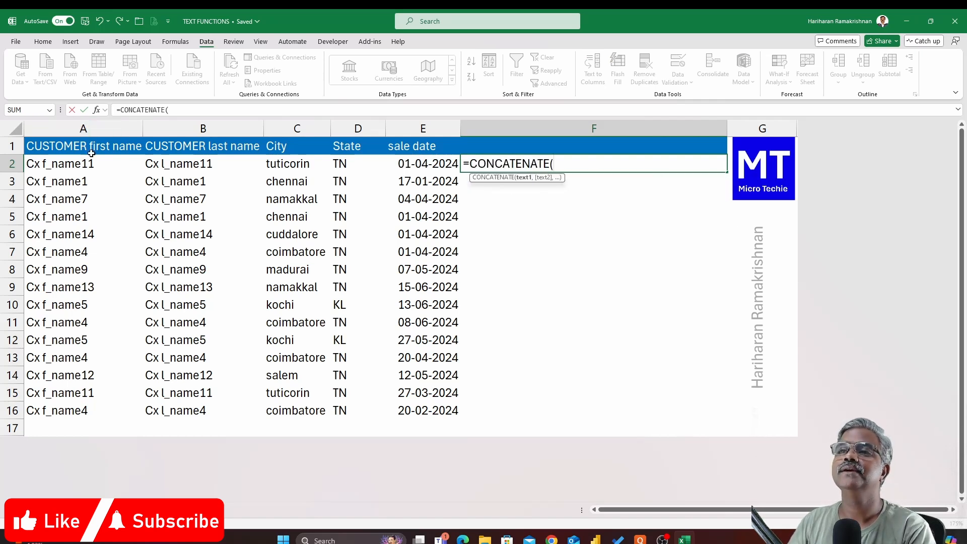
pyautogui.moveTo(90, 154); pyautogui.dragTo(400, 152)
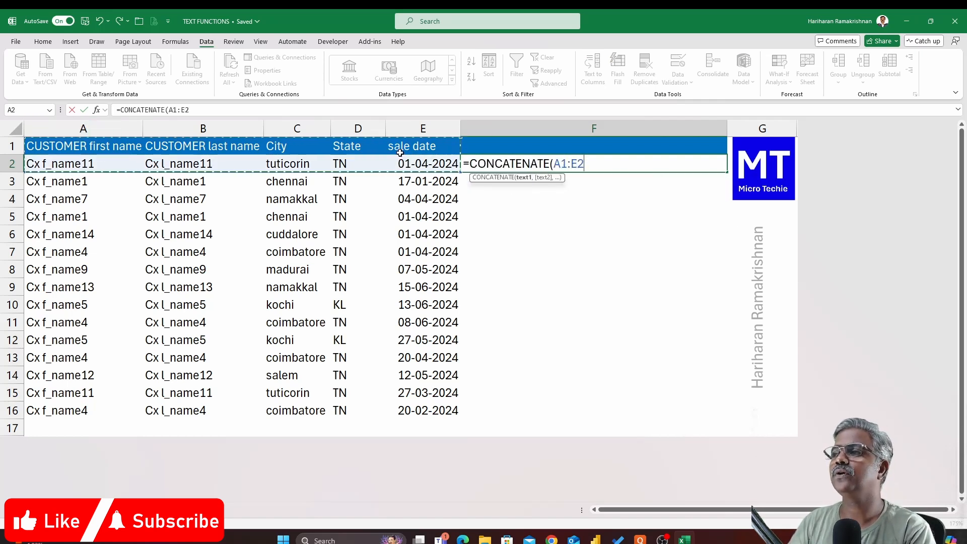
pyautogui.moveTo(86, 162); pyautogui.dragTo(353, 157)
pyautogui.press('Return')
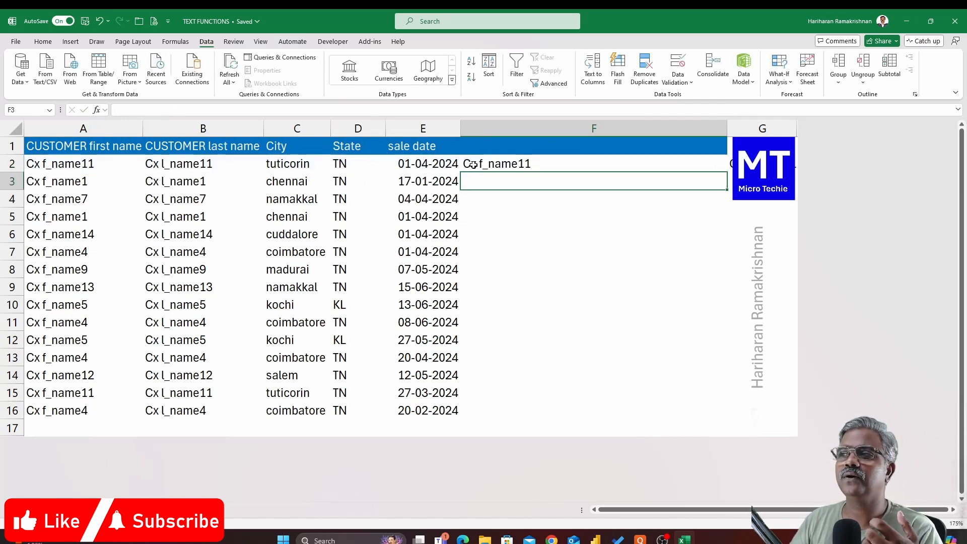
# - Replace the CONCATENATE formula in F2 with =CONCAT(A2:D2)
pyautogui.doubleClick(501, 164)
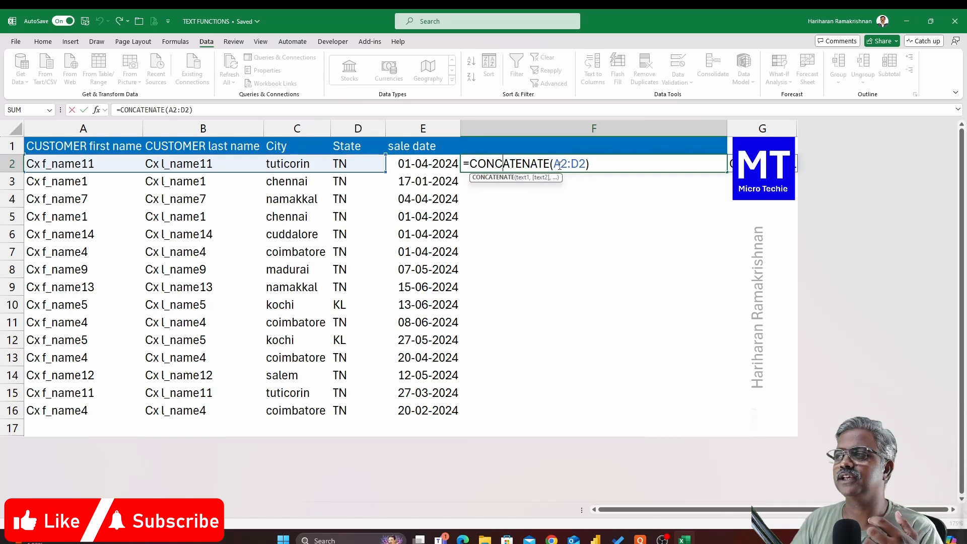
pyautogui.moveTo(589, 164); pyautogui.dragTo(470, 164)
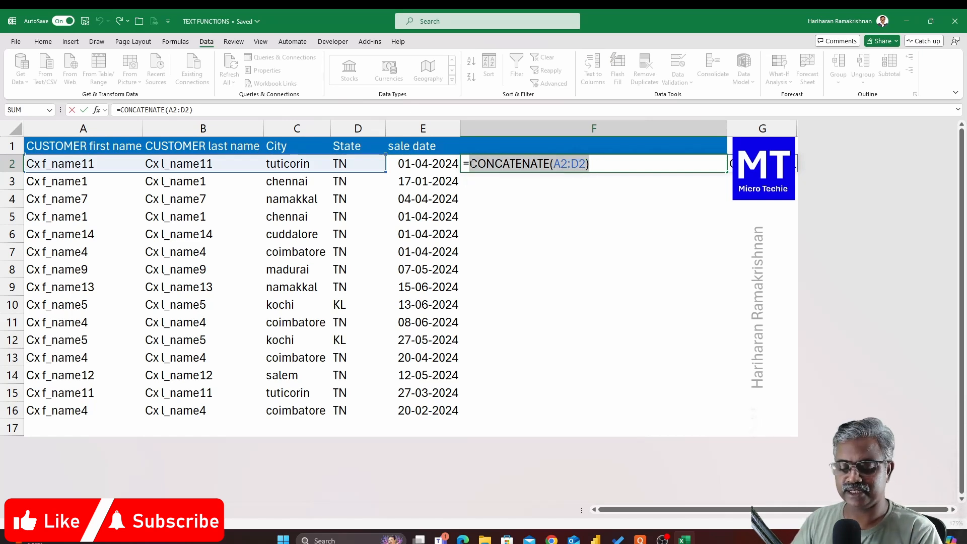
pyautogui.write('conc')
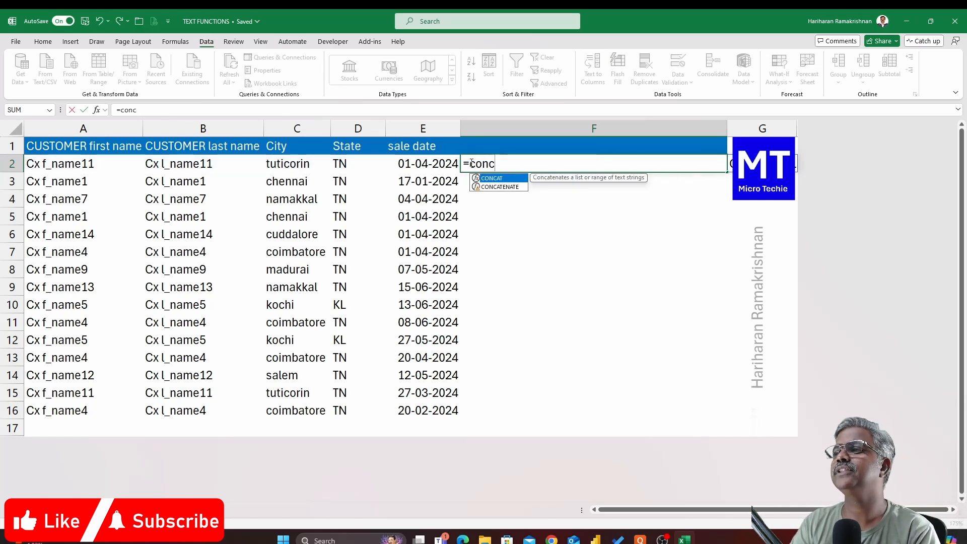
pyautogui.press('Tab')
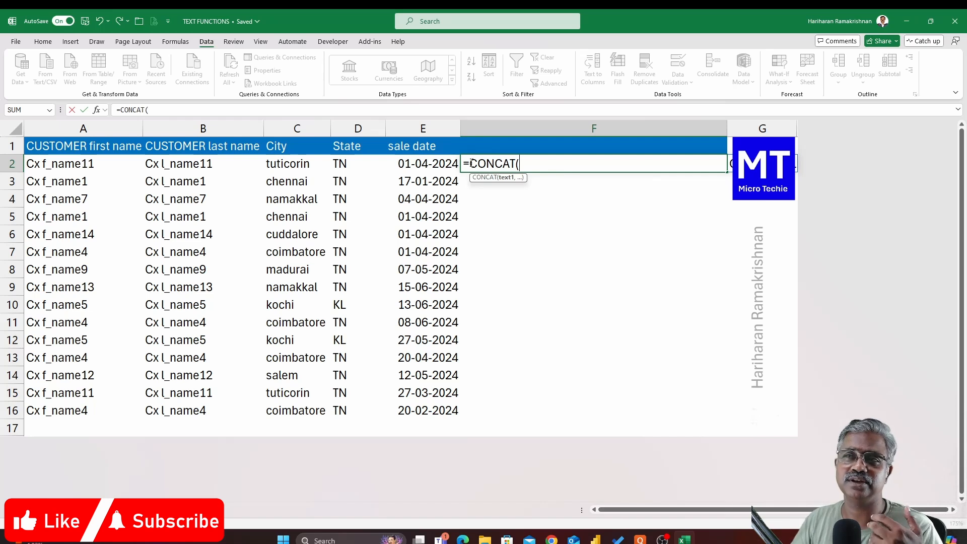
pyautogui.moveTo(82, 164); pyautogui.dragTo(376, 163)
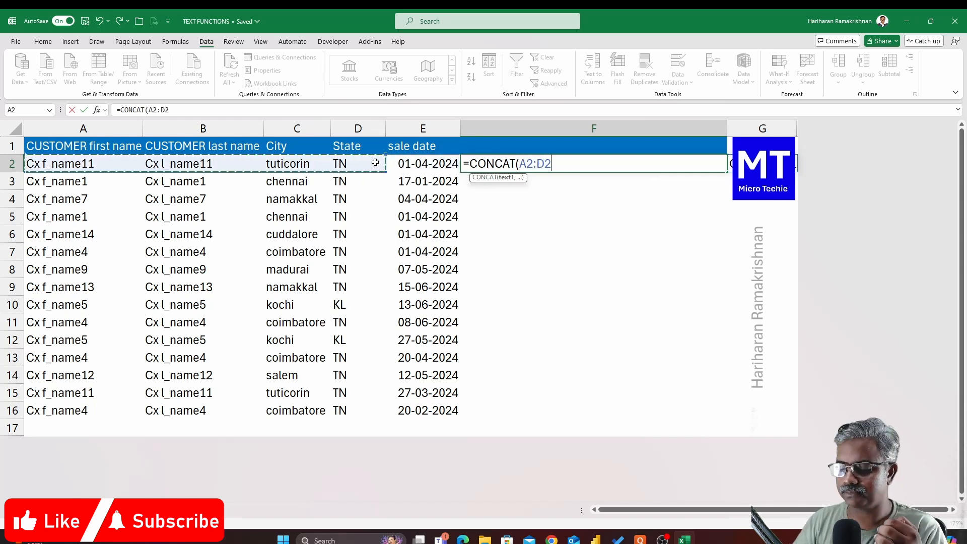
pyautogui.write(')')
pyautogui.press('Return')
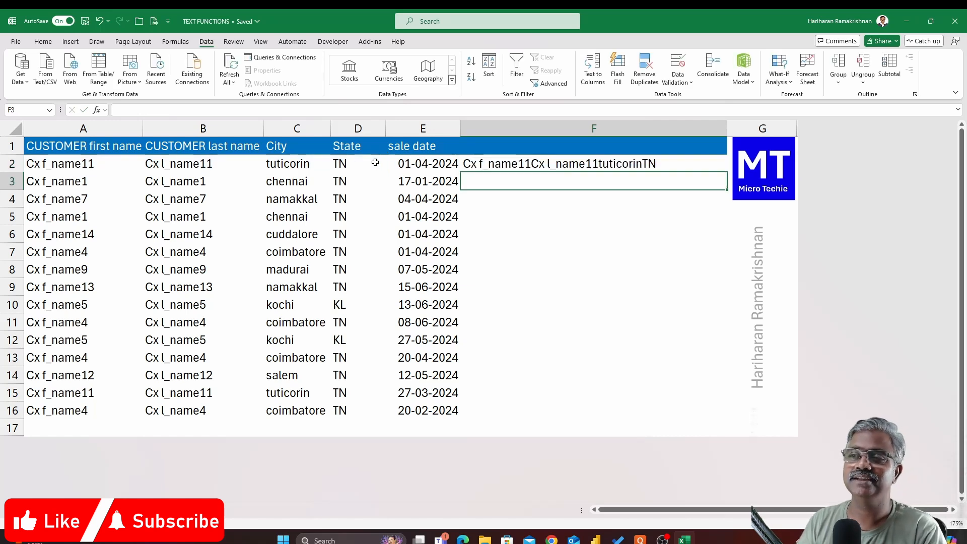
# - Clear F2 and begin a TEXTJOIN formula there with a comma in quotes as the delimiter
pyautogui.press('Up')
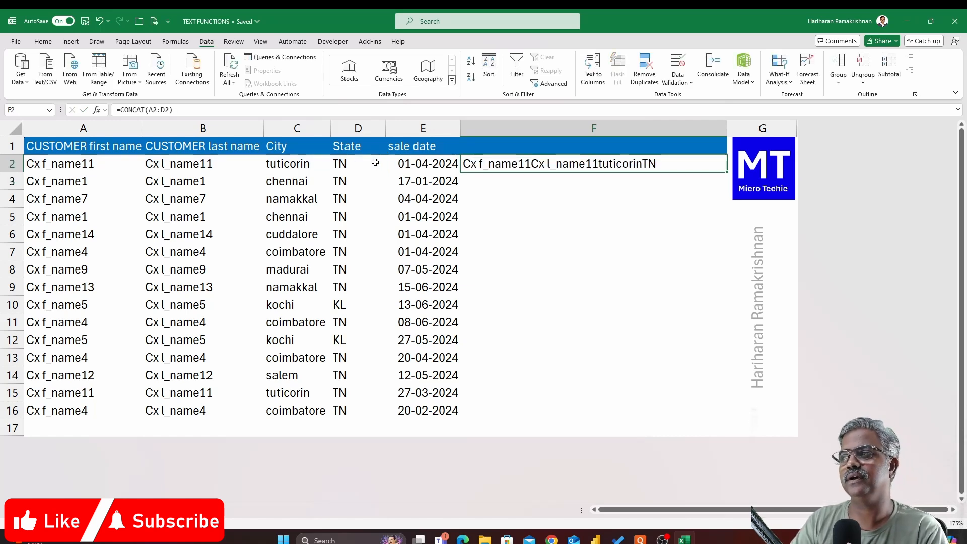
pyautogui.press('Delete')
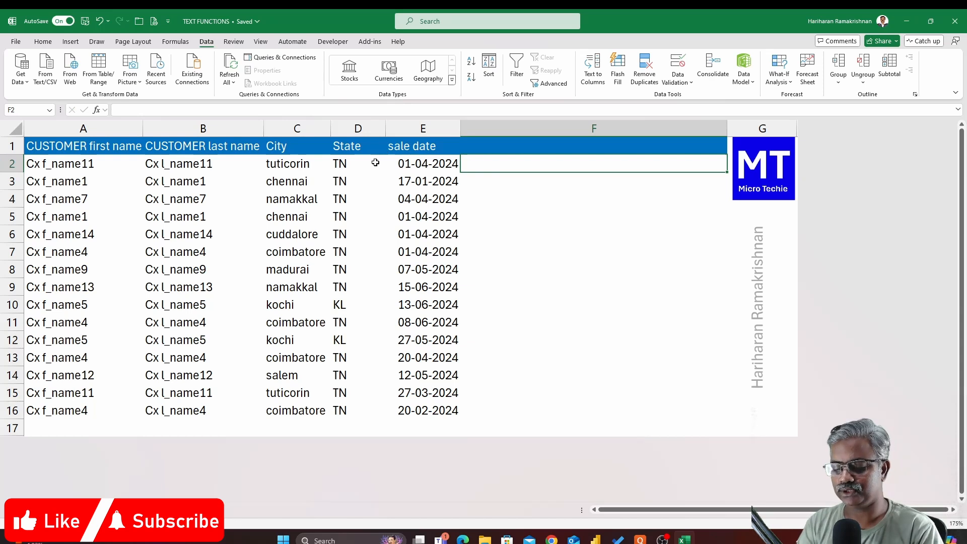
pyautogui.write('=text')
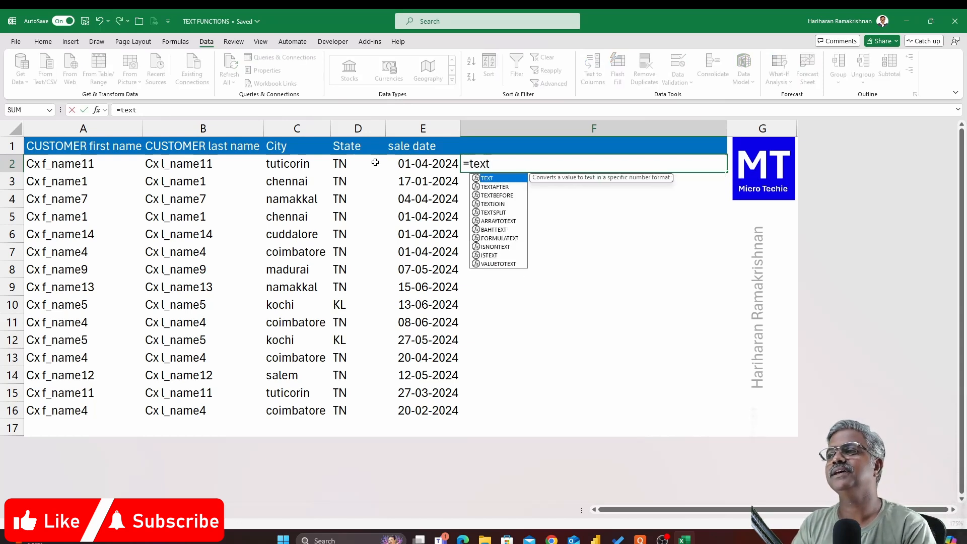
pyautogui.press('Down')
pyautogui.press('Down')
pyautogui.press('Down')
pyautogui.press('Tab')
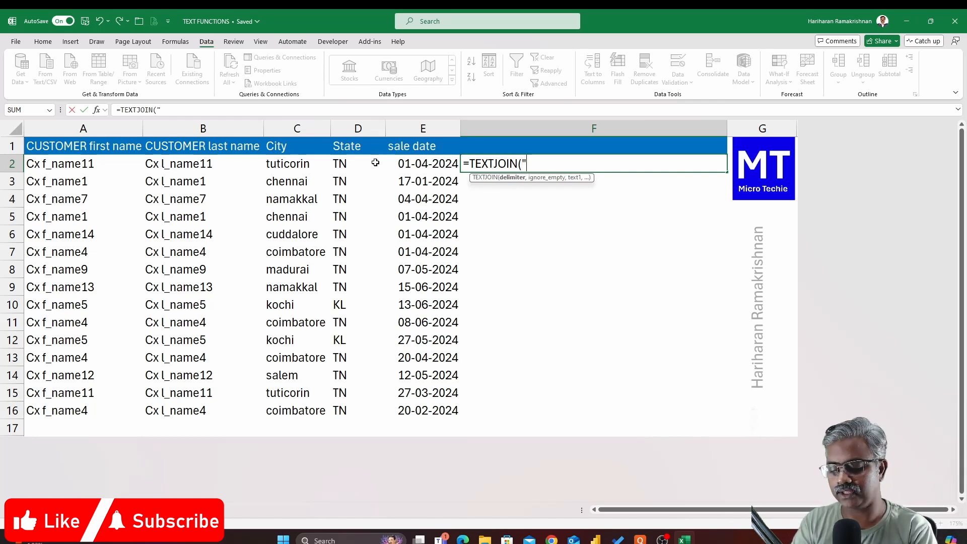
pyautogui.write('",')
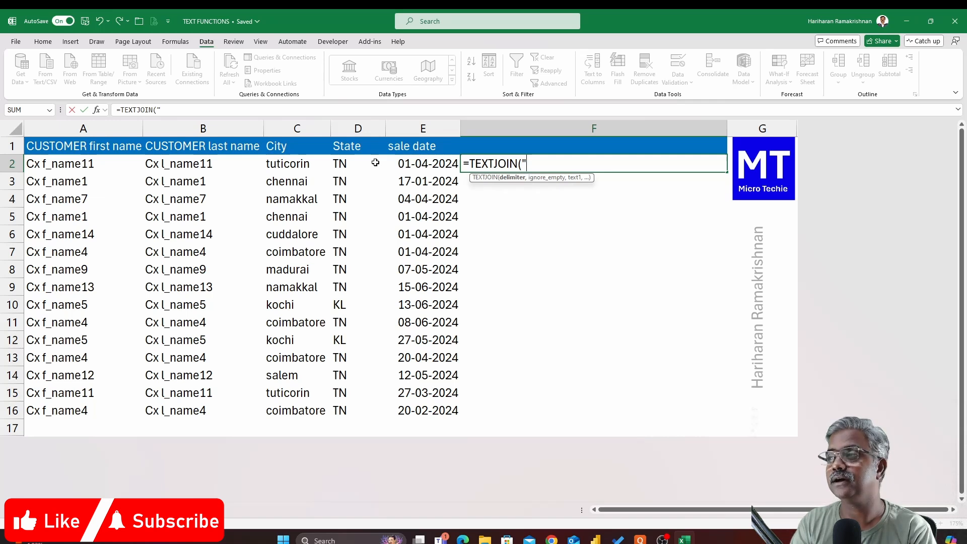
pyautogui.write('",')
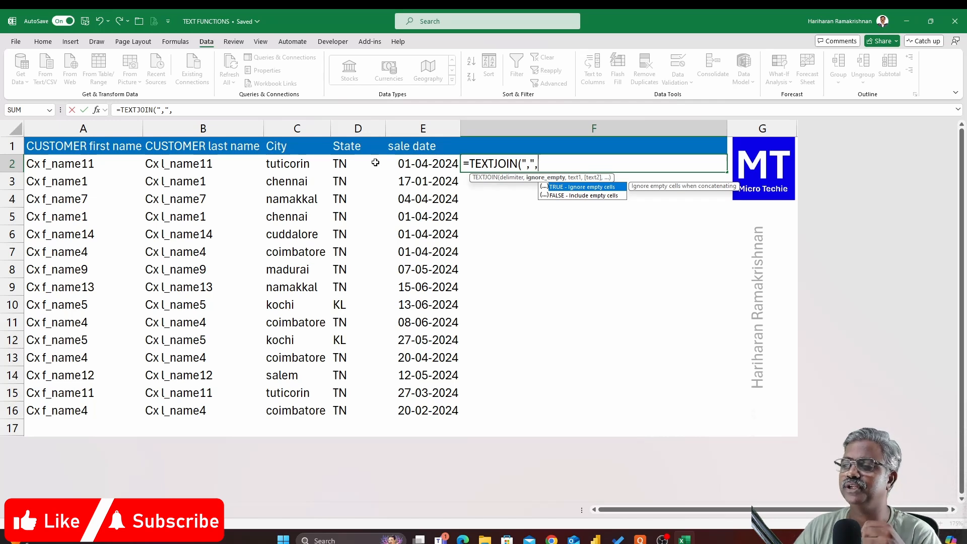
# - Complete the TEXTJOIN formula in F2 with ignore_empty set to TRUE and A2:D2 as the text range
pyautogui.write('true')
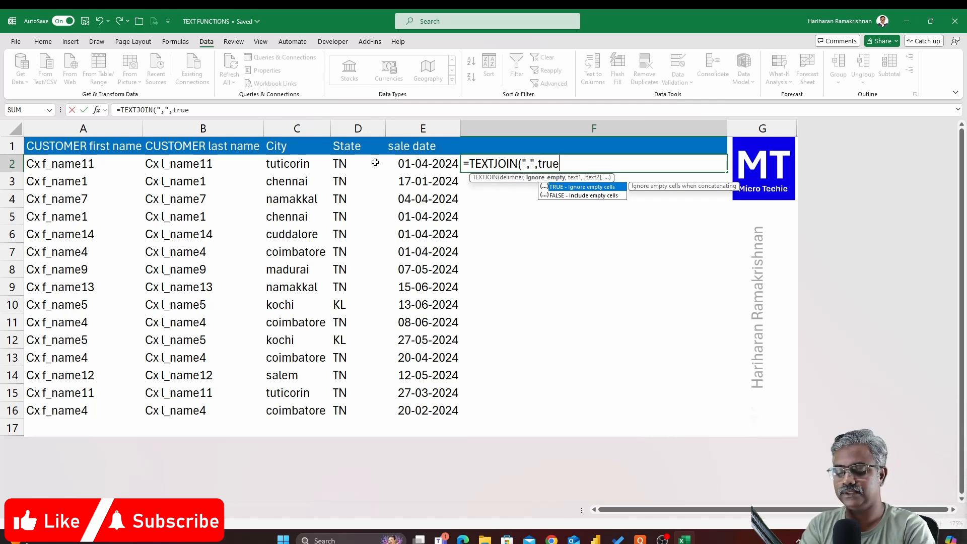
pyautogui.write(',')
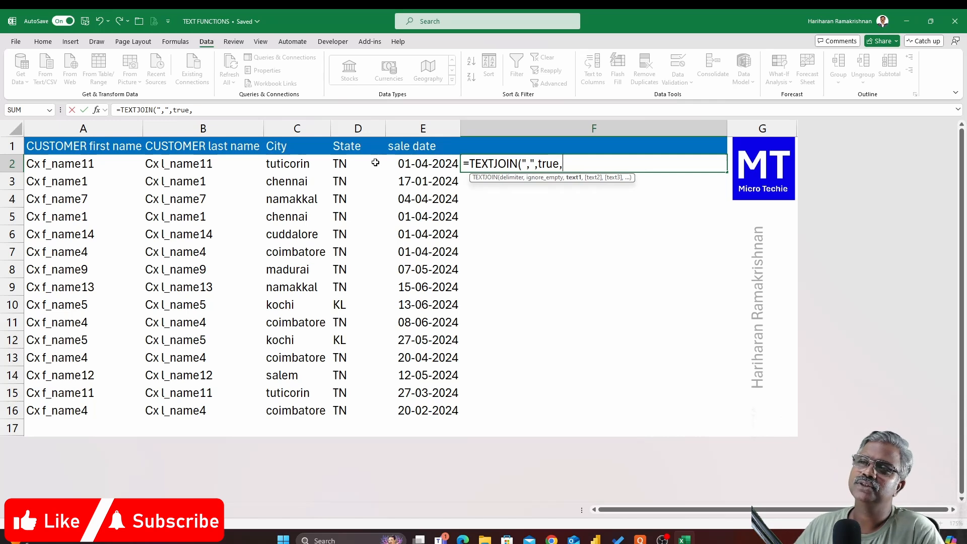
pyautogui.moveTo(76, 162); pyautogui.dragTo(335, 160)
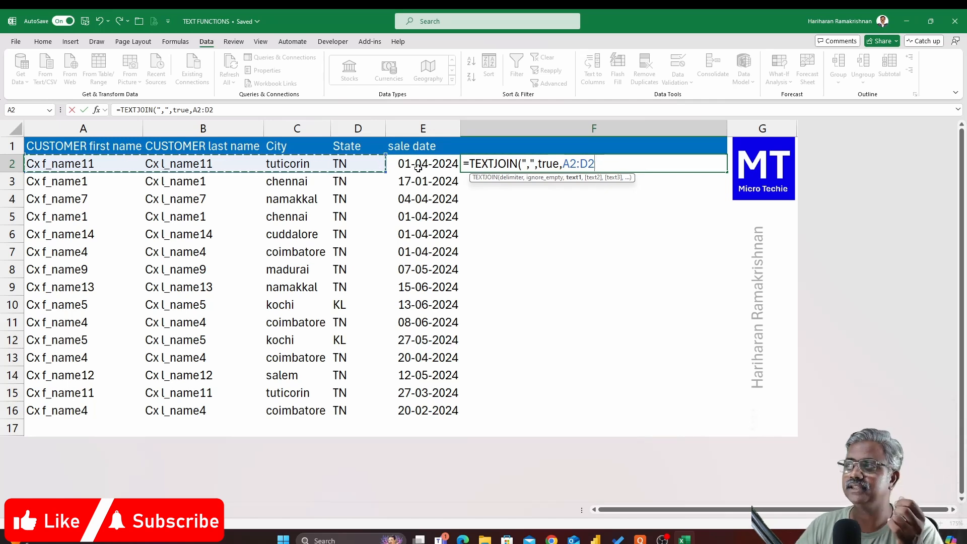
pyautogui.write(')')
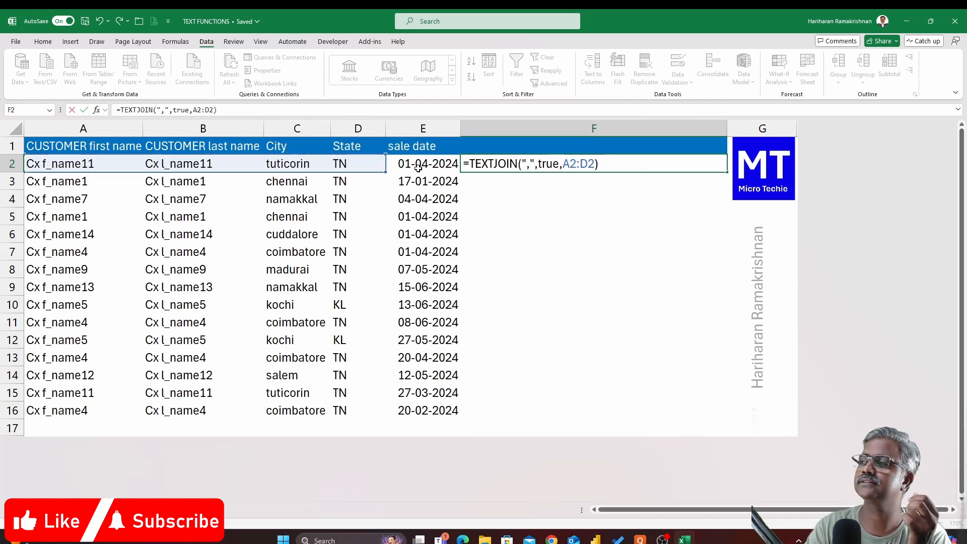
pyautogui.press('Return')
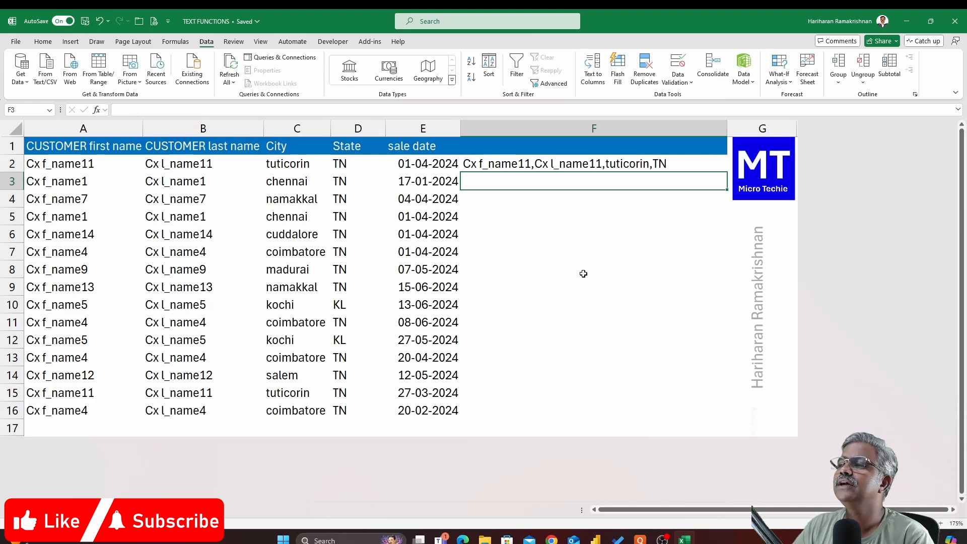
# - Extend the TEXTJOIN formula in F2 after A2:D2 with ,&" purchased on "&E2 to include the sale date
pyautogui.keyDown('ctrl'); pyautogui.scroll(4, 583, 274); pyautogui.keyUp('ctrl')
pyautogui.scroll(1, 583, 273)
pyautogui.click(528, 182)
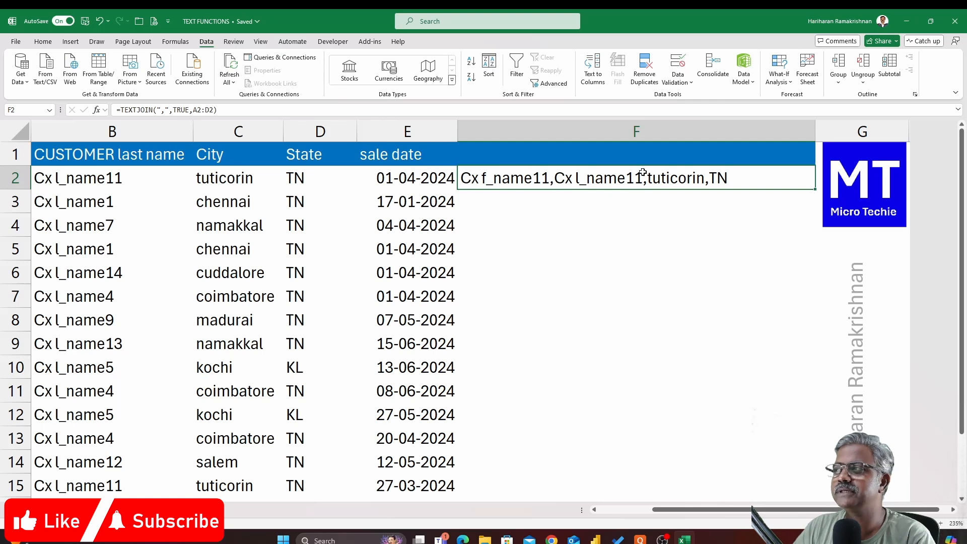
pyautogui.doubleClick(507, 180)
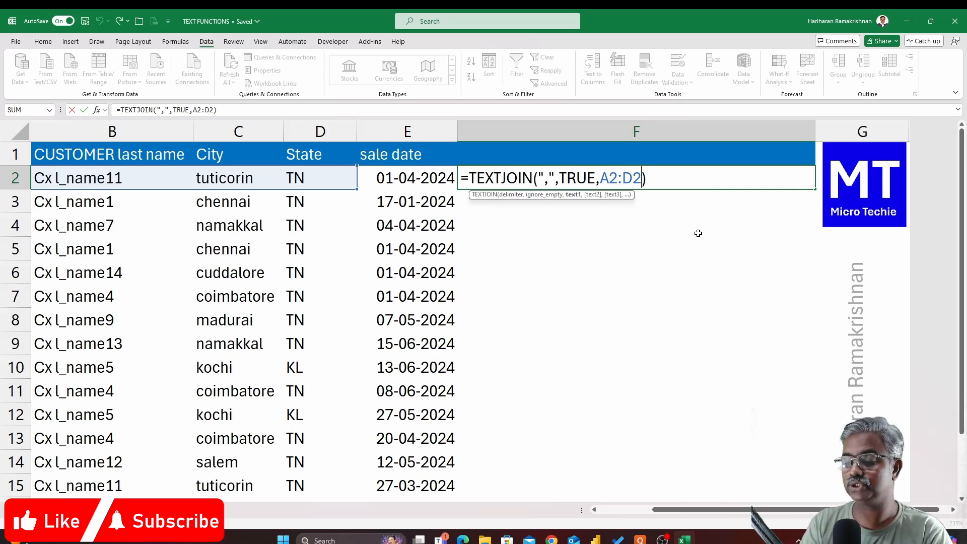
pyautogui.write(',')
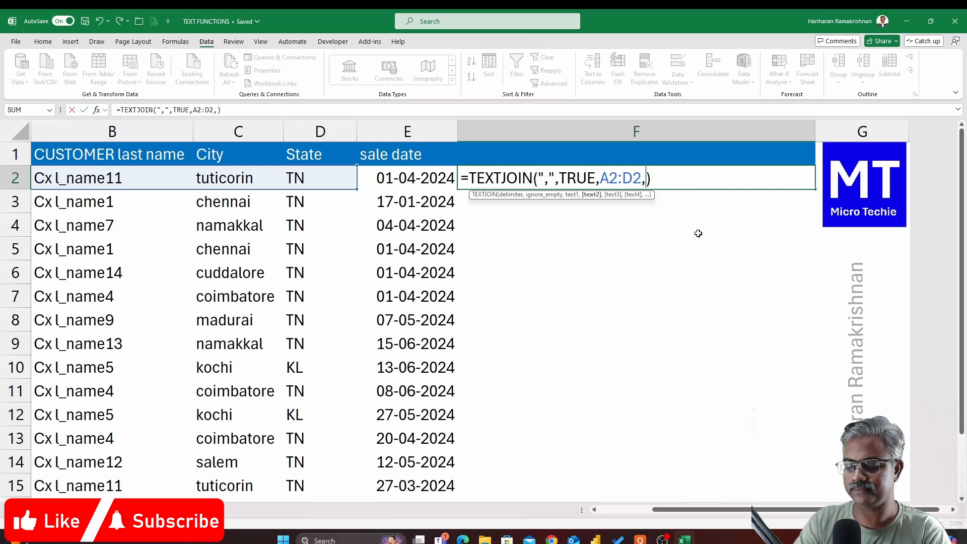
pyautogui.write('&')
pyautogui.write('" purchased on "&')
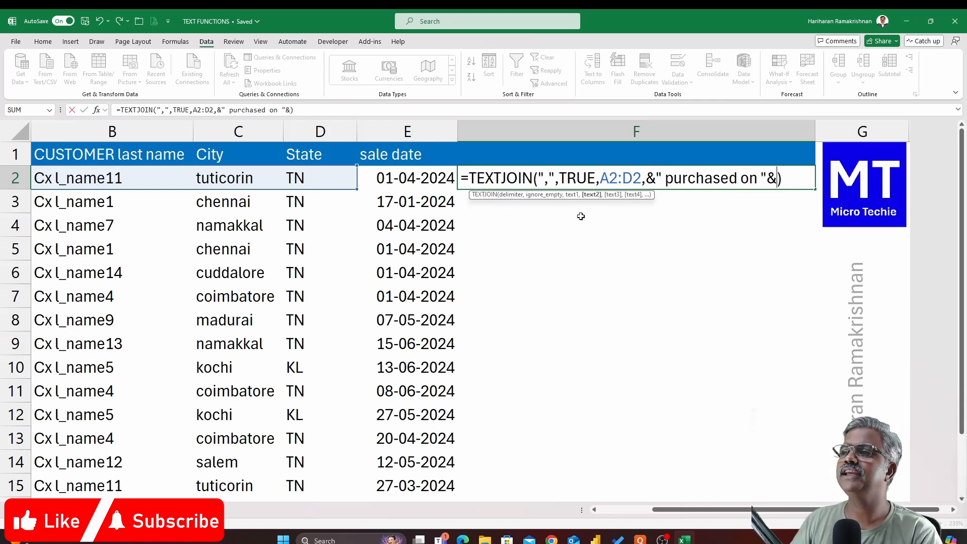
pyautogui.click(430, 180)
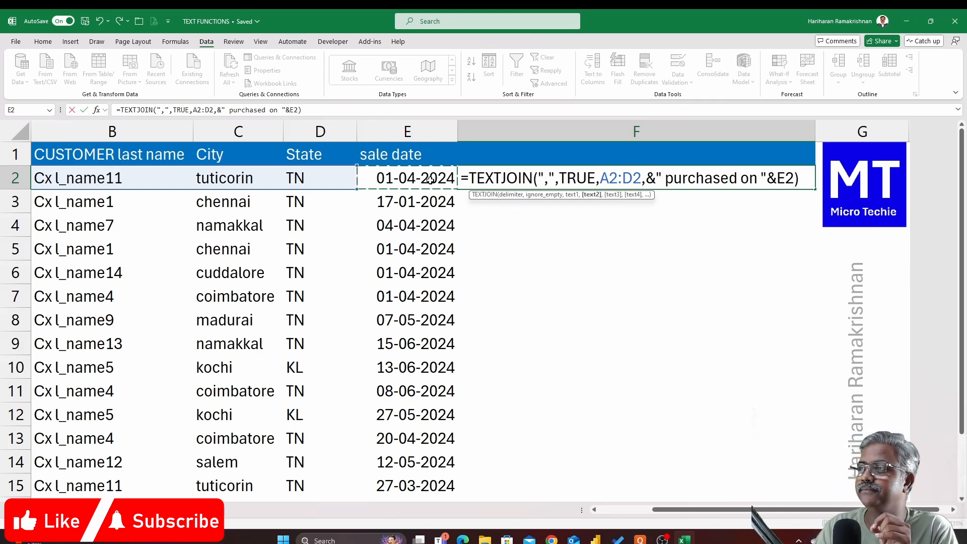
pyautogui.press('Return')
pyautogui.press('Return')
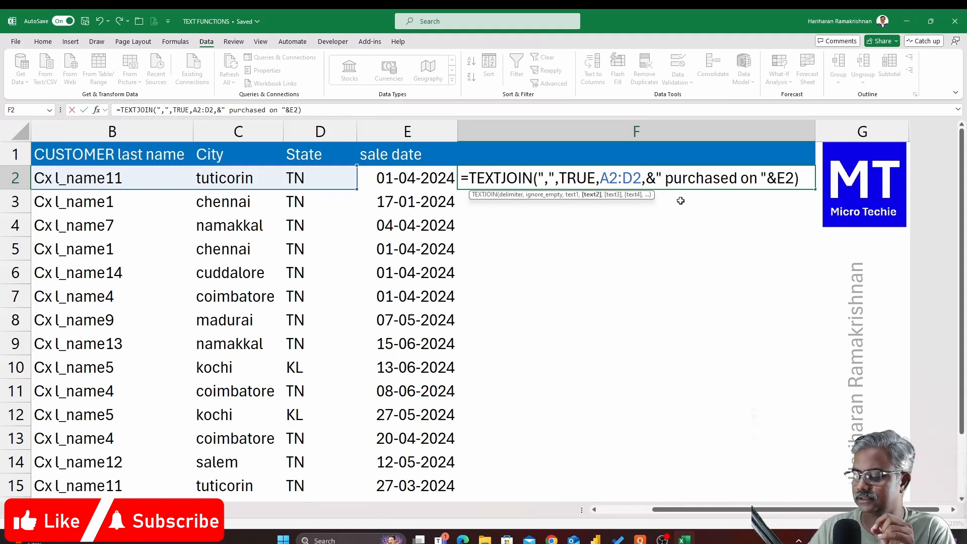
# - Correct the F2 formula by removing the ampersand before " purchased on " and putting a comma instead of the ampersand before E2
pyautogui.press('BackSpace')
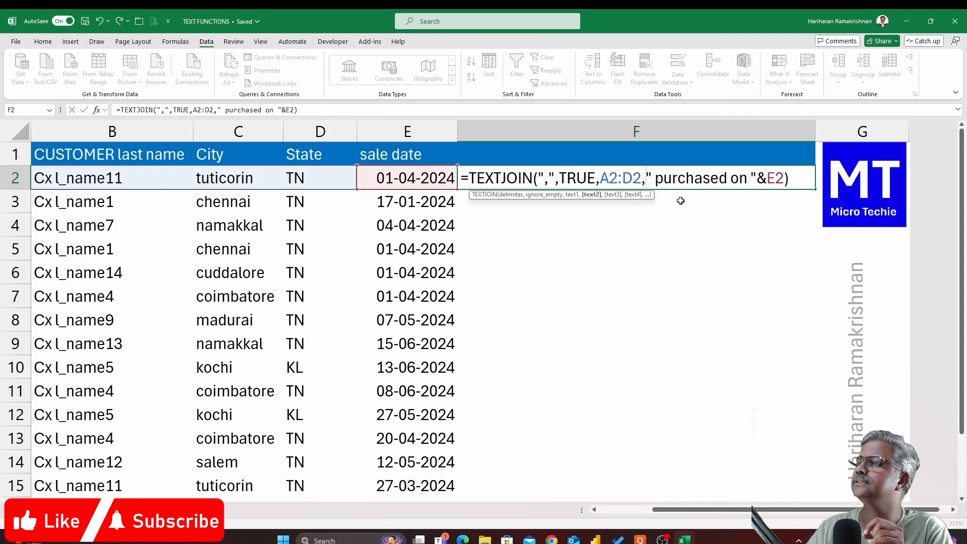
pyautogui.click(758, 178)
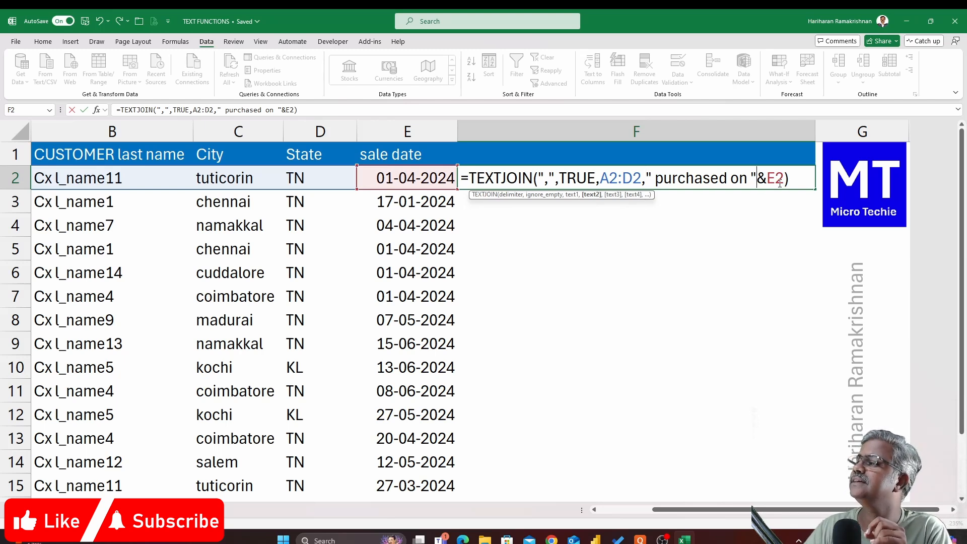
pyautogui.write(',')
pyautogui.press('Delete')
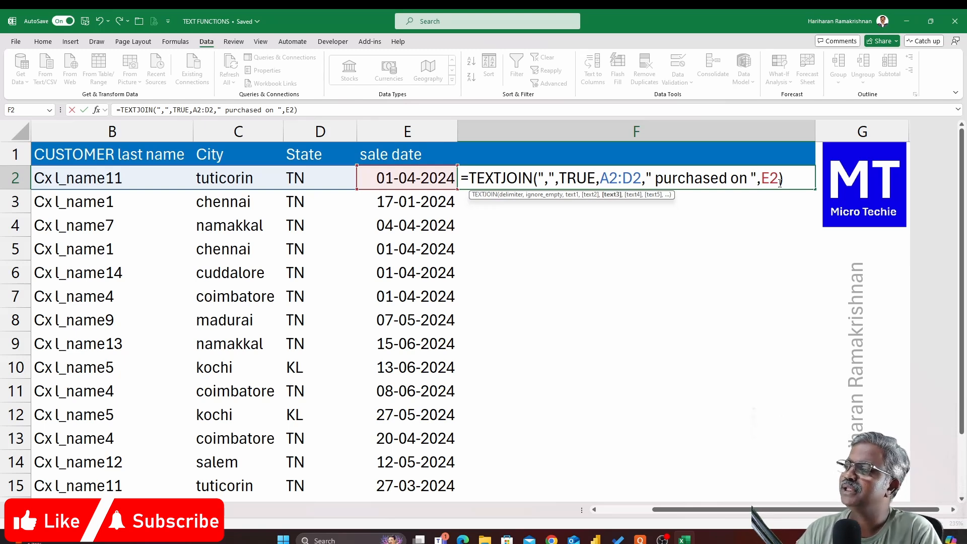
pyautogui.press('Return')
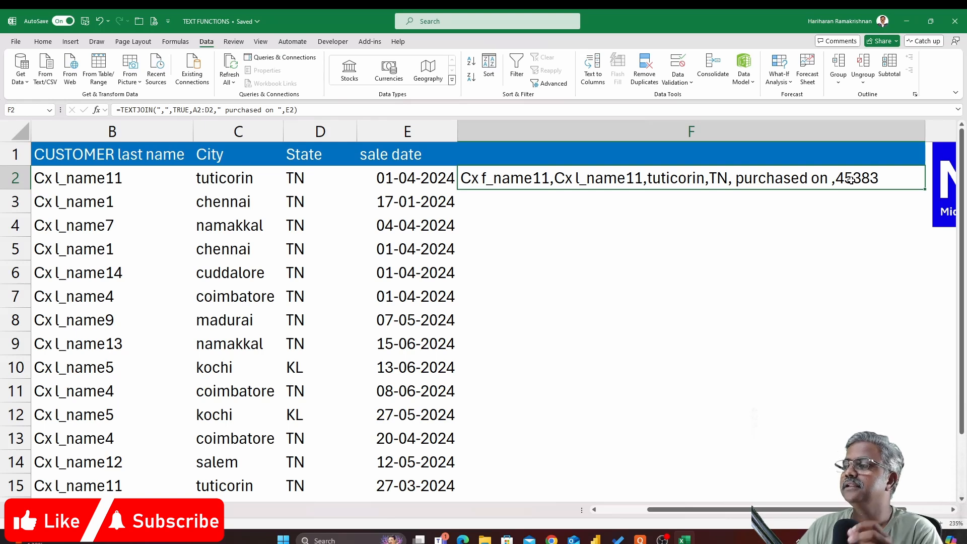
# - Wrap E2 in the F2 formula in a TEXT function with the format "dd-mm-yyyy"
pyautogui.doubleClick(514, 180)
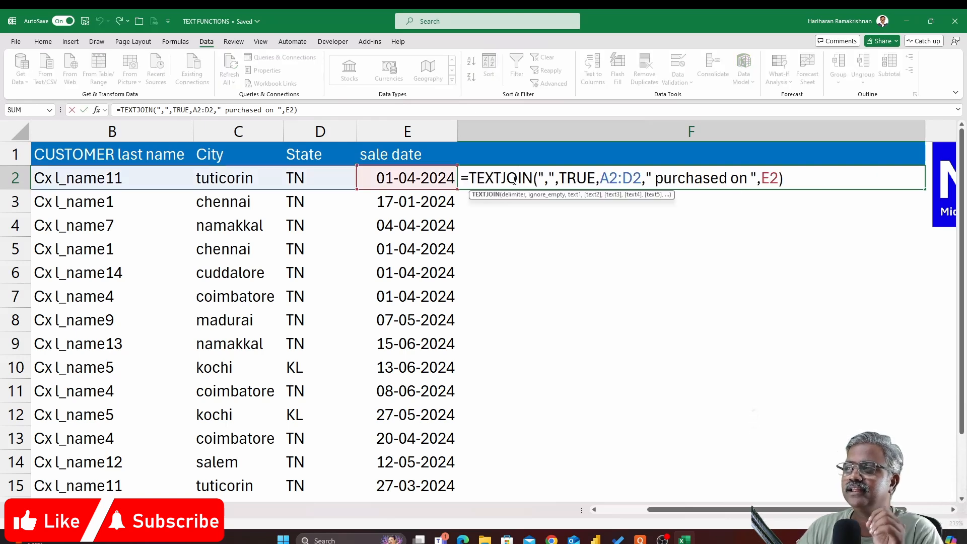
pyautogui.click(760, 180)
pyautogui.write('text(')
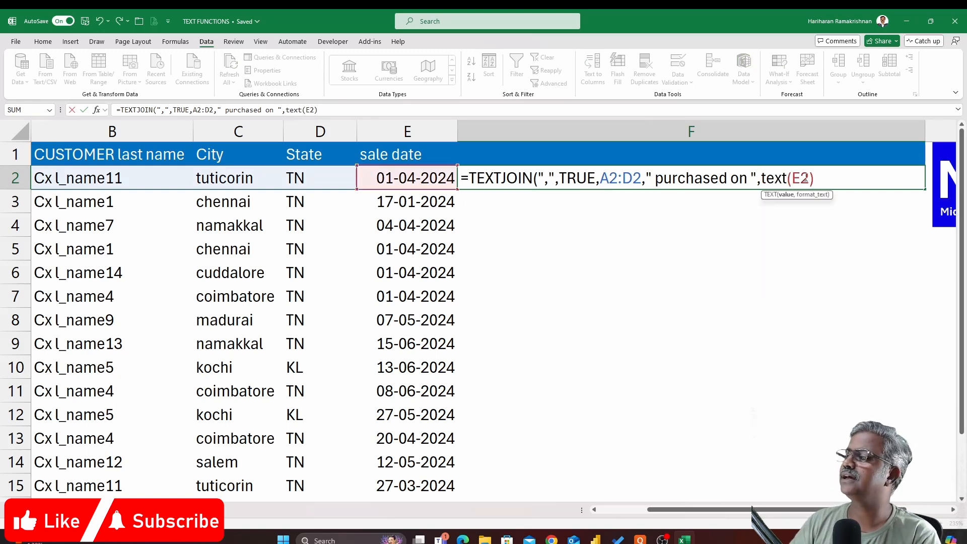
pyautogui.press('Right')
pyautogui.press('Right')
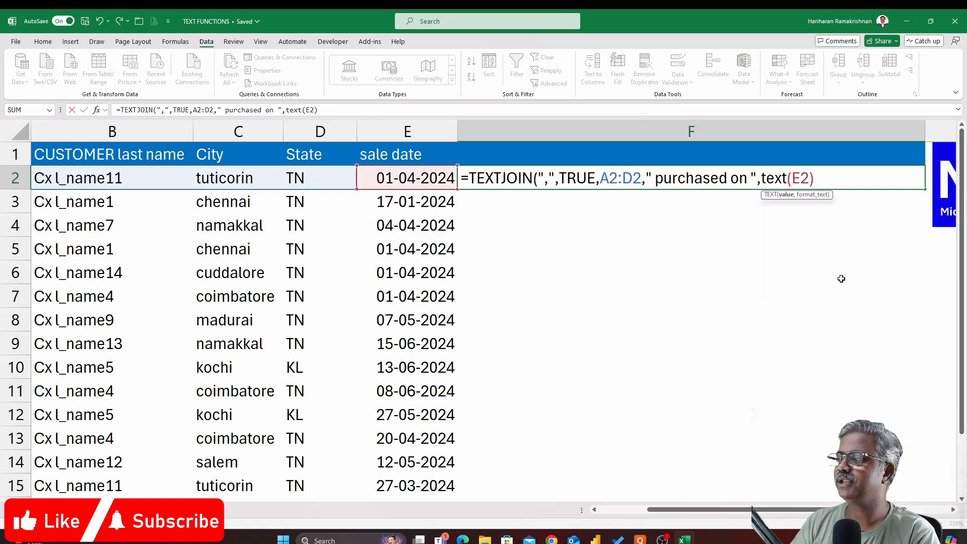
pyautogui.write(',')
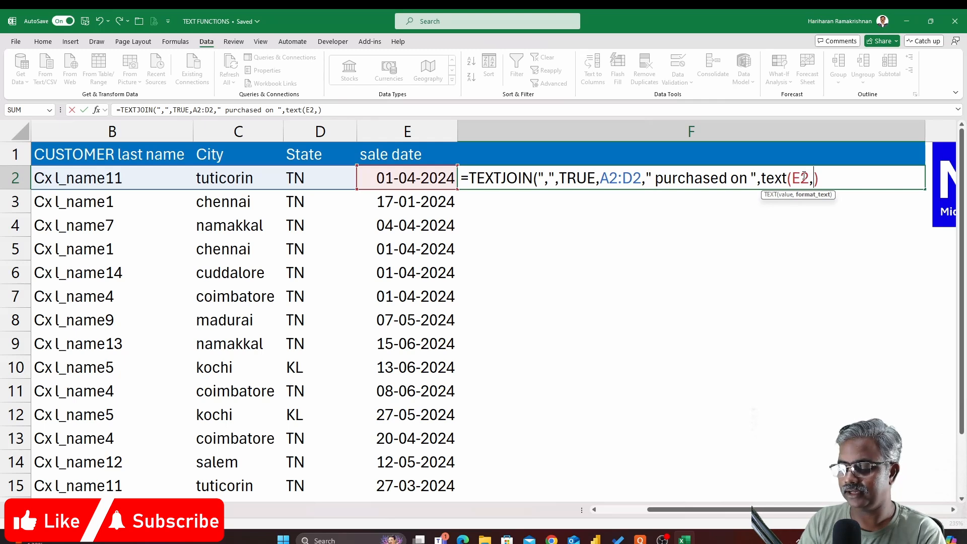
pyautogui.write('"dd')
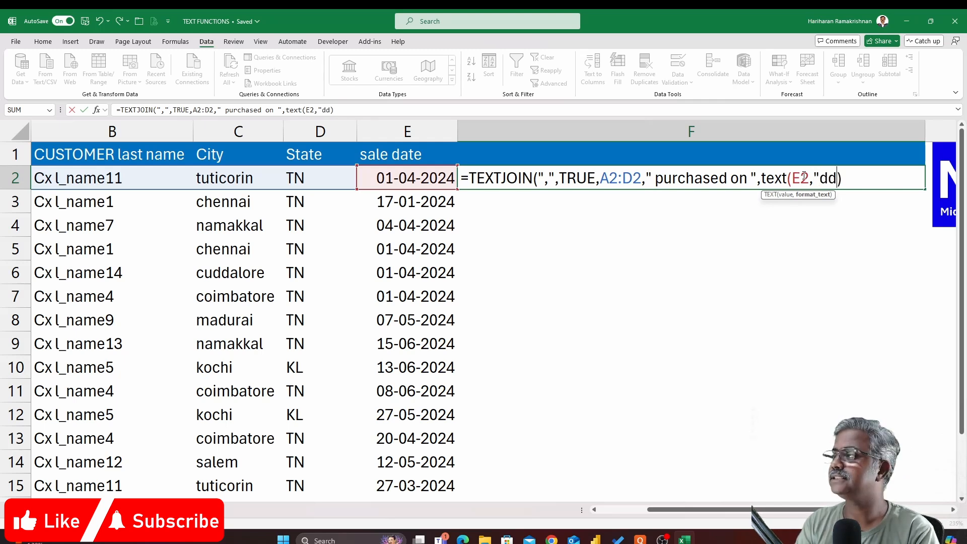
pyautogui.write('-mm-y')
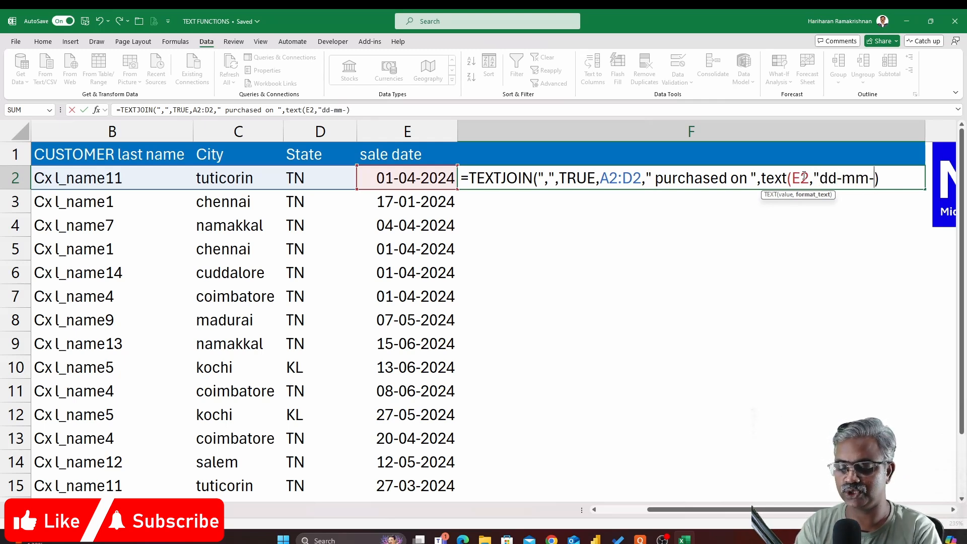
pyautogui.write('yyy')
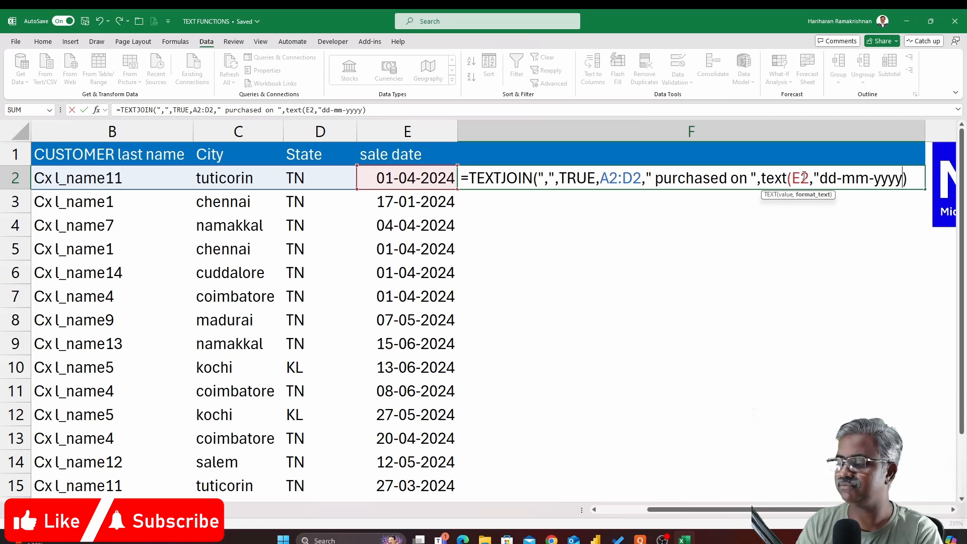
pyautogui.write('"')
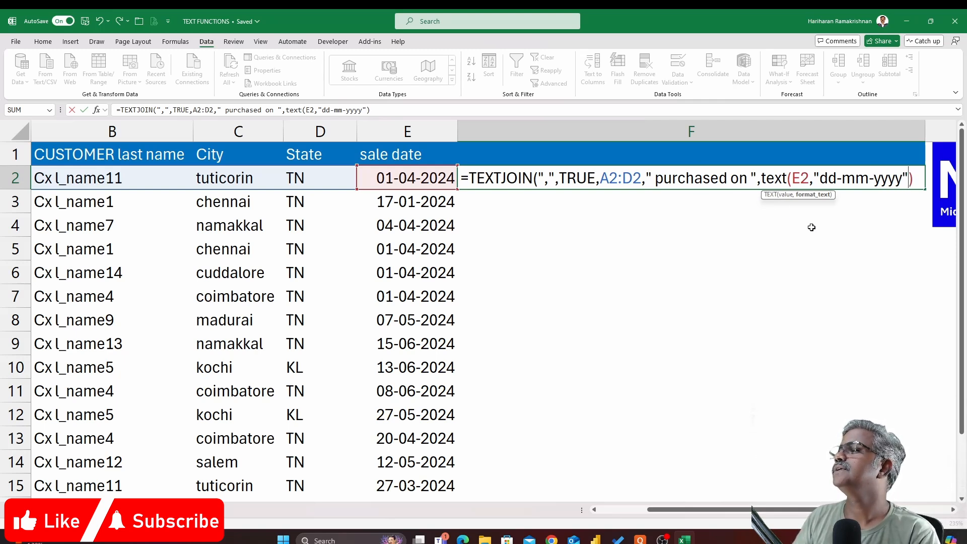
pyautogui.click(915, 179)
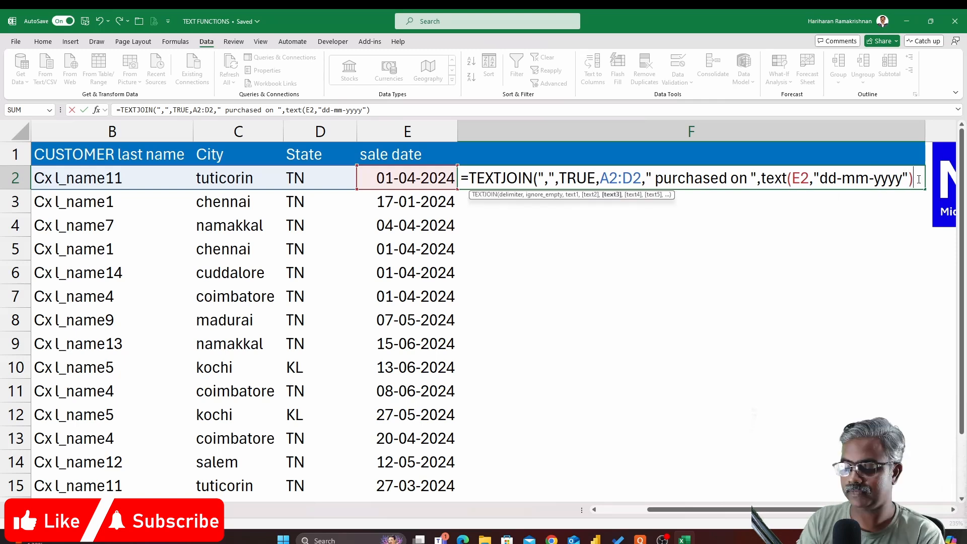
pyautogui.write(')')
pyautogui.press('Return')
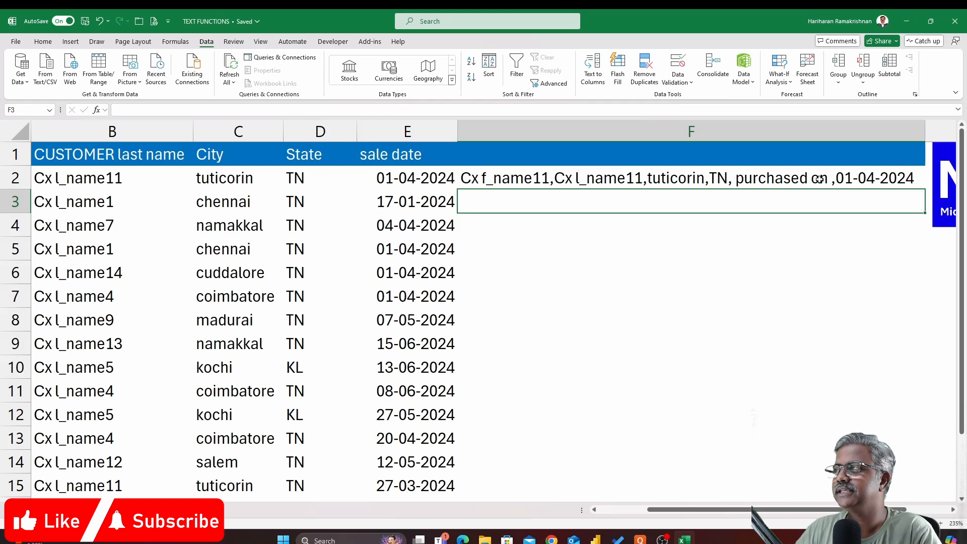
# - Replace the comma between " purchased on " and the TEXT function in F2 with an ampersand
pyautogui.doubleClick(507, 179)
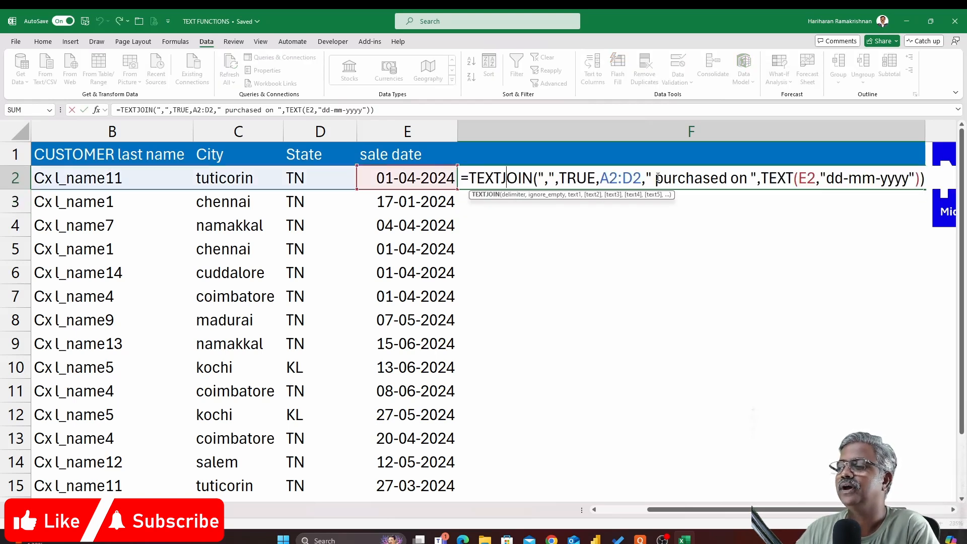
pyautogui.click(758, 179)
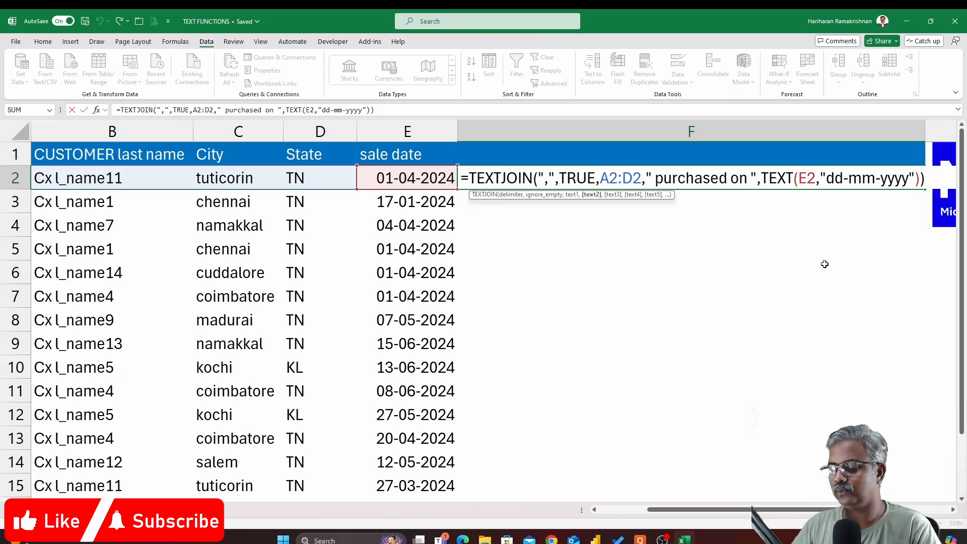
pyautogui.press('Delete')
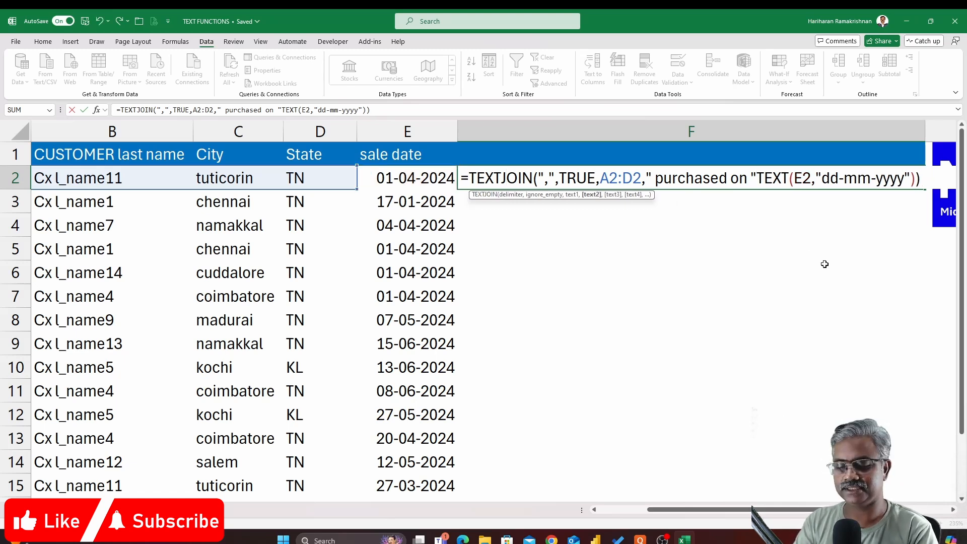
pyautogui.write('&')
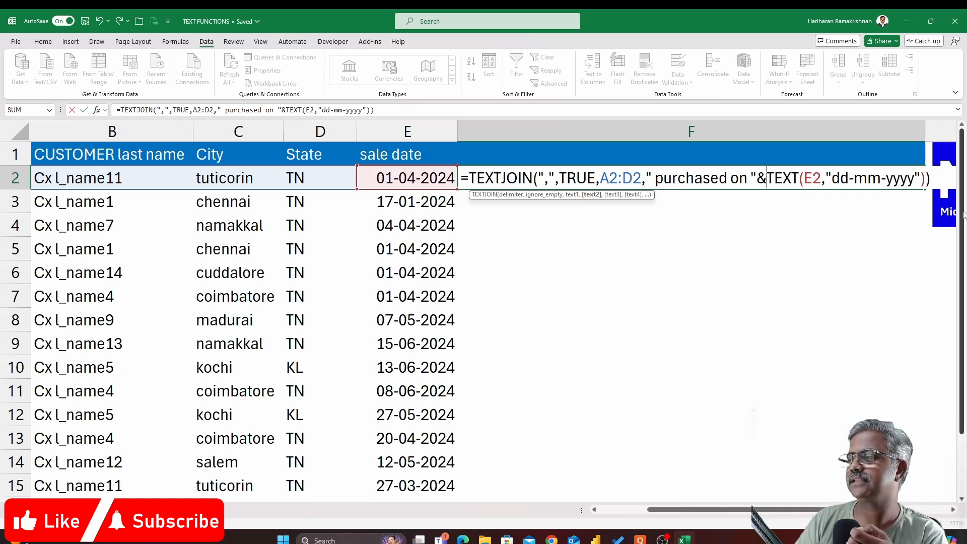
pyautogui.press('Return')
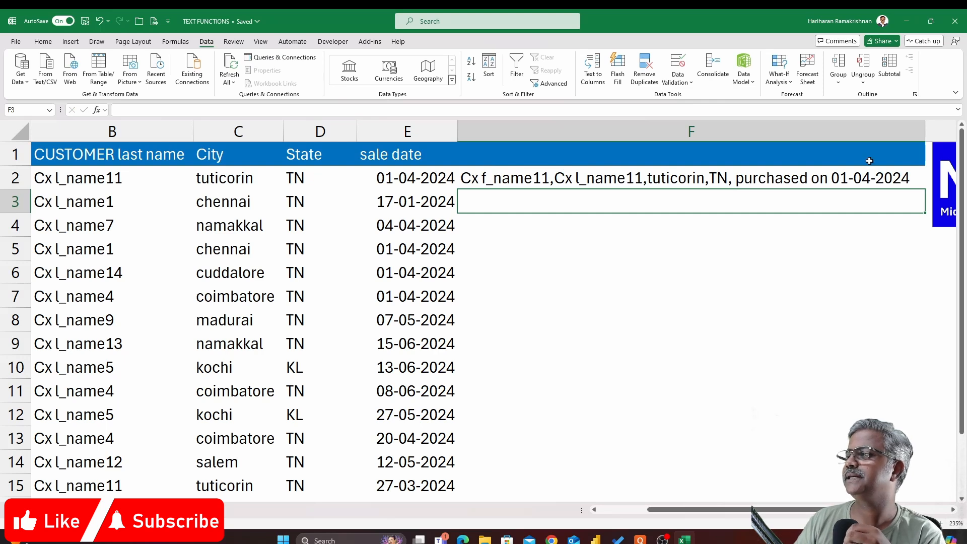
# - Review the " purchased on " text and the TEXT date part of the TEXTJOIN formula in F2
pyautogui.doubleClick(762, 181)
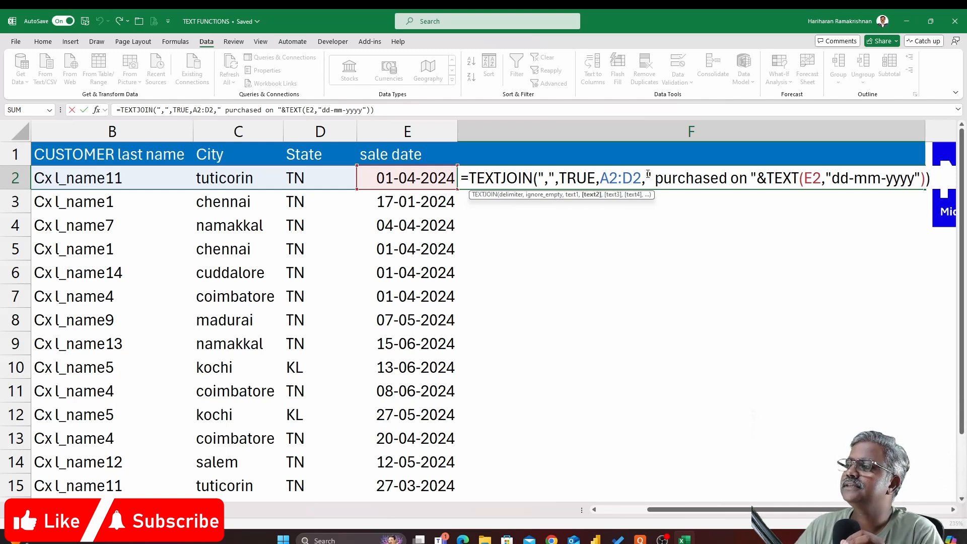
pyautogui.moveTo(649, 175); pyautogui.dragTo(925, 179)
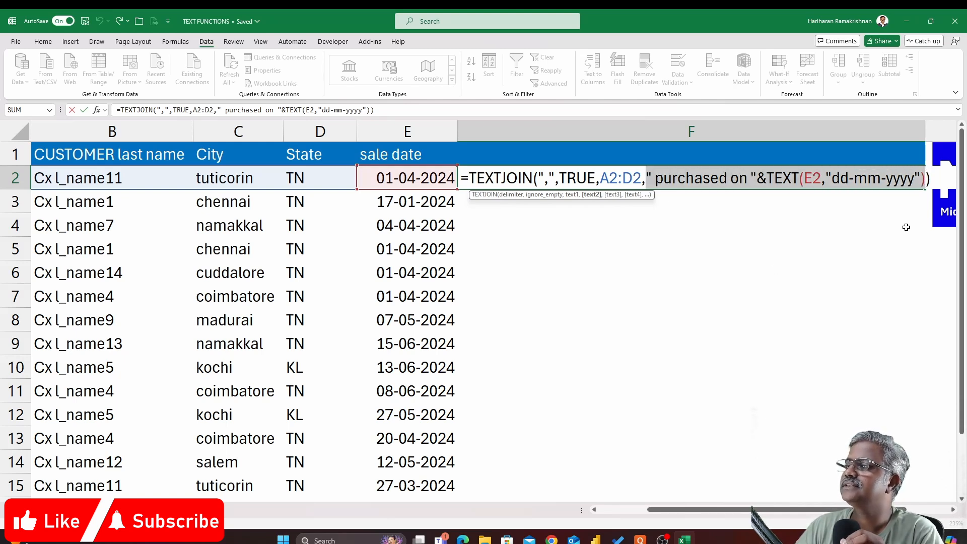
pyautogui.click(660, 179)
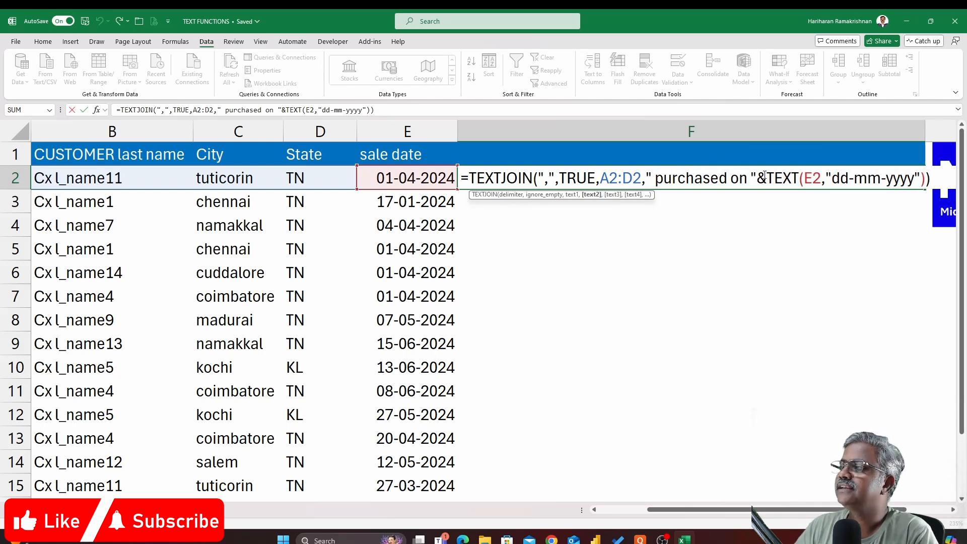
pyautogui.moveTo(783, 178); pyautogui.dragTo(926, 177)
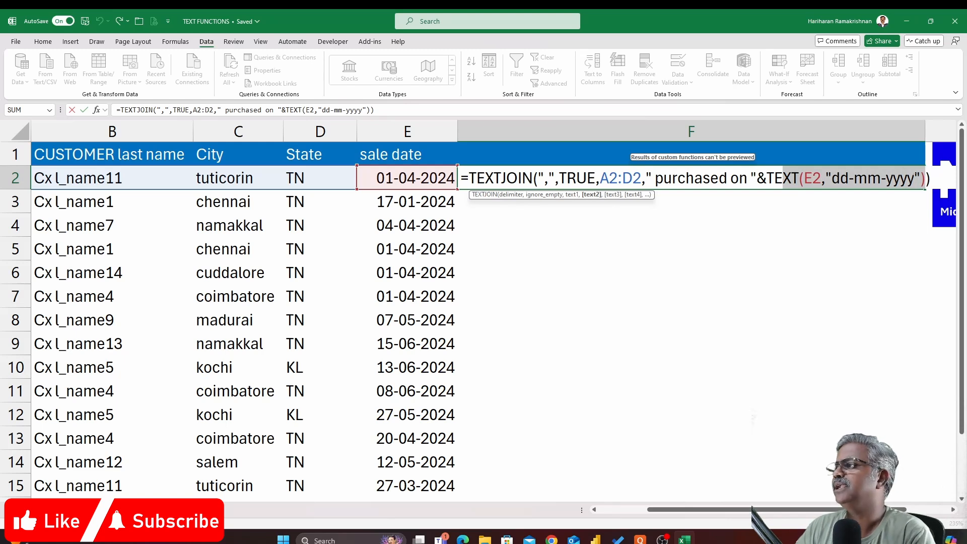
pyautogui.press('Return')
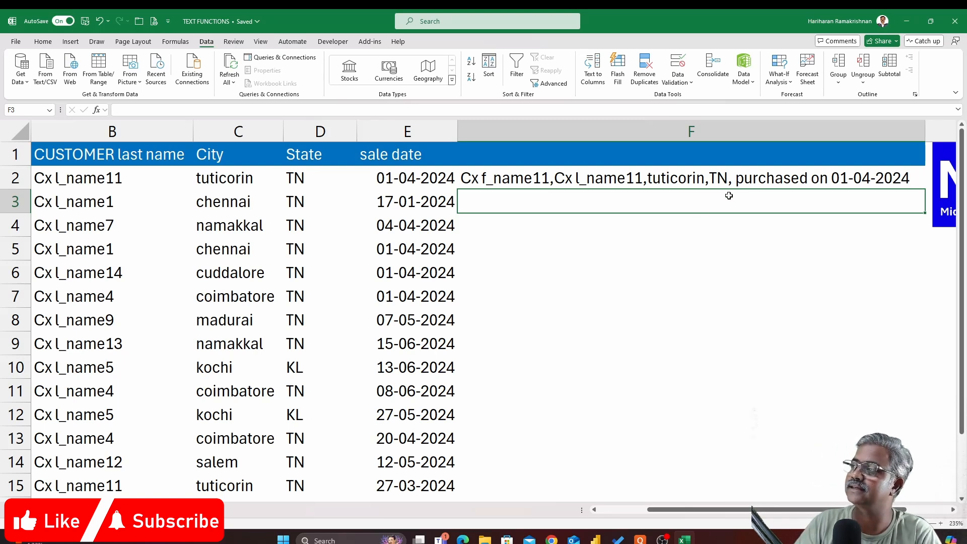
pyautogui.doubleClick(731, 180)
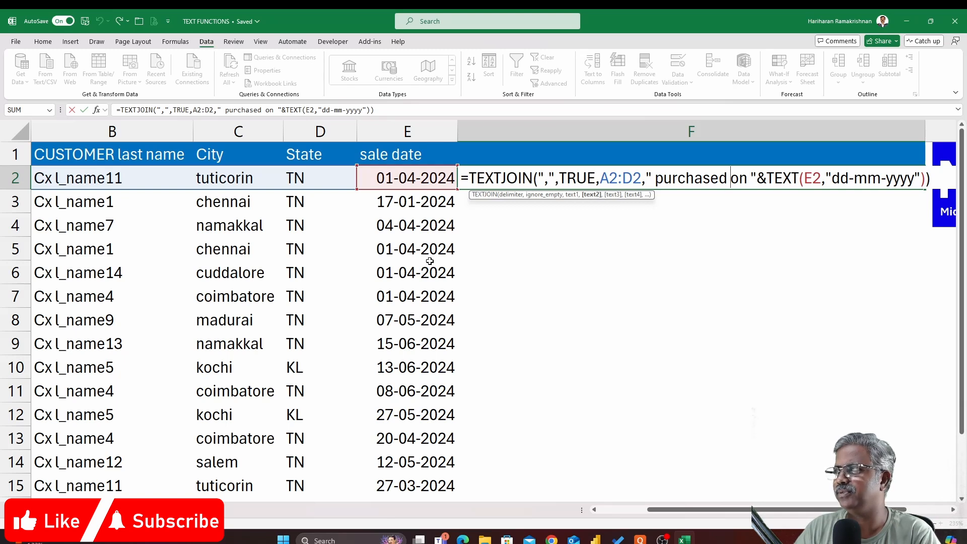
pyautogui.press('Return')
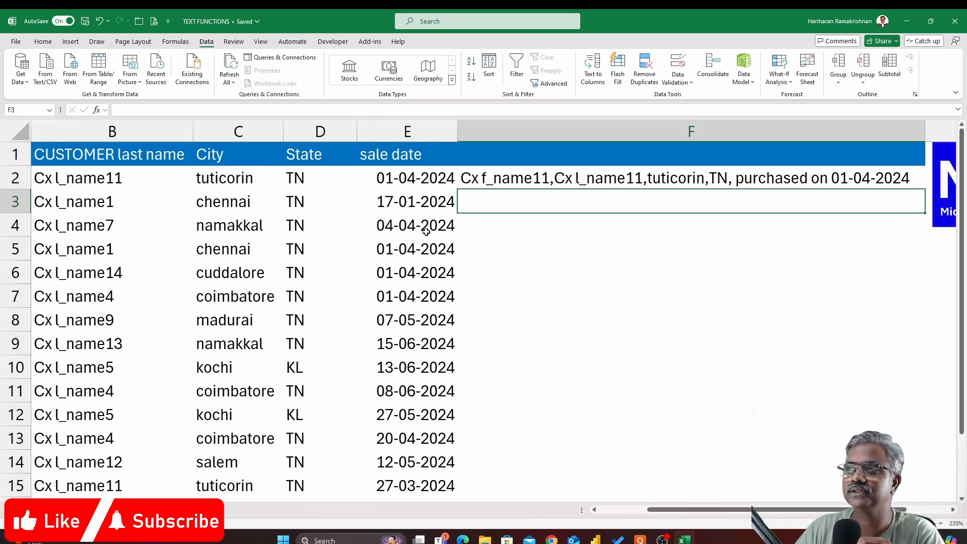
# - Enter textjoin as the column heading in F1
pyautogui.click(540, 151)
pyautogui.write('tex')
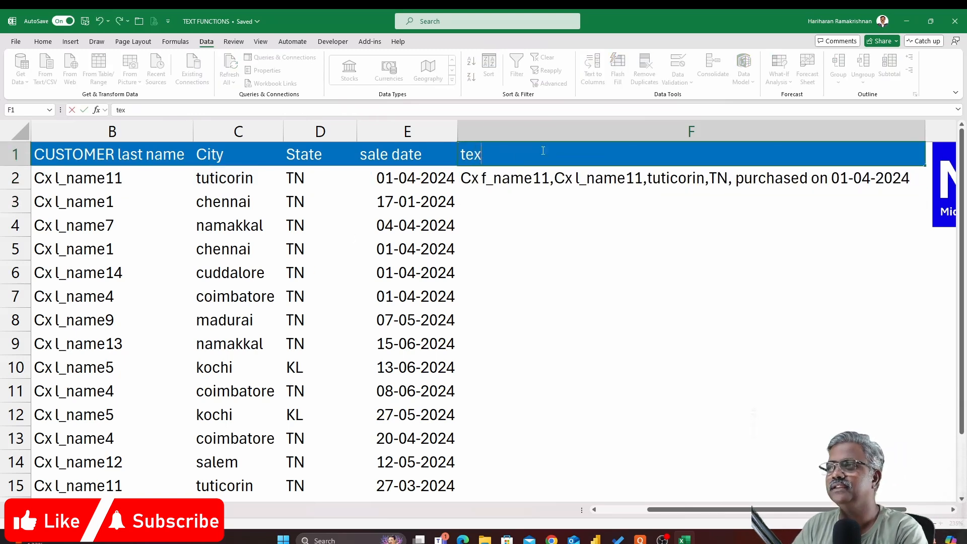
pyautogui.write('tjoin')
pyautogui.press('Return')
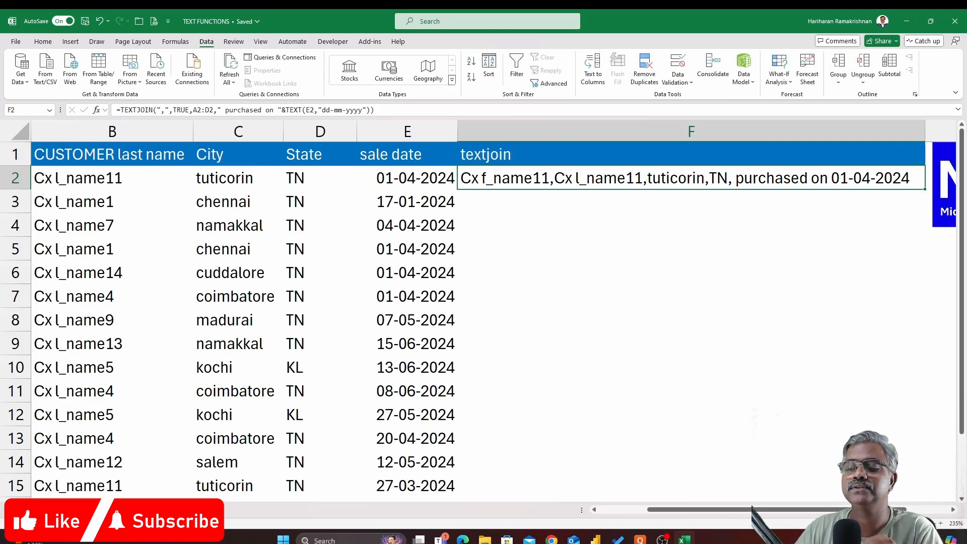
# - Open the worksheet that lists the customer emails
pyautogui.click(146, 510)
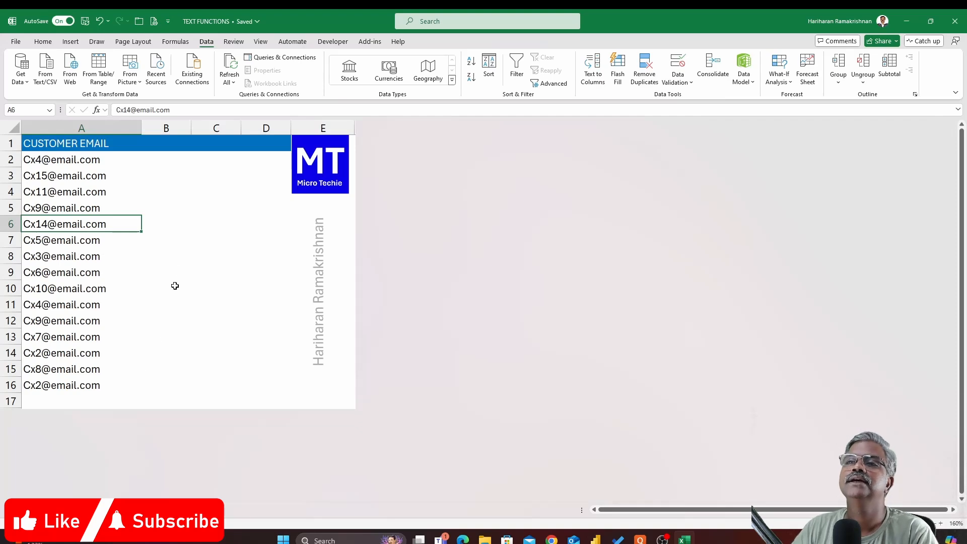
# - Convert the customer emails to lowercase by entering =LOWER(A2) in B2 and filling the formula down column B
pyautogui.scroll(1, 235, 313)
pyautogui.keyDown('ctrl'); pyautogui.scroll(2, 234, 297); pyautogui.keyUp('ctrl')
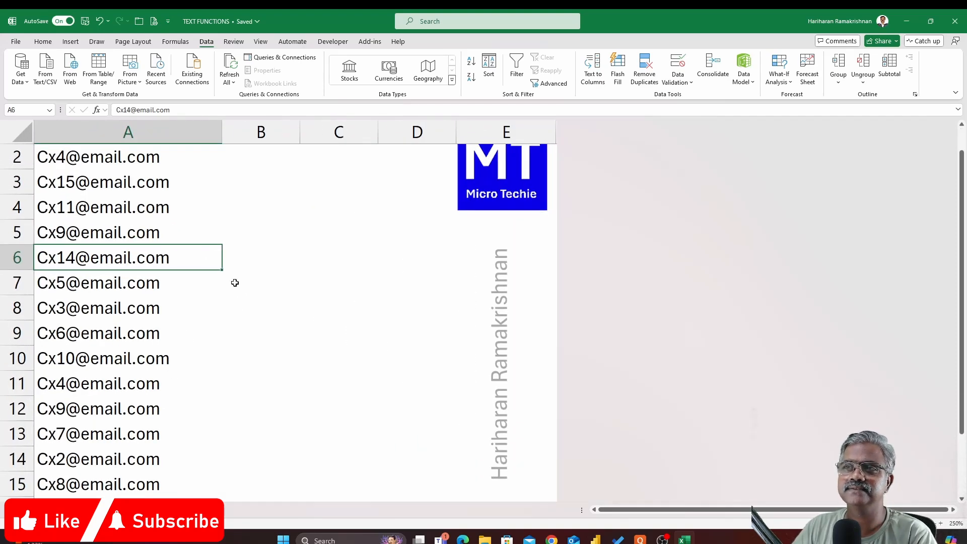
pyautogui.scroll(1, 245, 204)
pyautogui.click(247, 186)
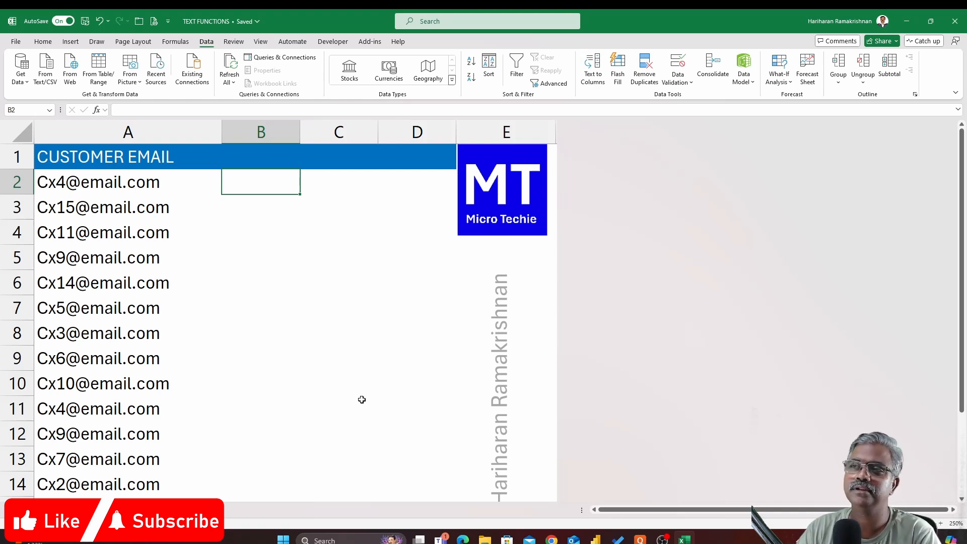
pyautogui.write('=lower')
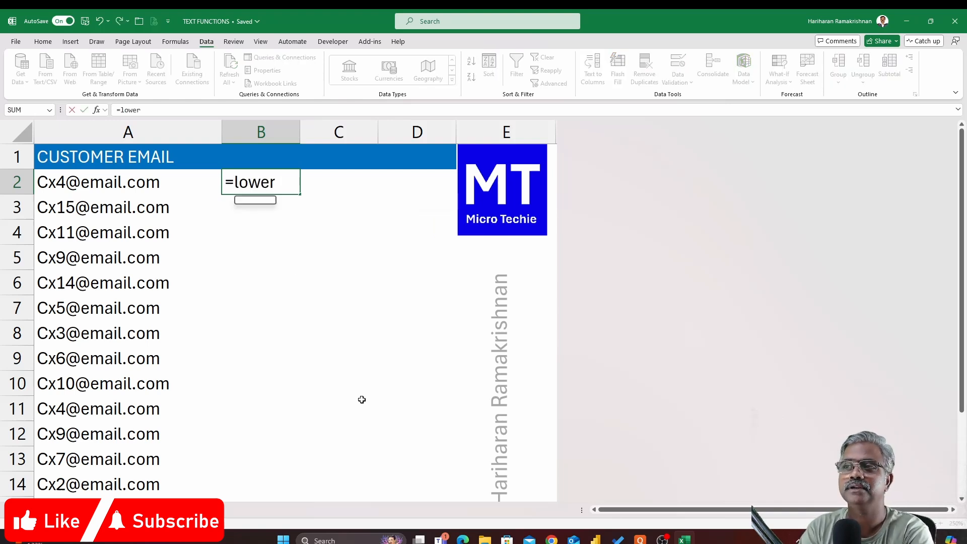
pyautogui.press('Tab')
pyautogui.press('Left')
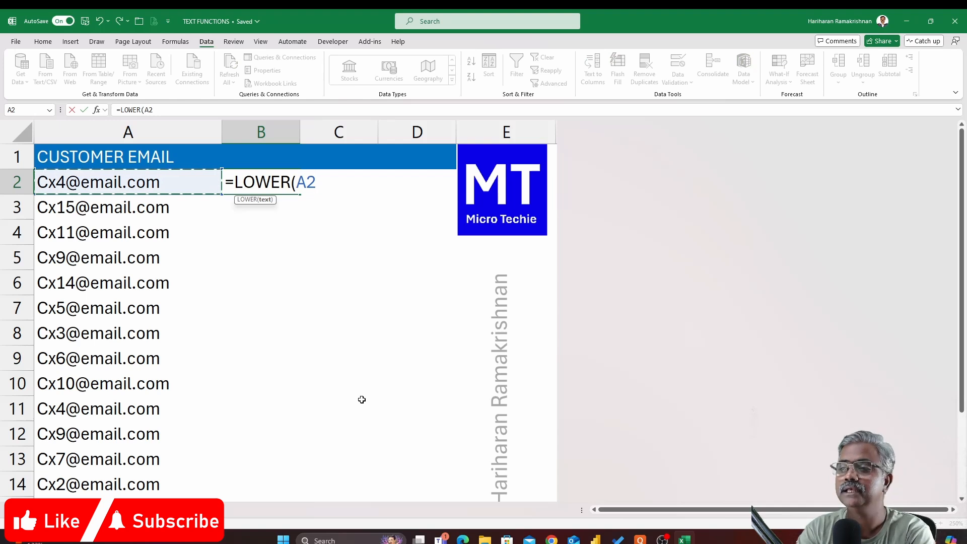
pyautogui.write(')')
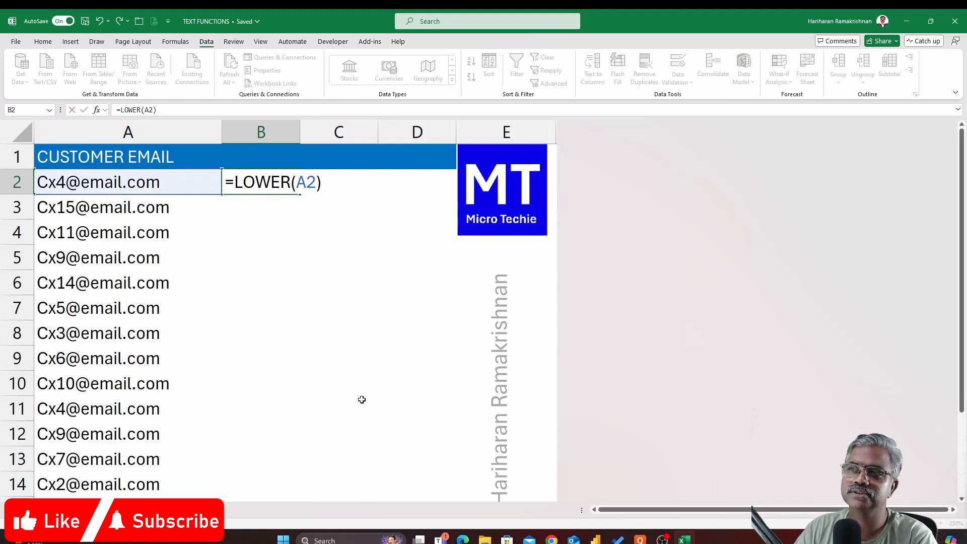
pyautogui.press('Return')
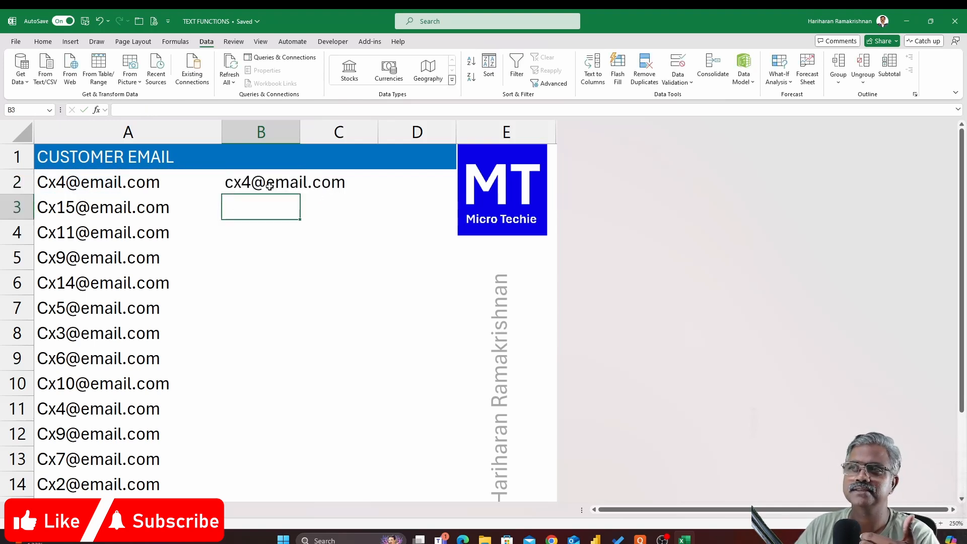
pyautogui.click(270, 187)
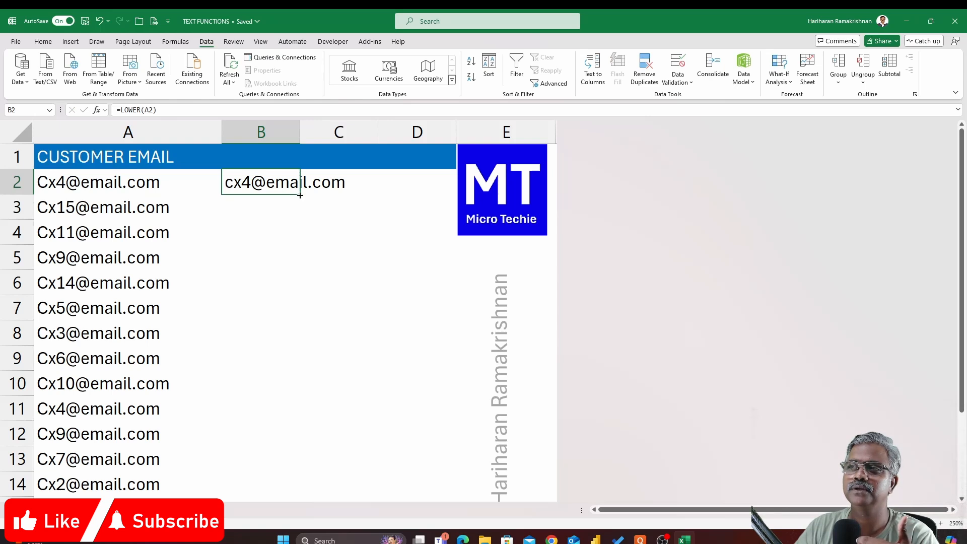
pyautogui.doubleClick(298, 195)
# - Enter Lower as the heading in B1 and autofit the width of column B
pyautogui.click(270, 162)
pyautogui.doubleClick(269, 162)
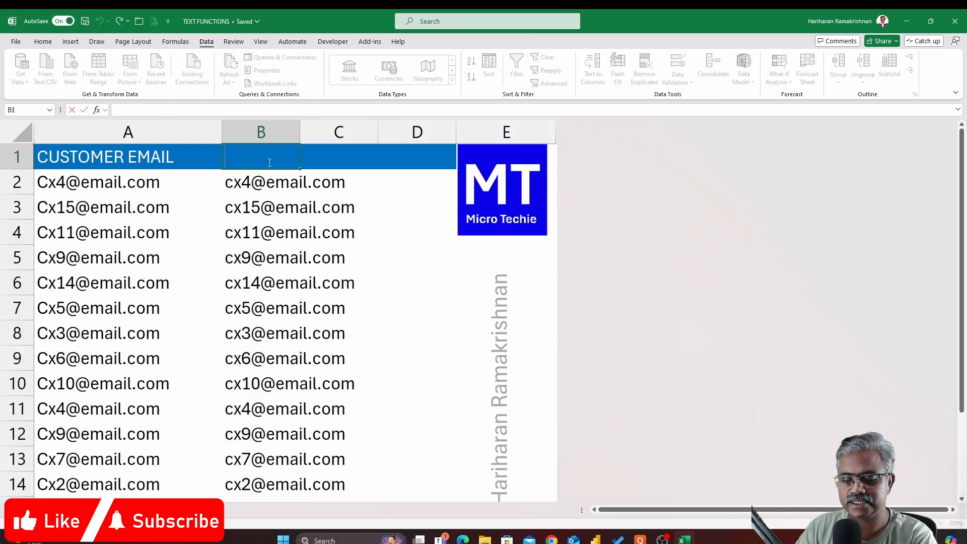
pyautogui.write('Lower')
pyautogui.press('Return')
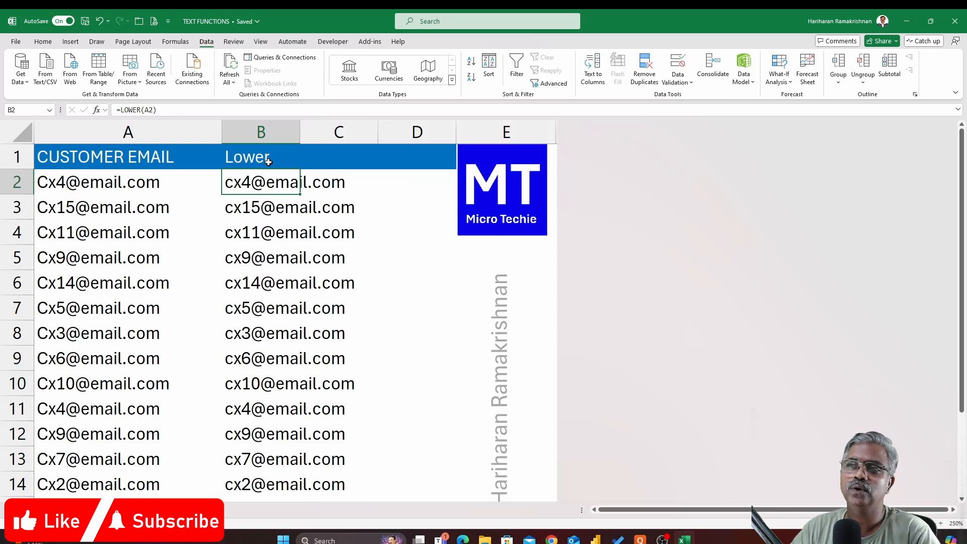
pyautogui.doubleClick(302, 131)
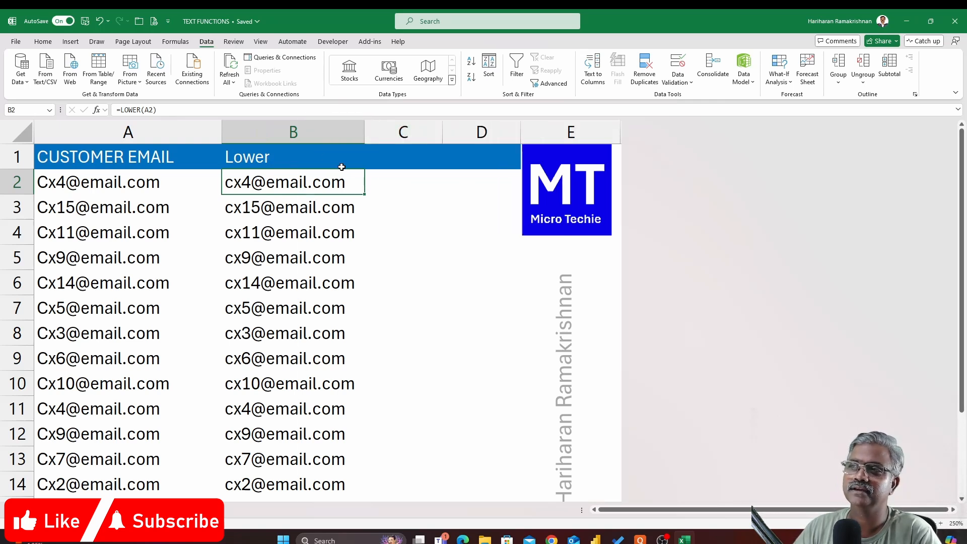
# - Enter the column headings upper in C1 and proper in D1
pyautogui.click(398, 166)
pyautogui.write('upper')
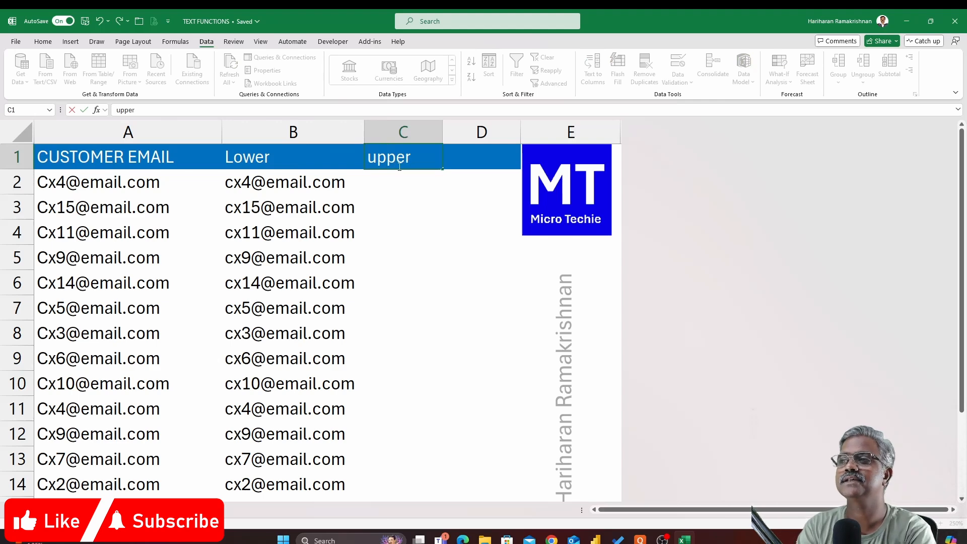
pyautogui.press('Tab')
pyautogui.write('proper')
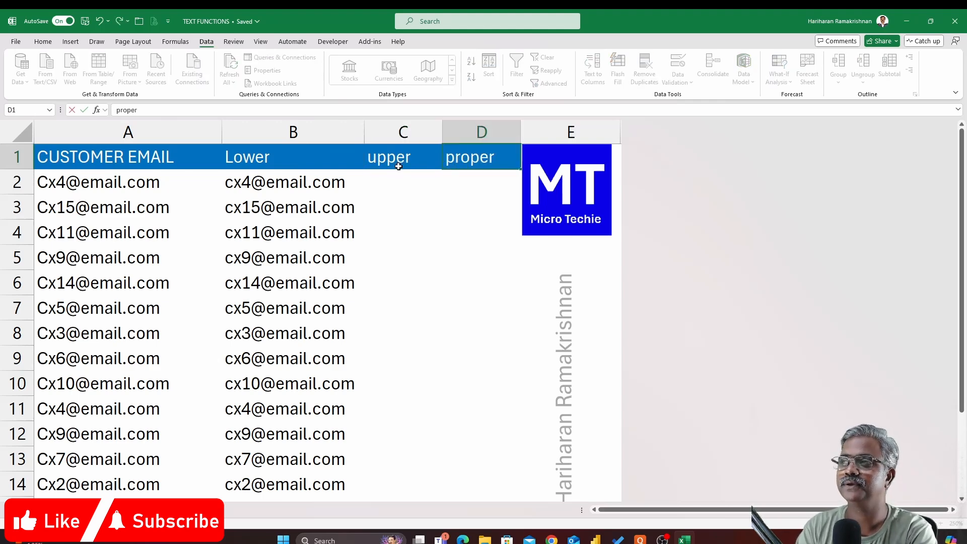
pyautogui.press('Return')
# - Convert the customer emails to uppercase by entering =UPPER(A2) in C2 and filling the formula down column C
pyautogui.write('=proep')
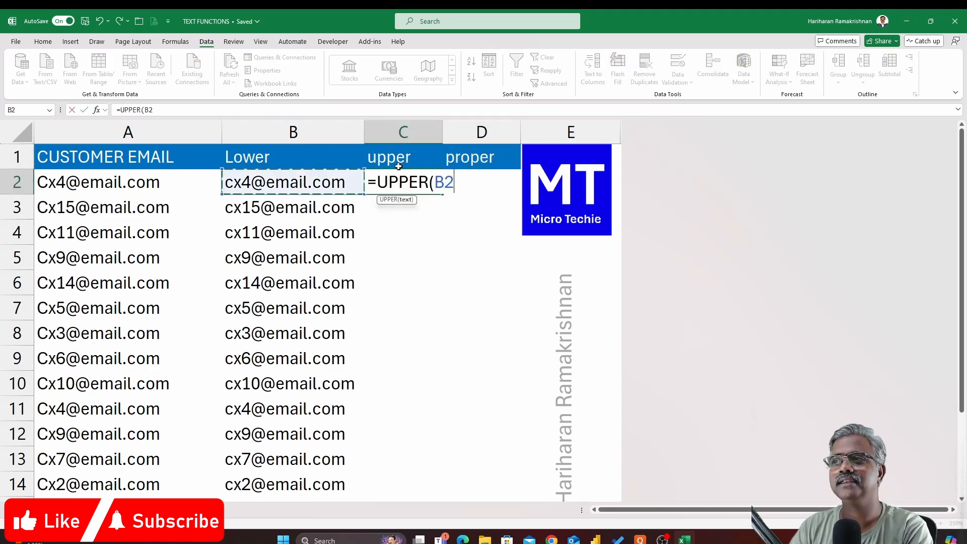
pyautogui.press('Left')
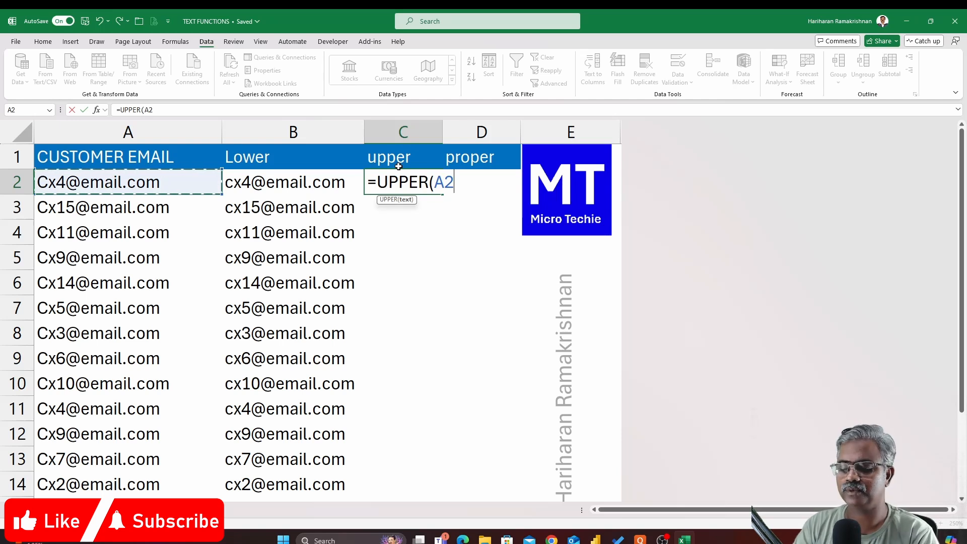
pyautogui.write(')')
pyautogui.press('Return')
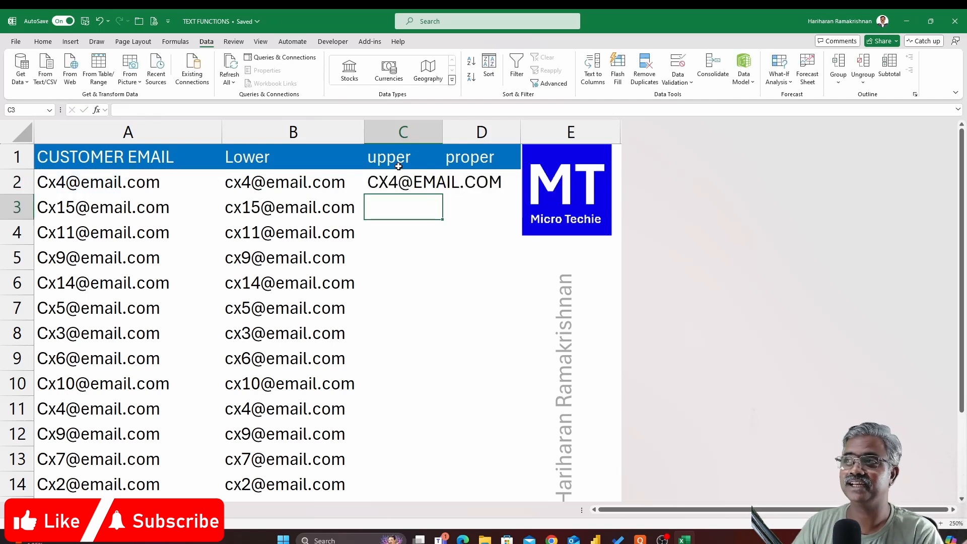
pyautogui.click(422, 185)
pyautogui.doubleClick(442, 195)
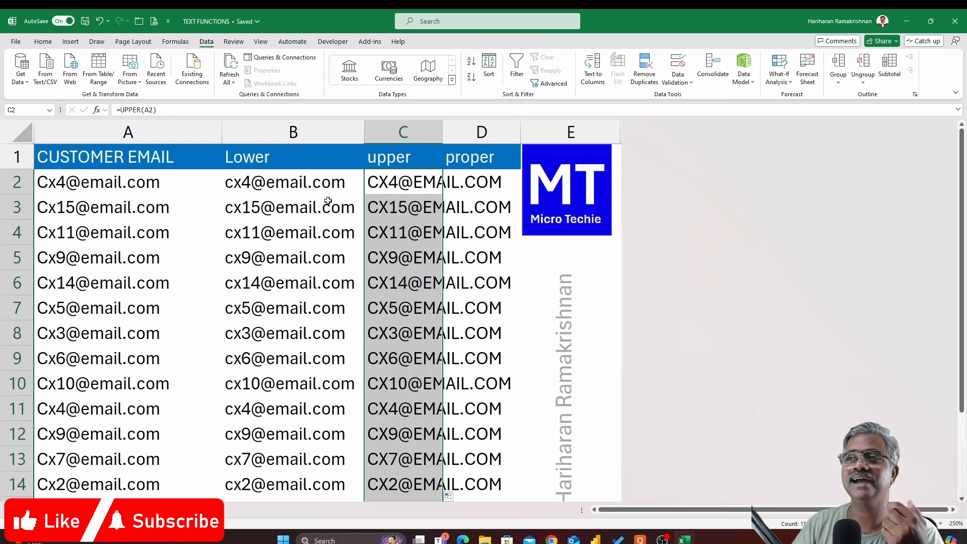
# - Open the LOWER formula in B2 to examine its cell reference
pyautogui.doubleClick(301, 184)
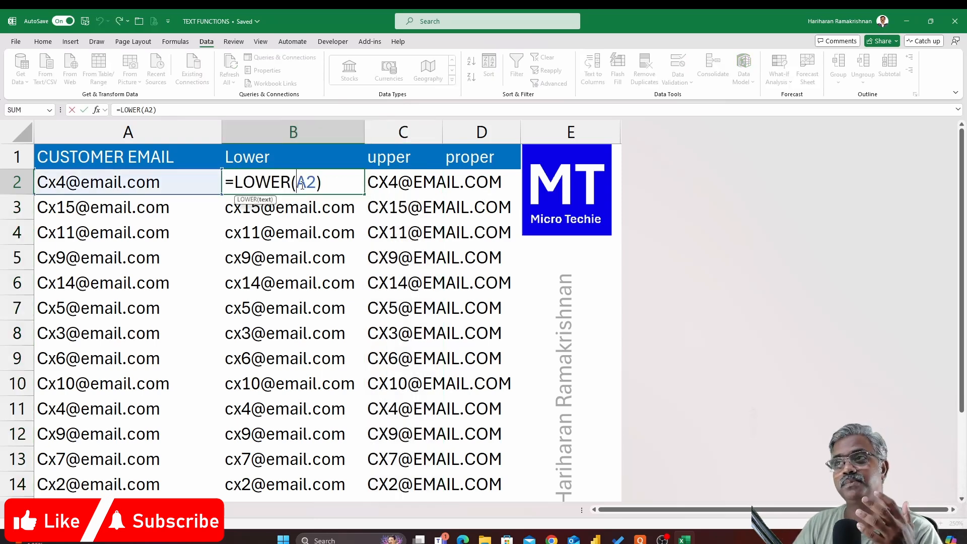